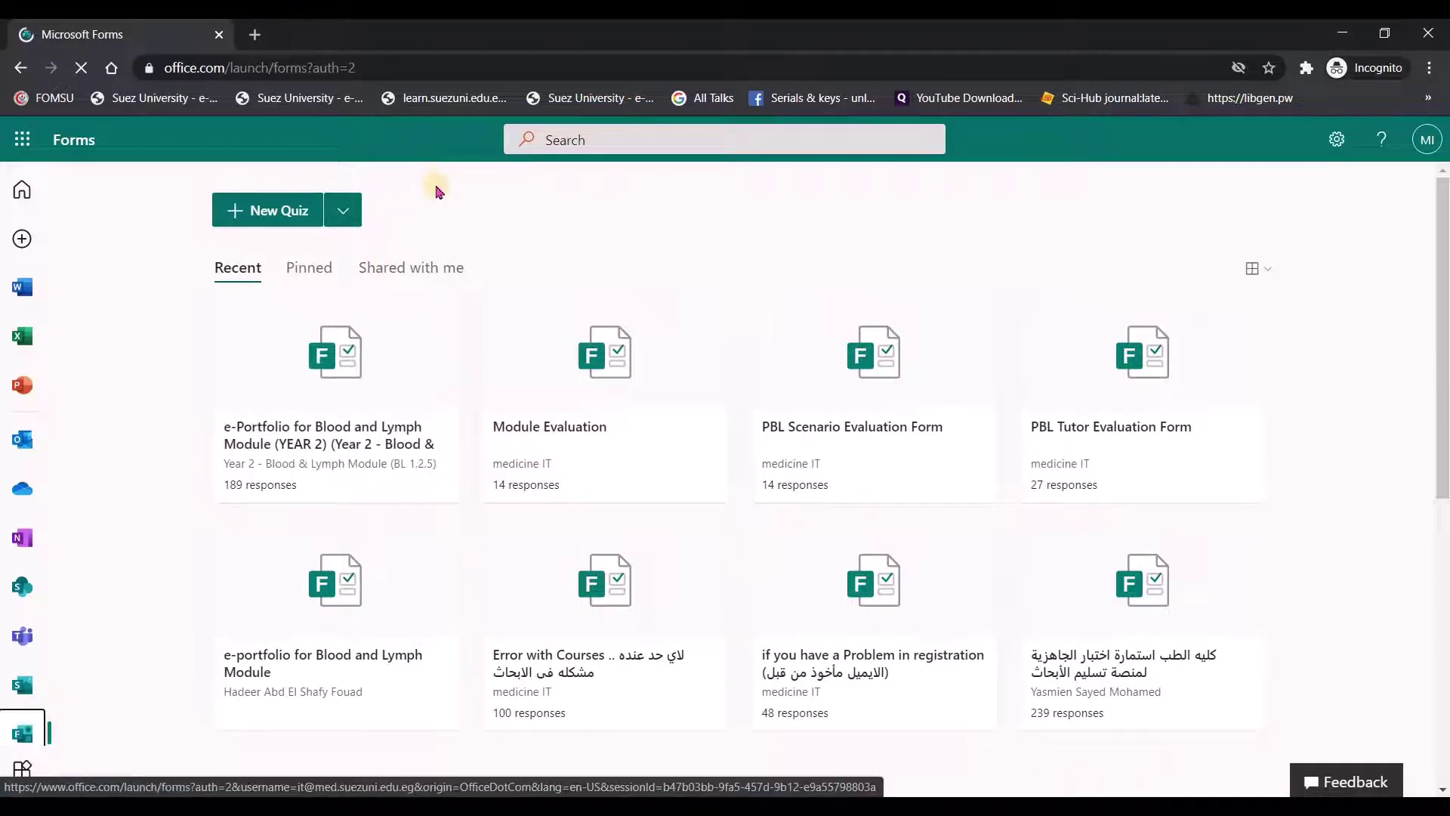
Create a new quiz and title it "GIT Module - Year 2 (Anatomy)".
{"action": "left_click", "coordinate": [294, 208]}
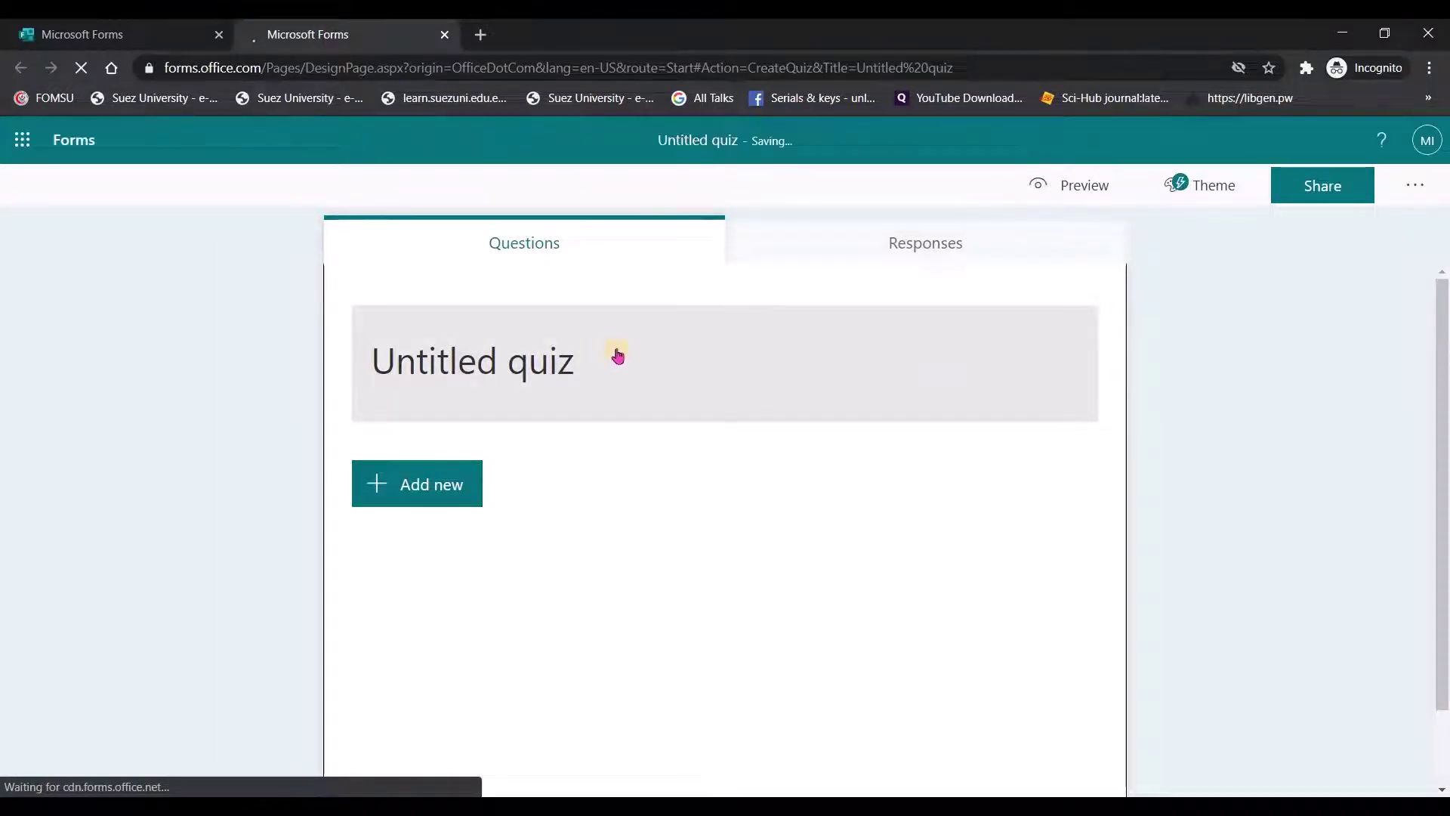
{"action": "left_click", "coordinate": [618, 352]}
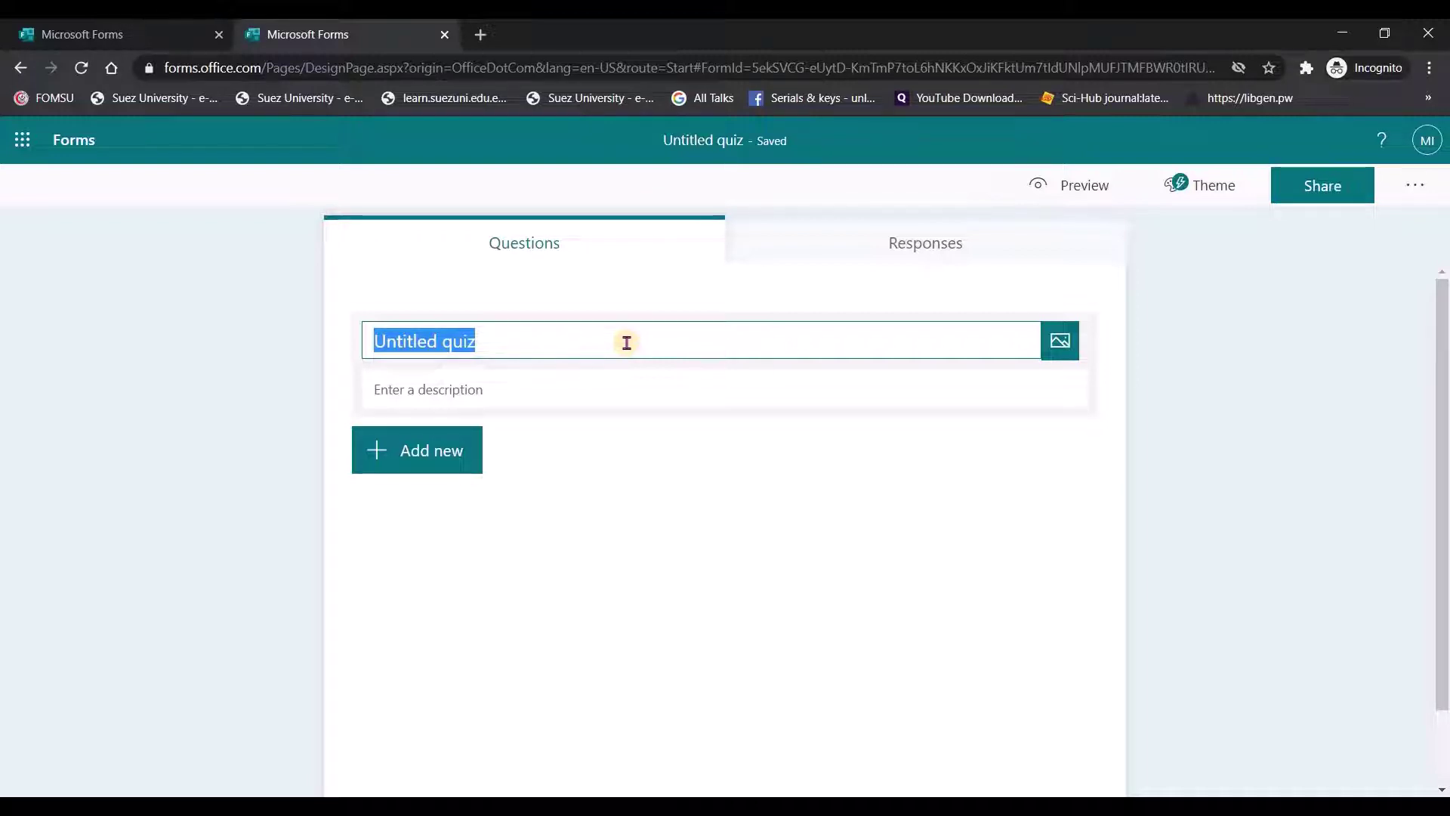
{"action": "type", "text": "GIT"}
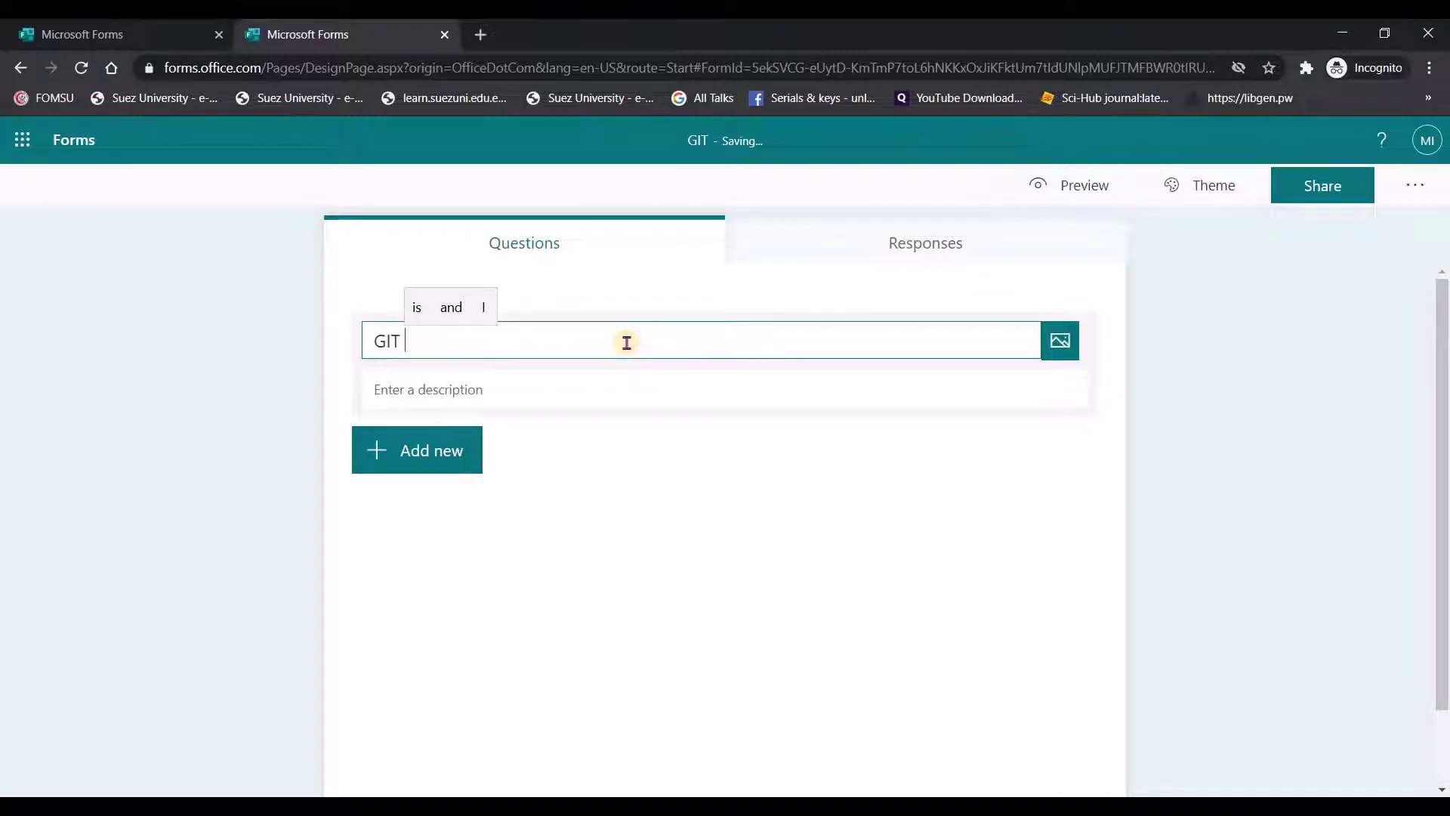
{"action": "type", "text": " Modukle"}
{"action": "key", "text": "BackSpace"}
{"action": "key", "text": "BackSpace"}
{"action": "key", "text": "BackSpace"}
{"action": "type", "text": "le - Year 2"}
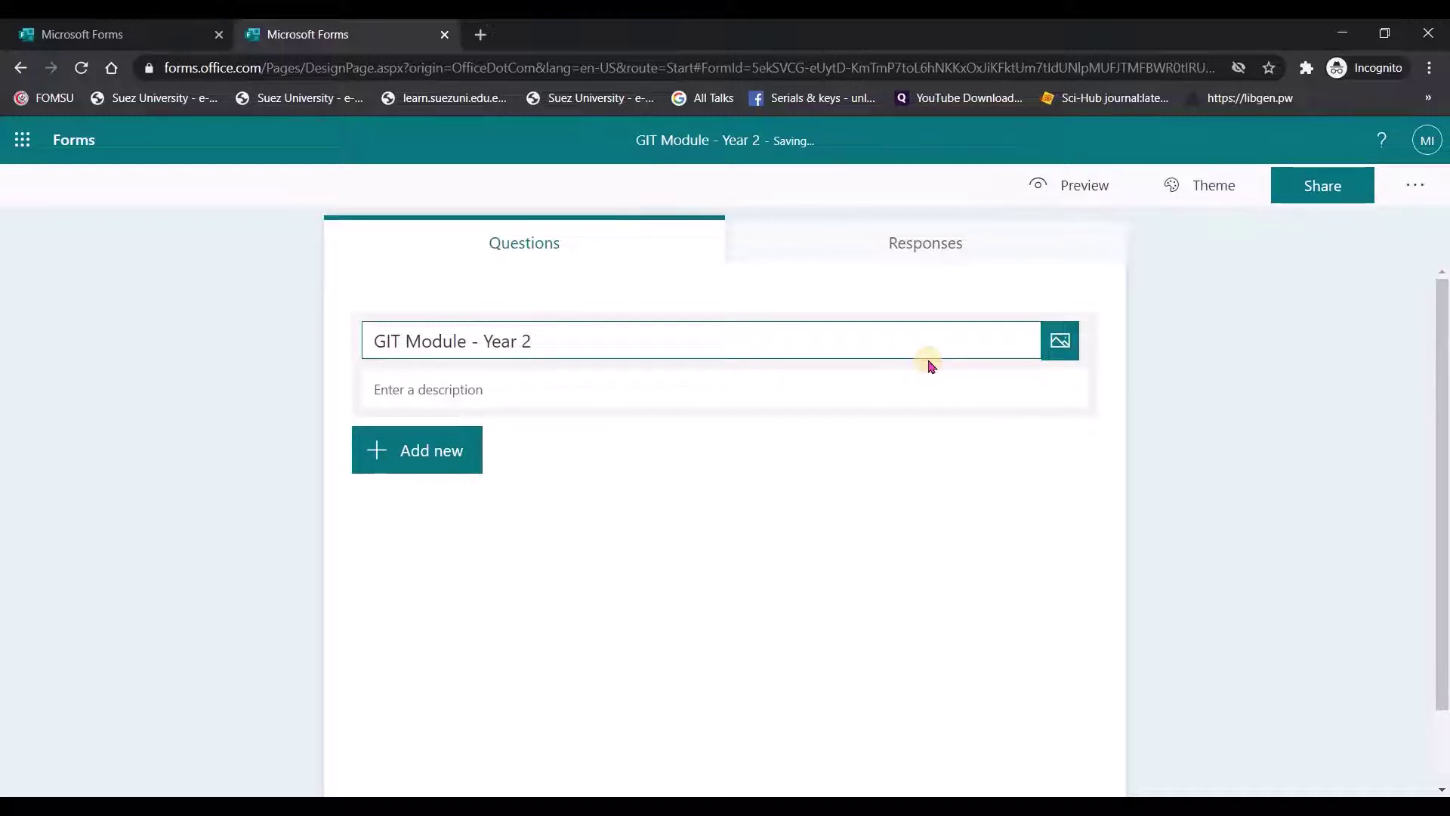
{"action": "type", "text": "("}
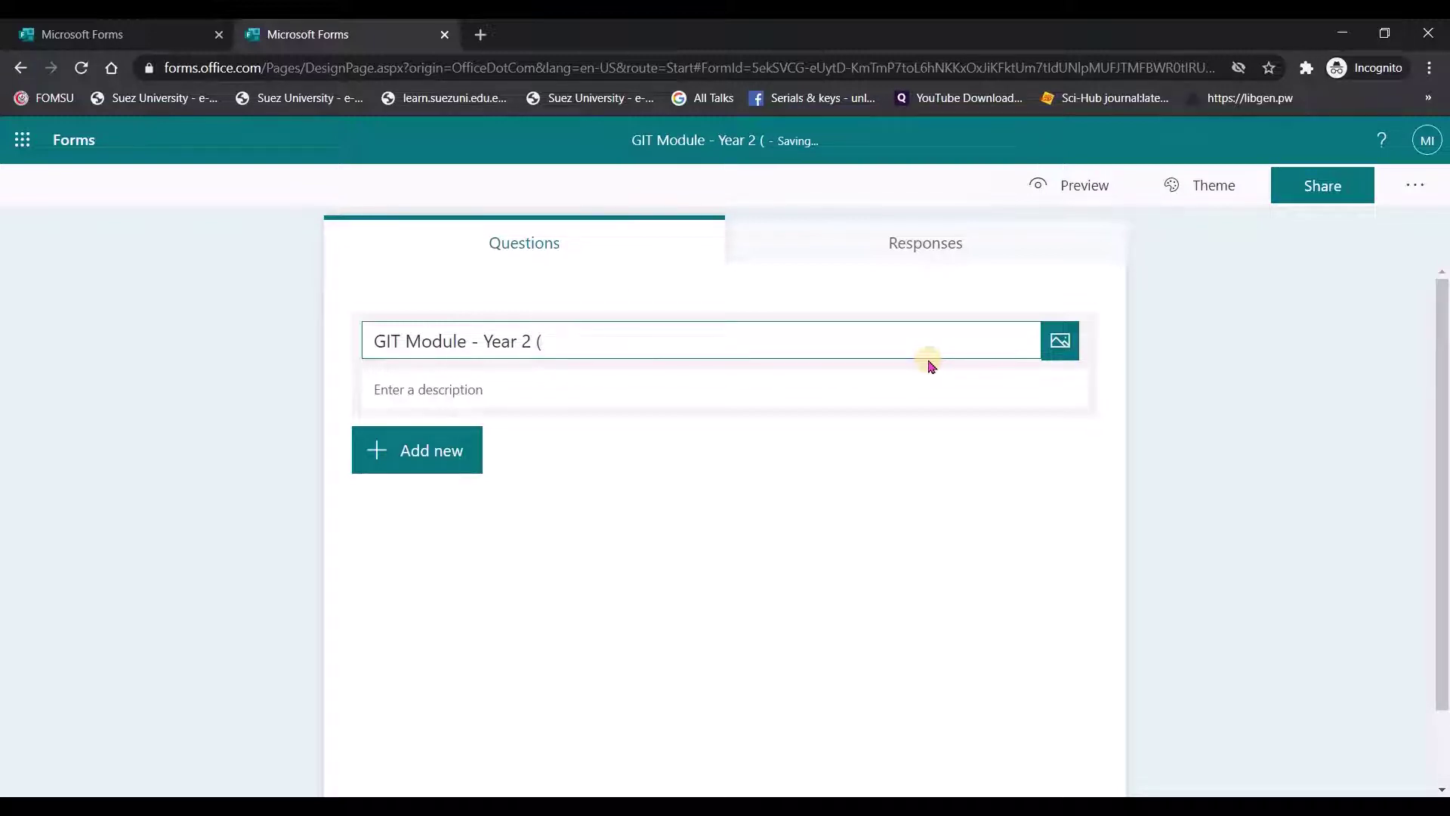
{"action": "type", "text": "Anatomy"}
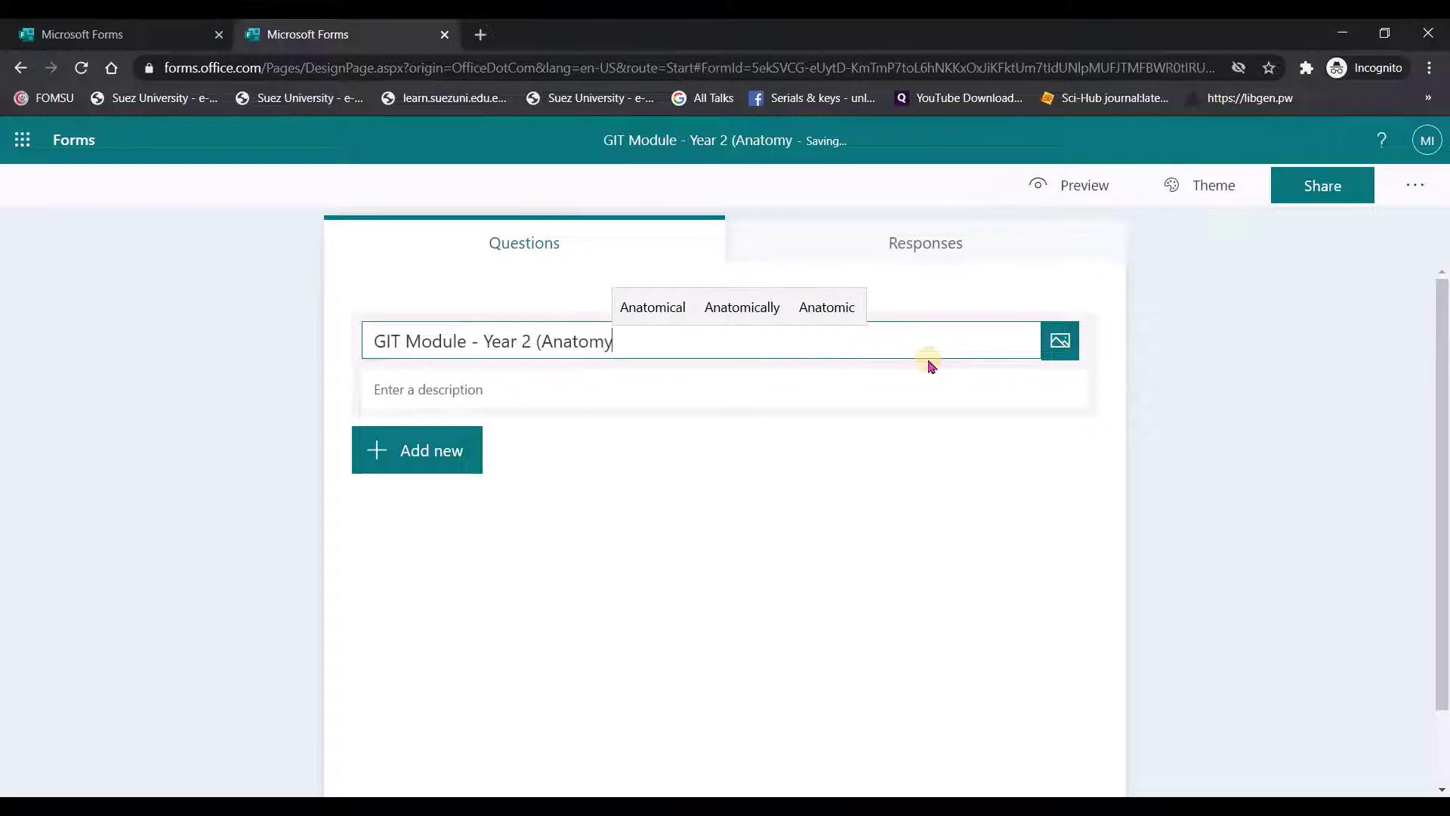
{"action": "type", "text": ")"}
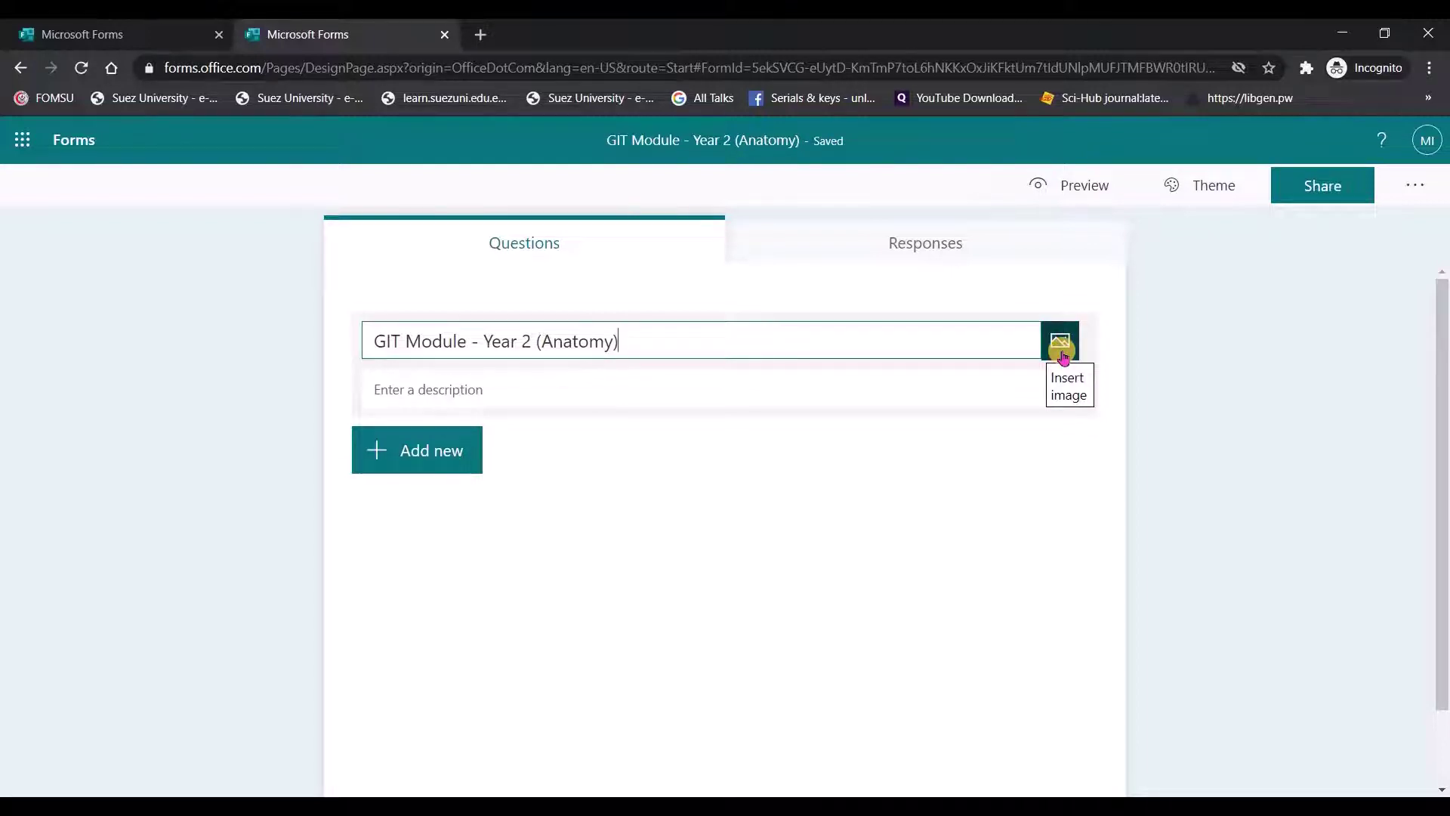
Search Bing for a quiz header image using the term "Gastroentrology".
{"action": "left_click", "coordinate": [1063, 355]}
{"action": "left_click", "coordinate": [1077, 317]}
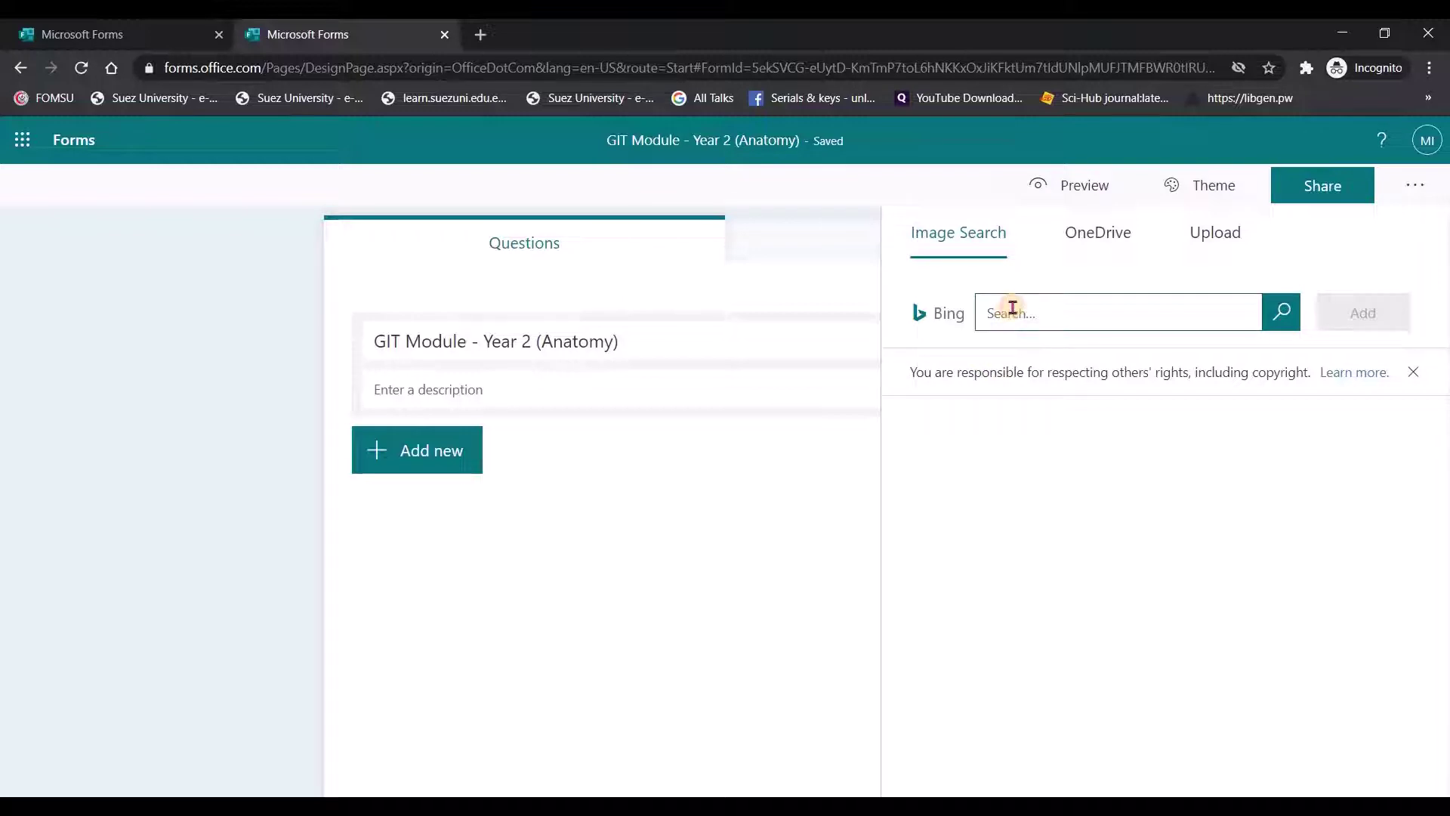
{"action": "type", "text": "Ga"}
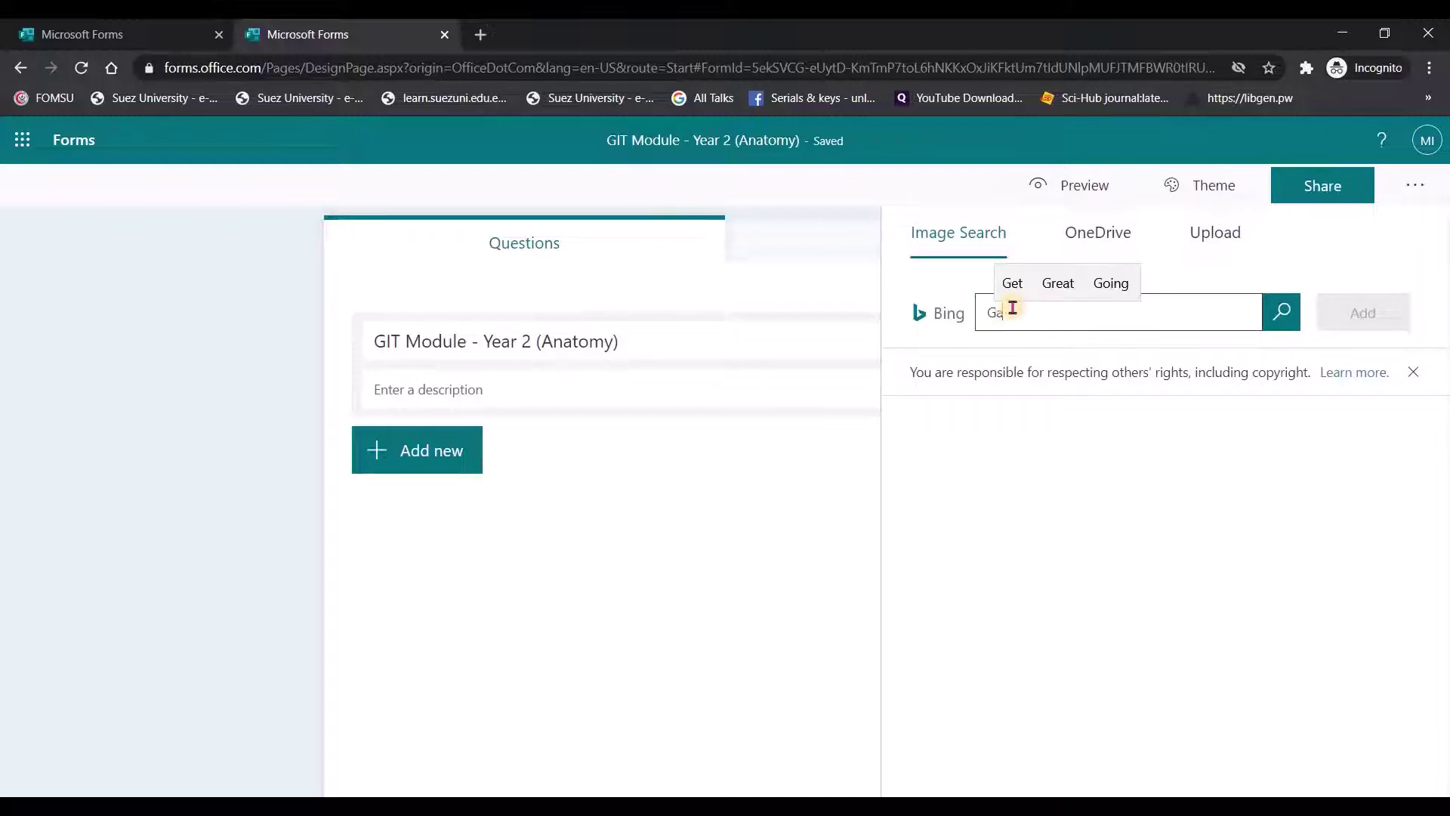
{"action": "type", "text": "stroe"}
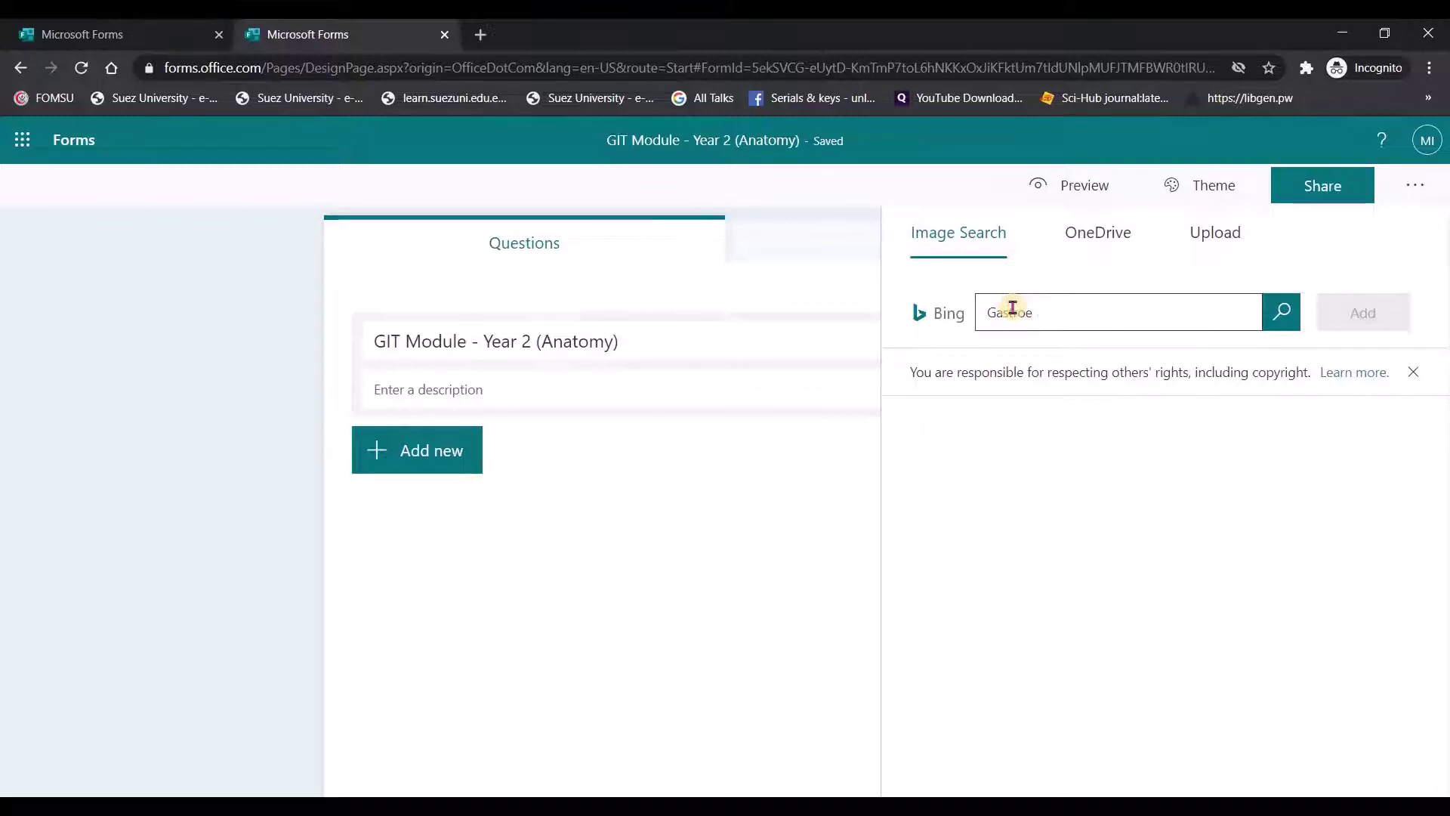
{"action": "type", "text": "ntrology"}
{"action": "key", "text": "Return"}
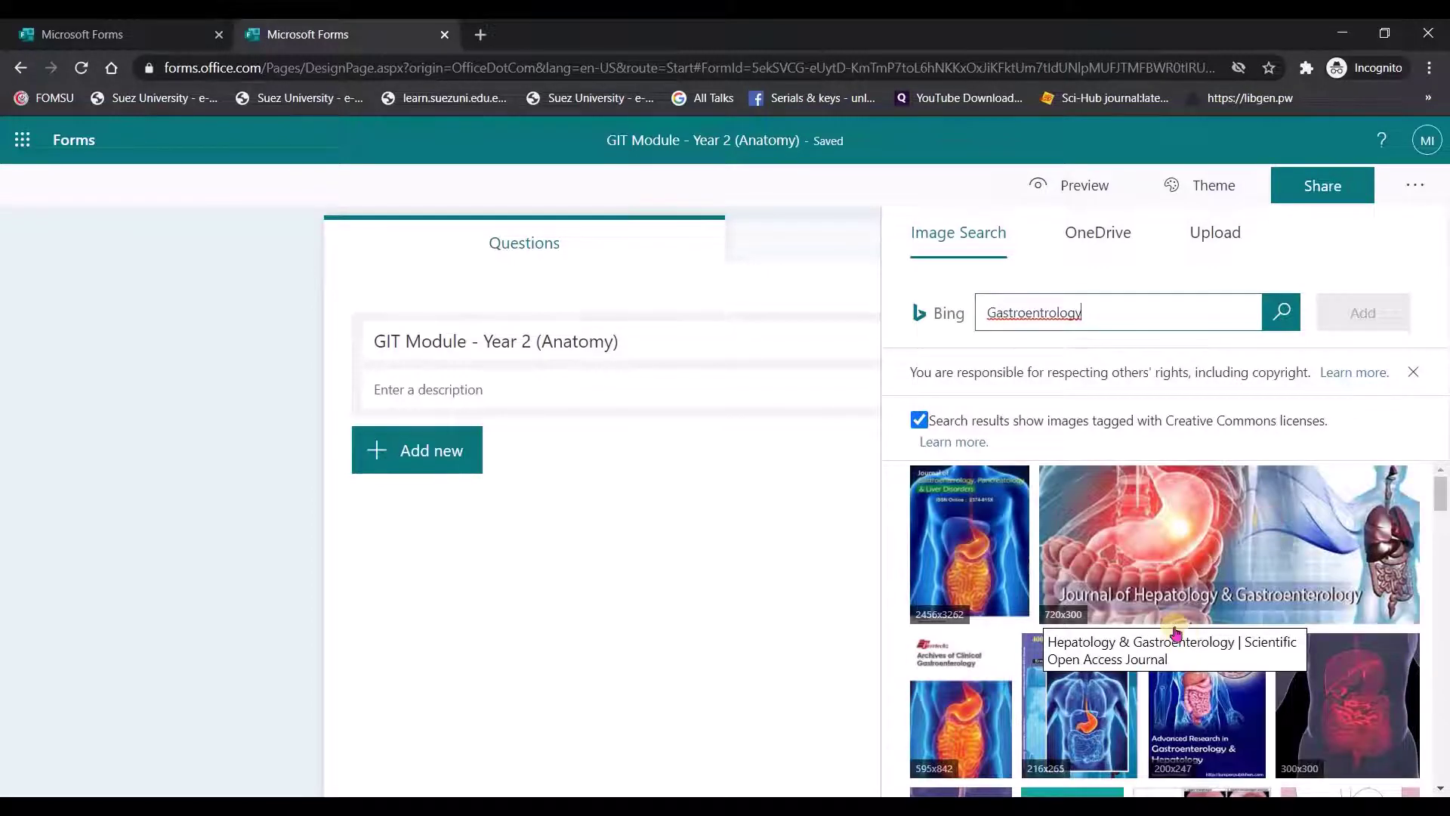
Insert the wide "Journal of Hepatology & Gastroenterology" banner from the image results into the quiz header.
{"action": "scroll", "coordinate": [1176, 633], "scroll_direction": "down", "scroll_amount": 6}
{"action": "scroll", "coordinate": [1336, 614], "scroll_direction": "down", "scroll_amount": 1}
{"action": "scroll", "coordinate": [1334, 608], "scroll_direction": "up", "scroll_amount": 5}
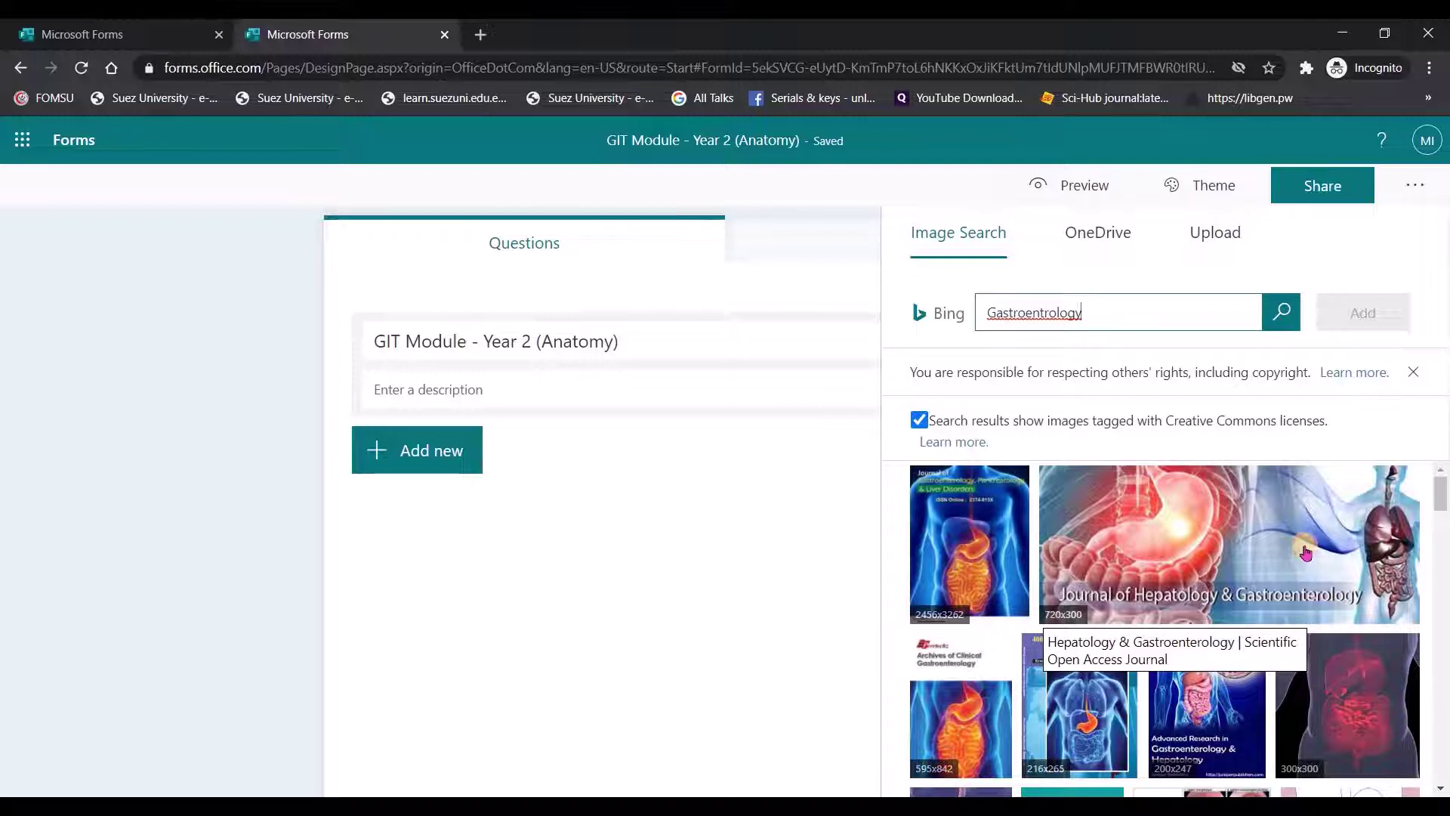
{"action": "left_click", "coordinate": [1306, 554]}
{"action": "left_click", "coordinate": [1357, 312]}
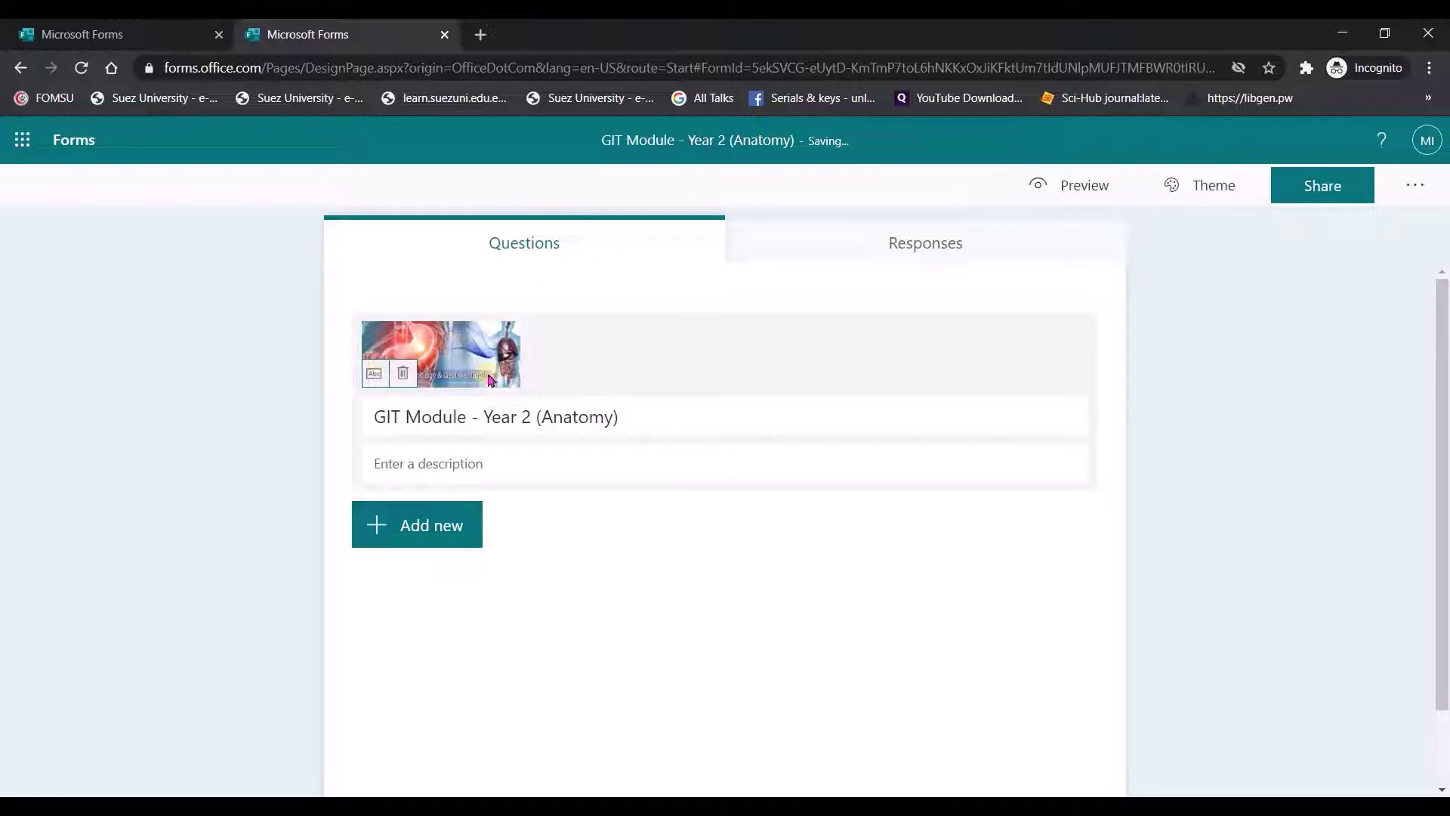
Enter a two-line quiz description reading "Quiz anatomy" and "All Question must be answered".
{"action": "left_click", "coordinate": [431, 464]}
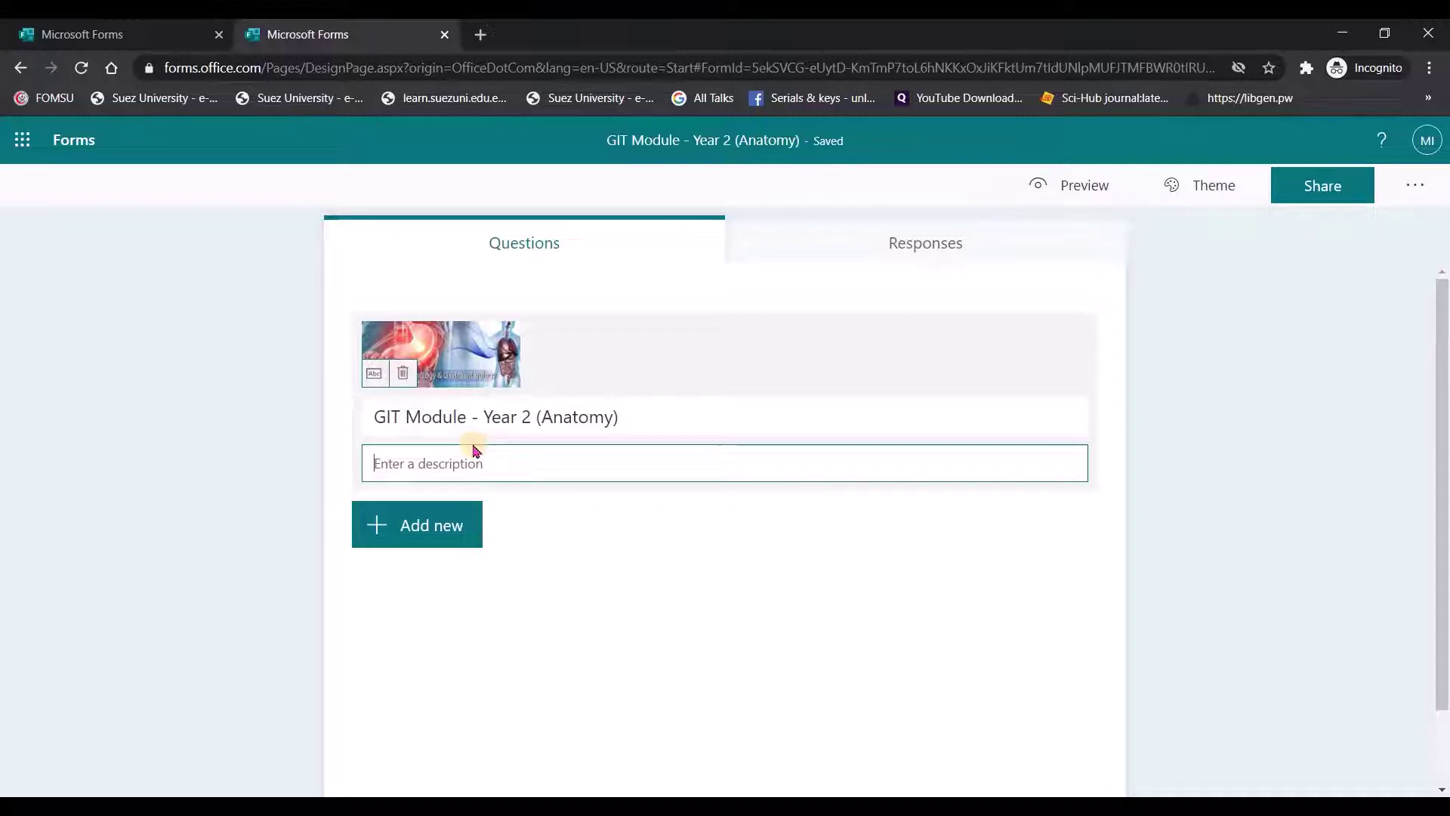
{"action": "type", "text": "Quiz anatomy"}
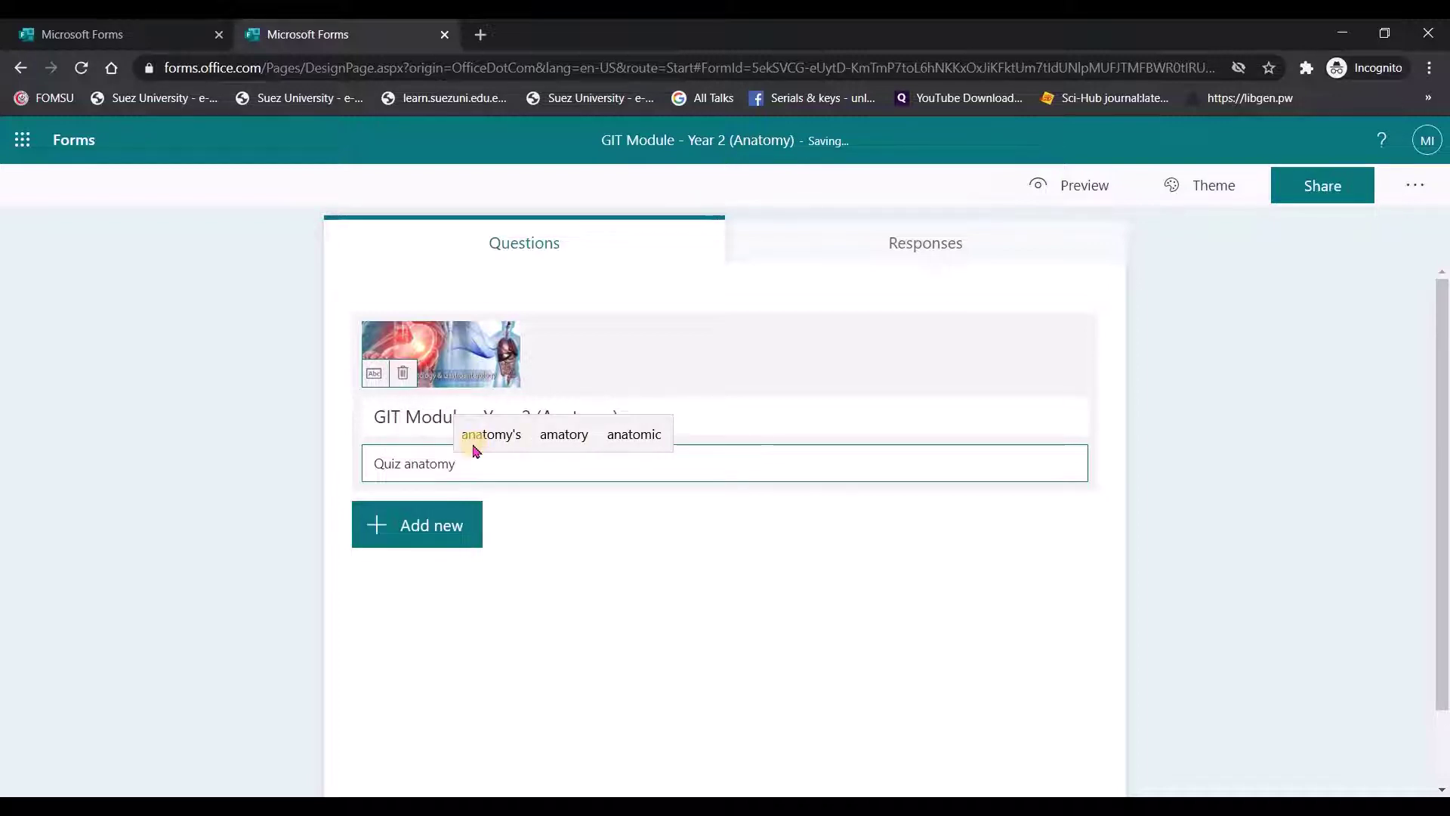
{"action": "key", "text": "Return"}
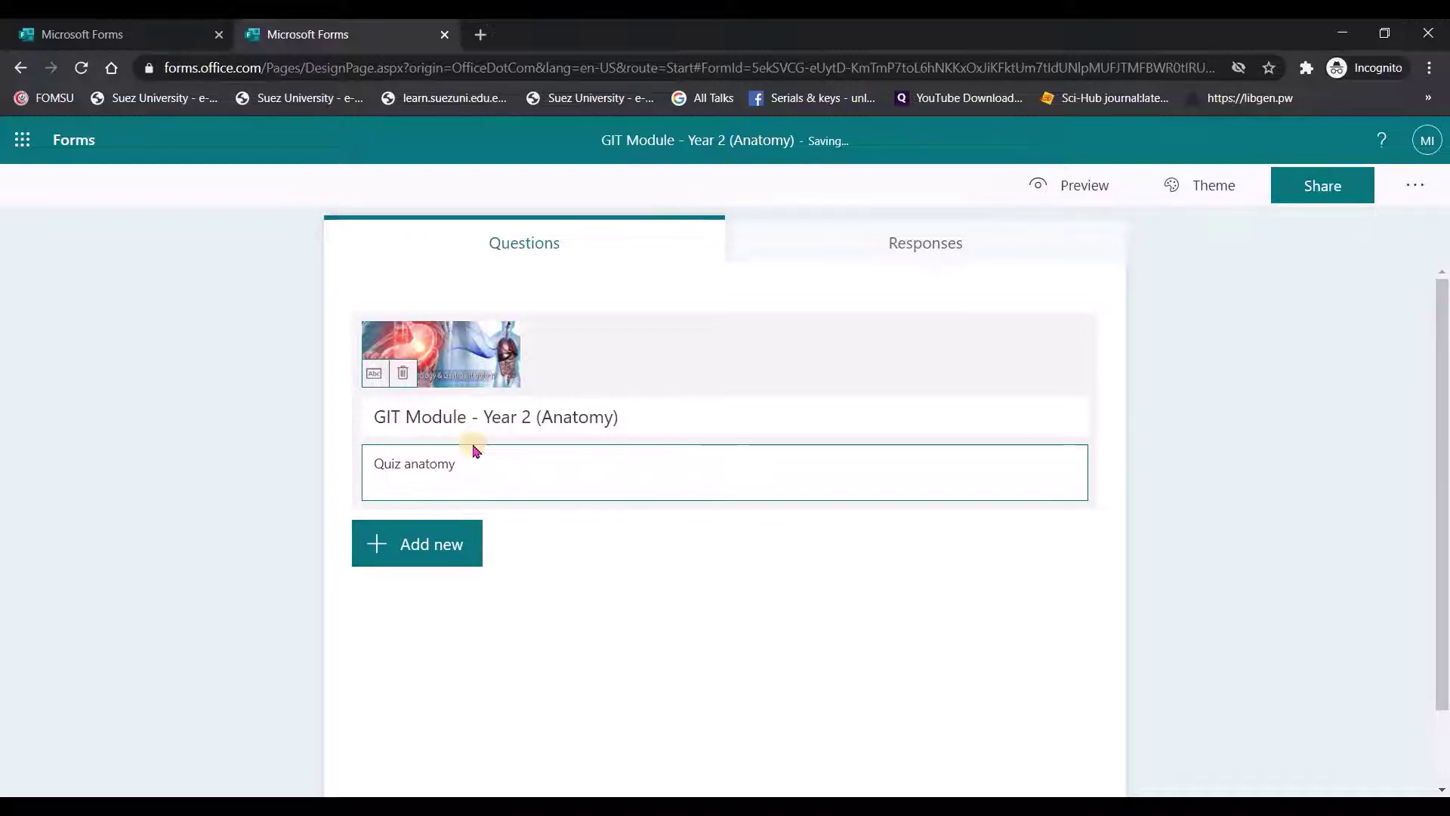
{"action": "type", "text": "All Q"}
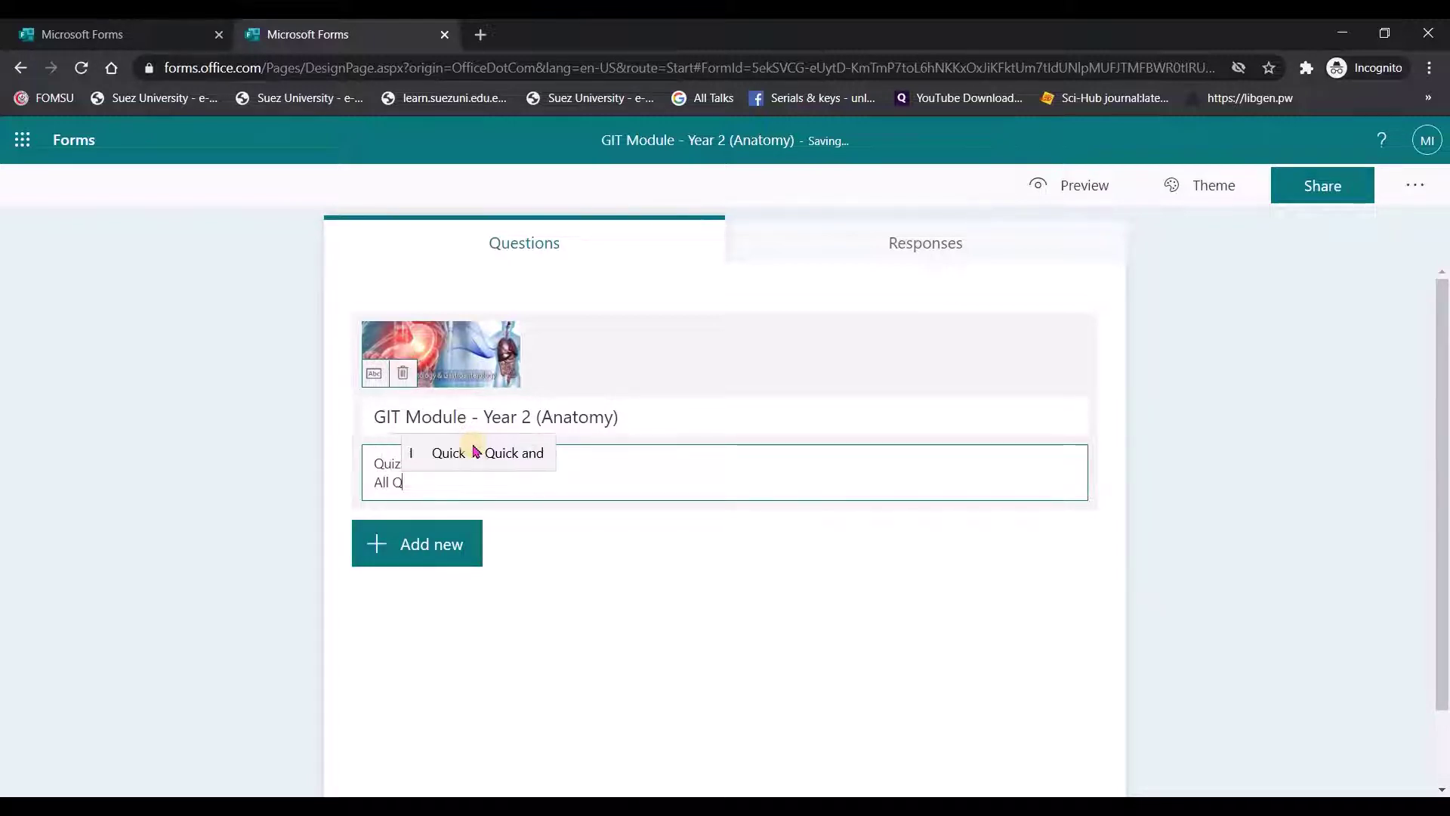
{"action": "type", "text": "uest"}
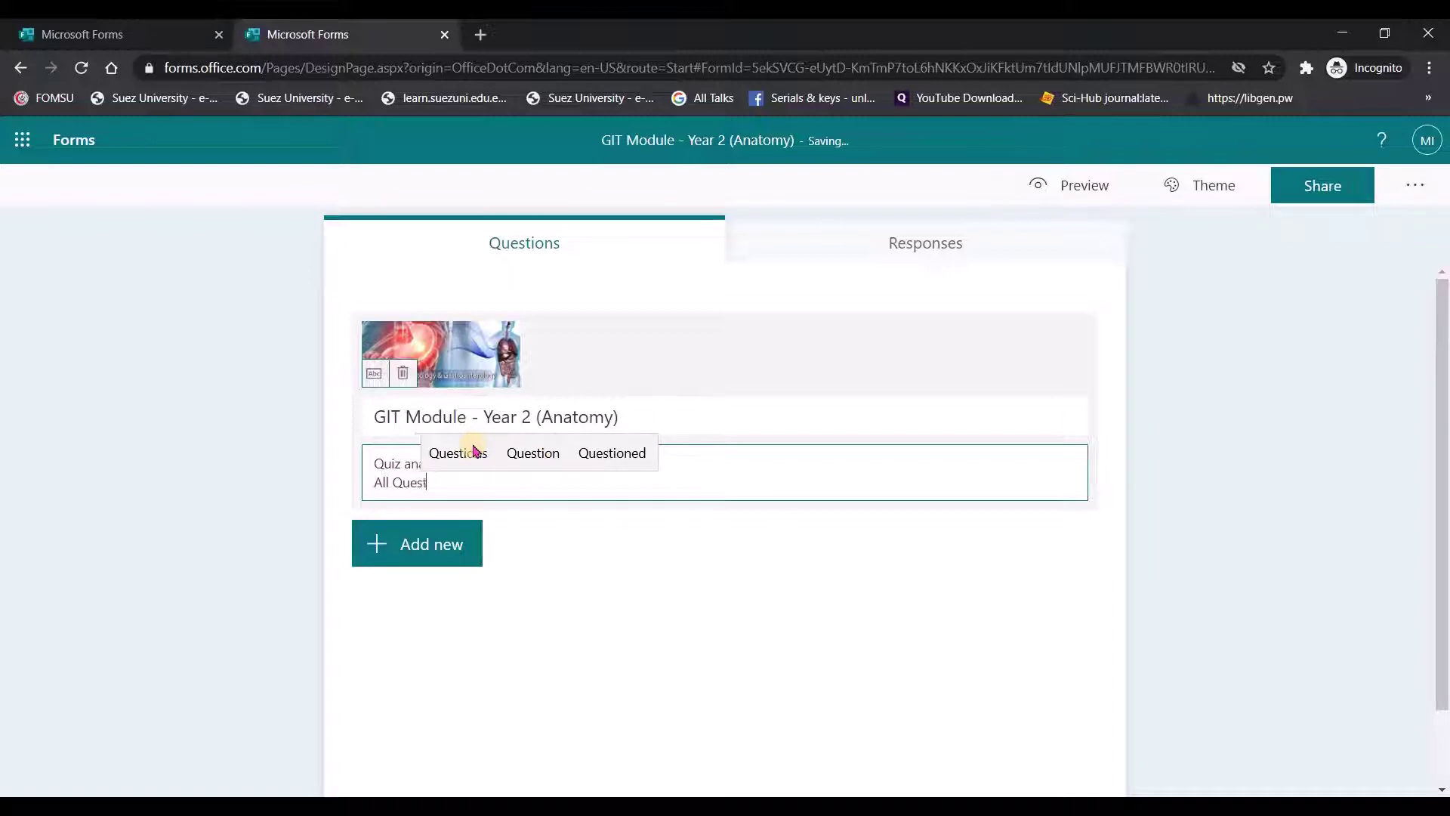
{"action": "type", "text": "ion "}
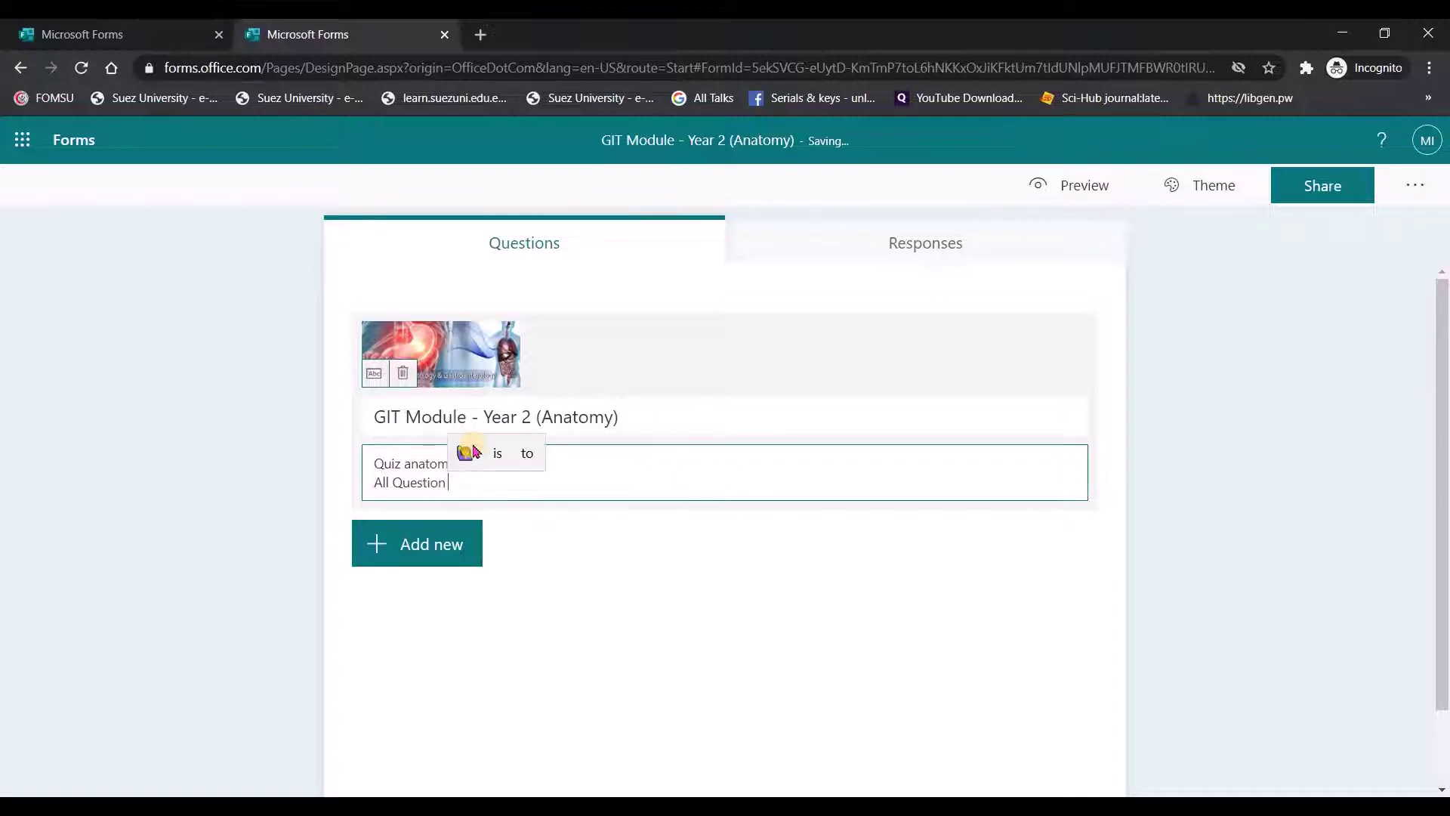
{"action": "type", "text": "mus"}
{"action": "key", "text": "BackSpace"}
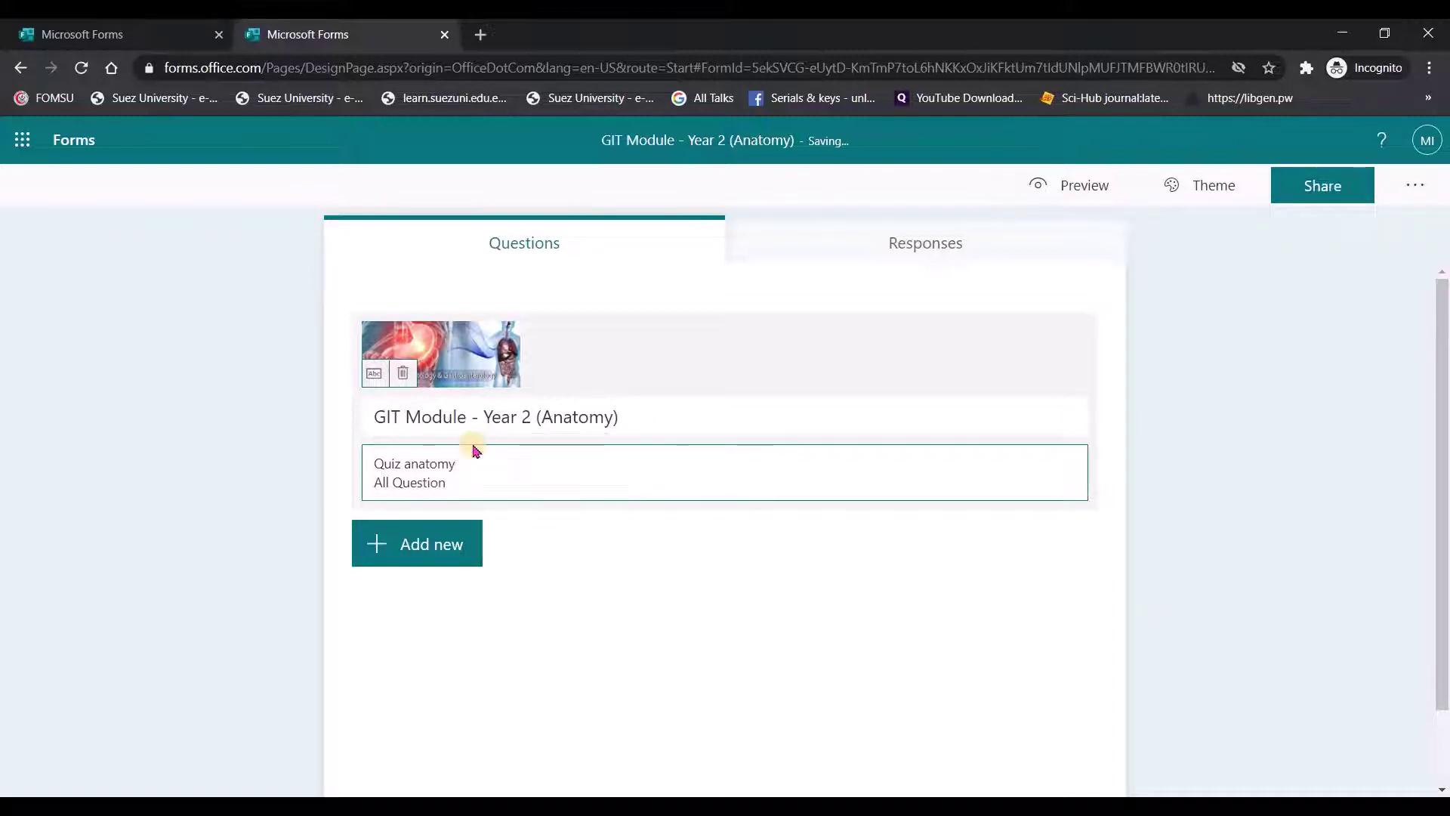
{"action": "type", "text": "must be answered"}
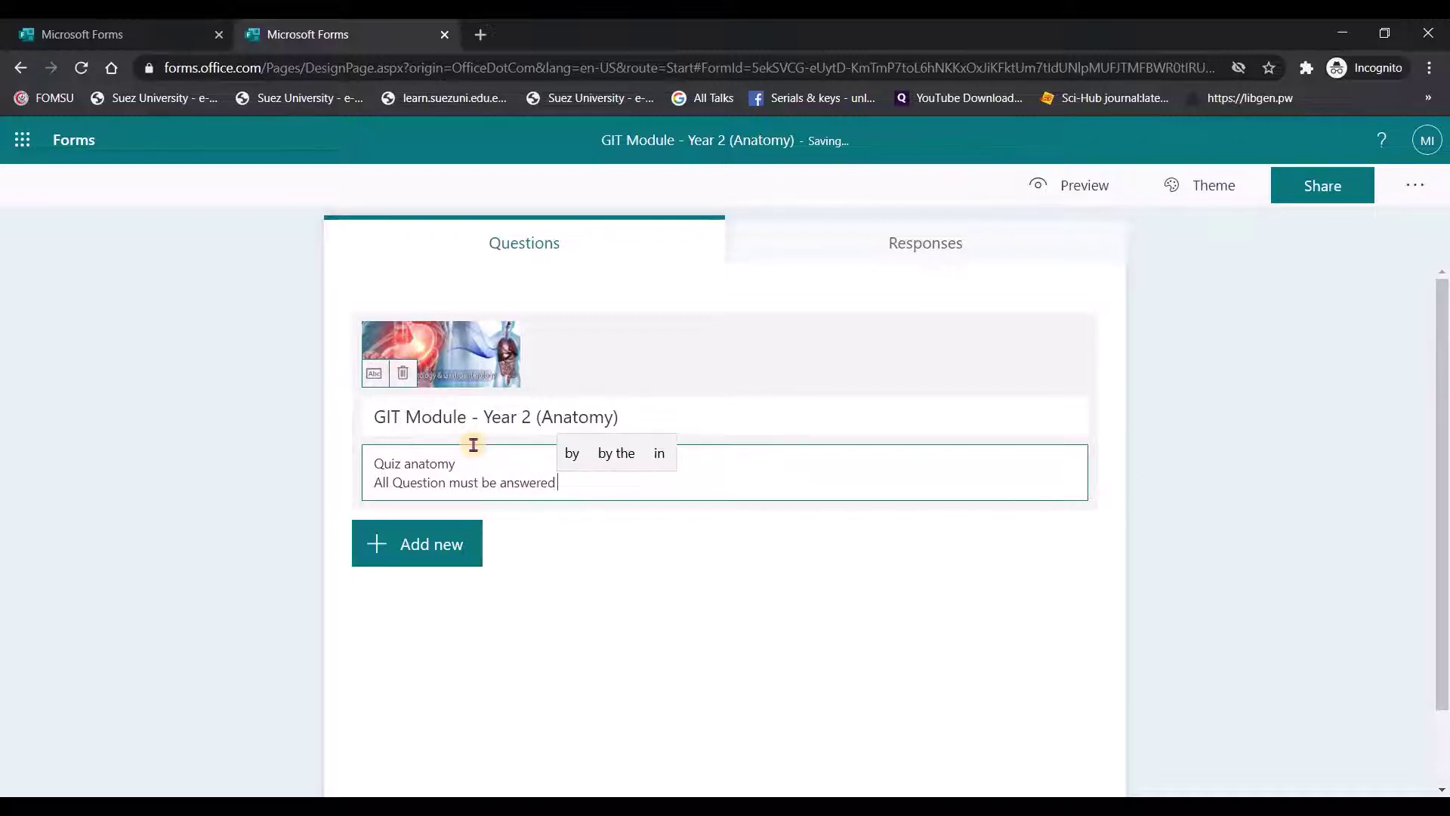
{"action": "key", "text": "Return"}
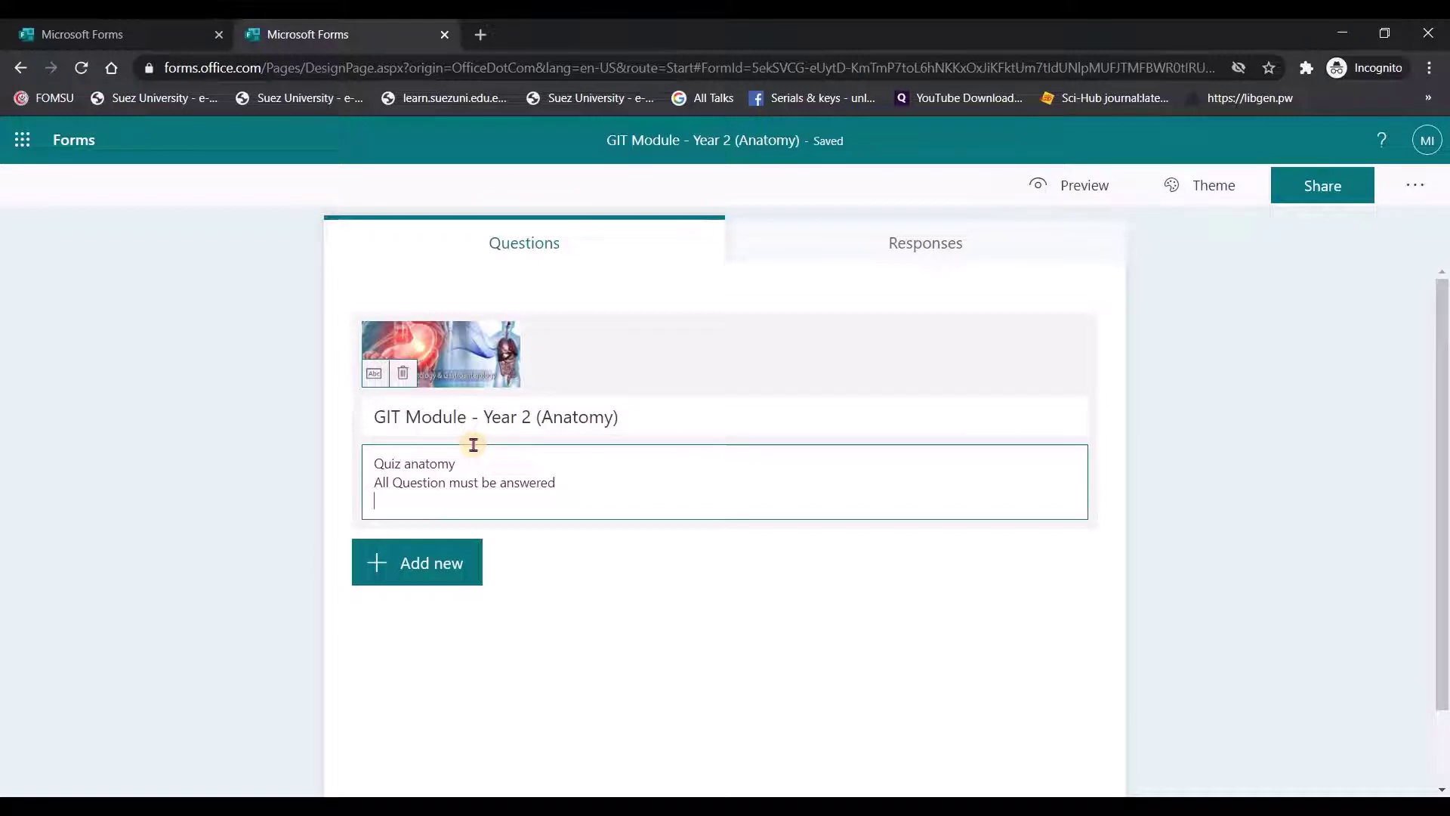
{"action": "key", "text": "BackSpace"}
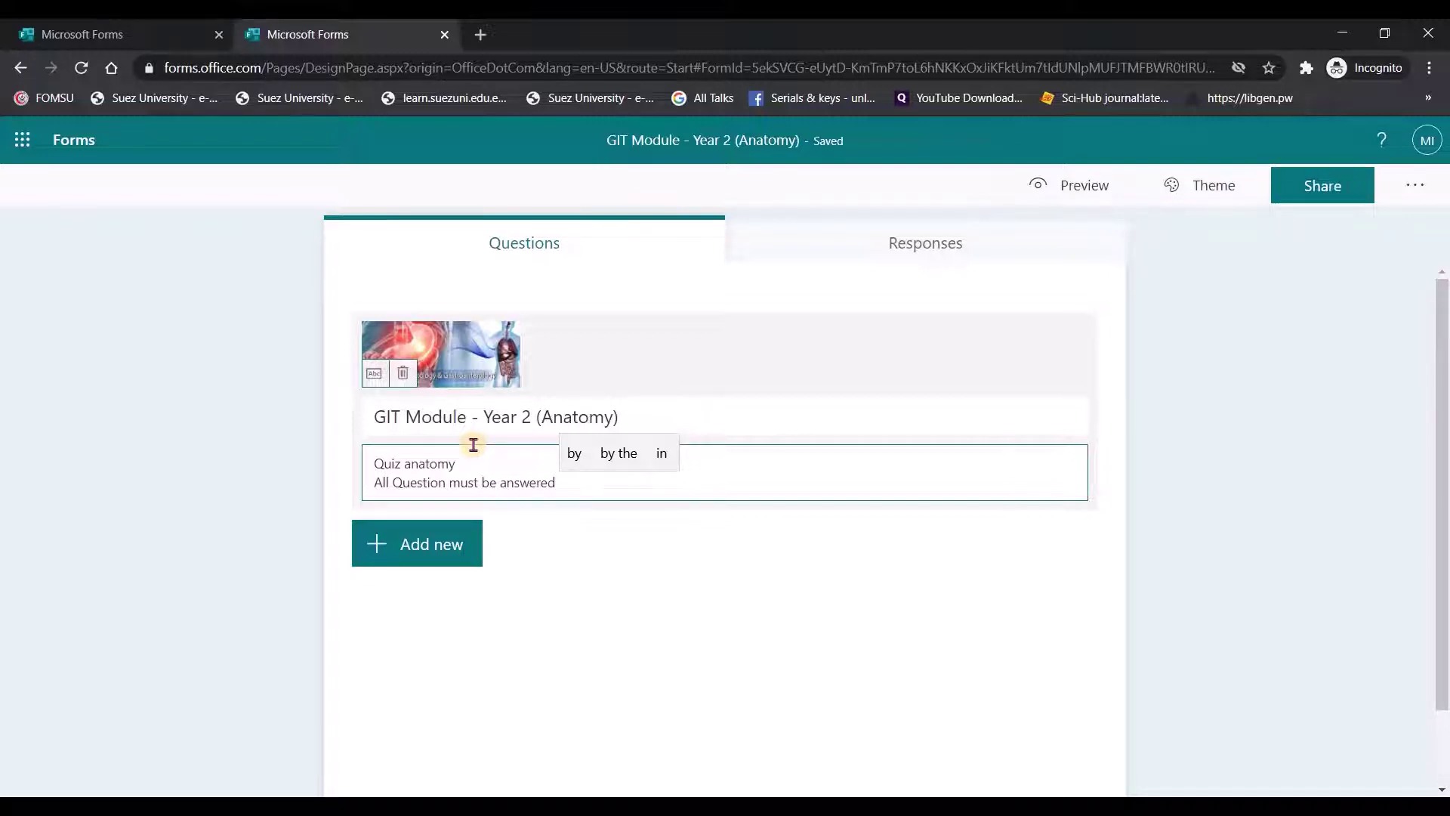
{"action": "key", "text": "Return"}
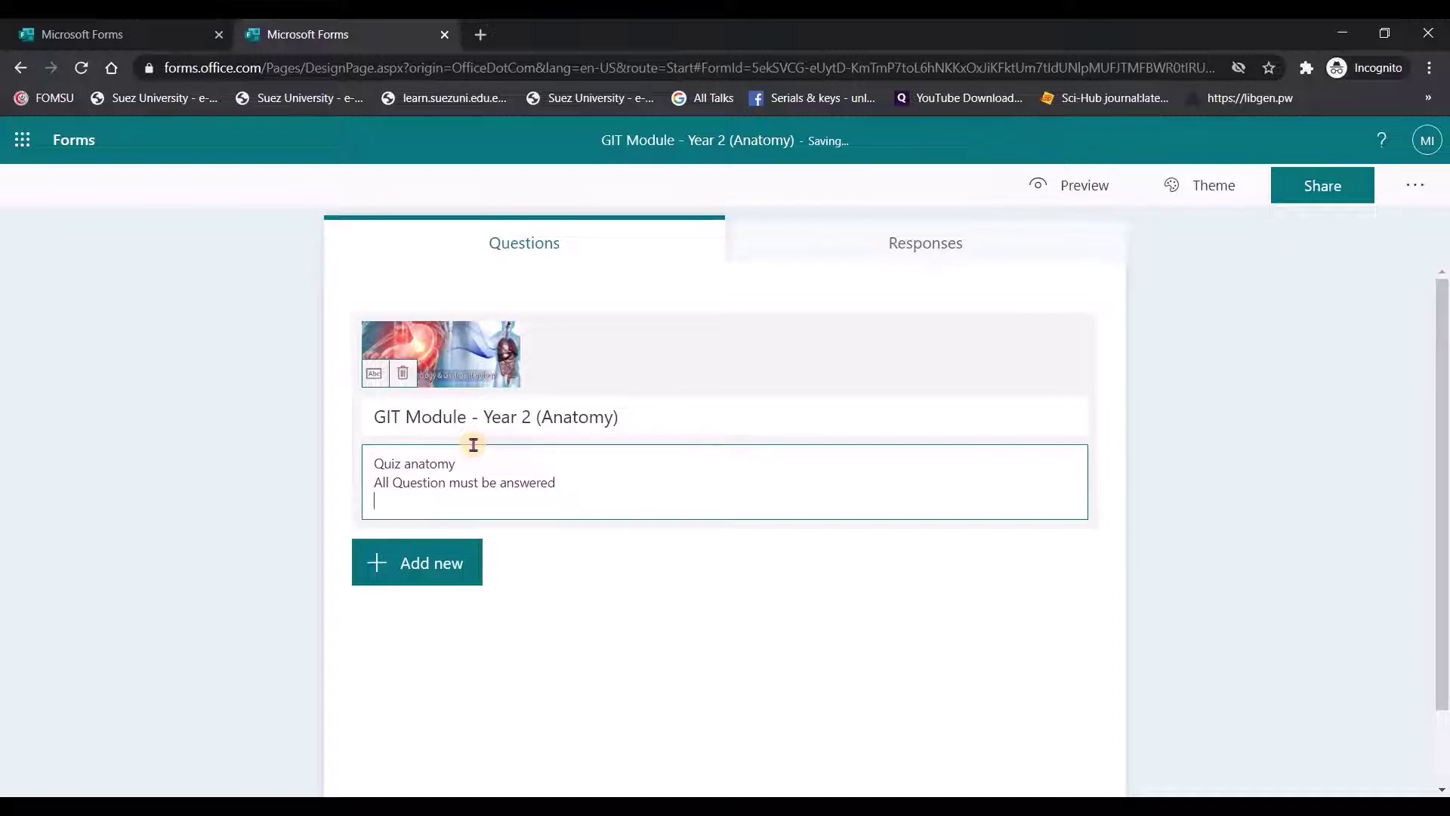
{"action": "key", "text": "Return"}
{"action": "key", "text": "Return"}
{"action": "key", "text": "Return"}
{"action": "key", "text": "Return"}
{"action": "key", "text": "Return"}
{"action": "key", "text": "Return"}
{"action": "key", "text": "Return"}
{"action": "key", "text": "Return"}
{"action": "key", "text": "Return"}
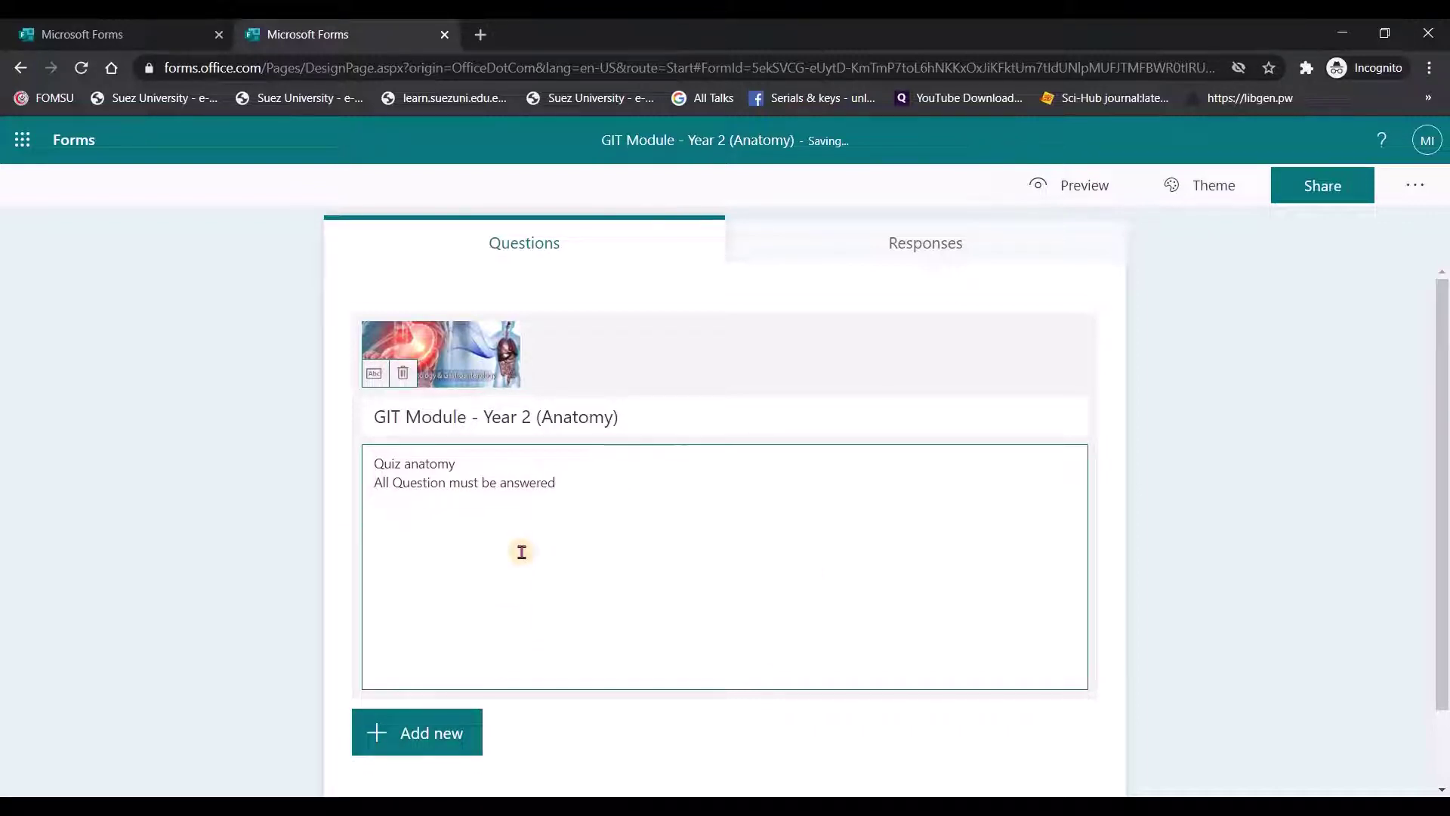
{"action": "key", "text": "BackSpace"}
{"action": "key", "text": "BackSpace"}
{"action": "key", "text": "BackSpace"}
{"action": "key", "text": "BackSpace"}
{"action": "key", "text": "BackSpace"}
{"action": "key", "text": "BackSpace"}
{"action": "key", "text": "BackSpace"}
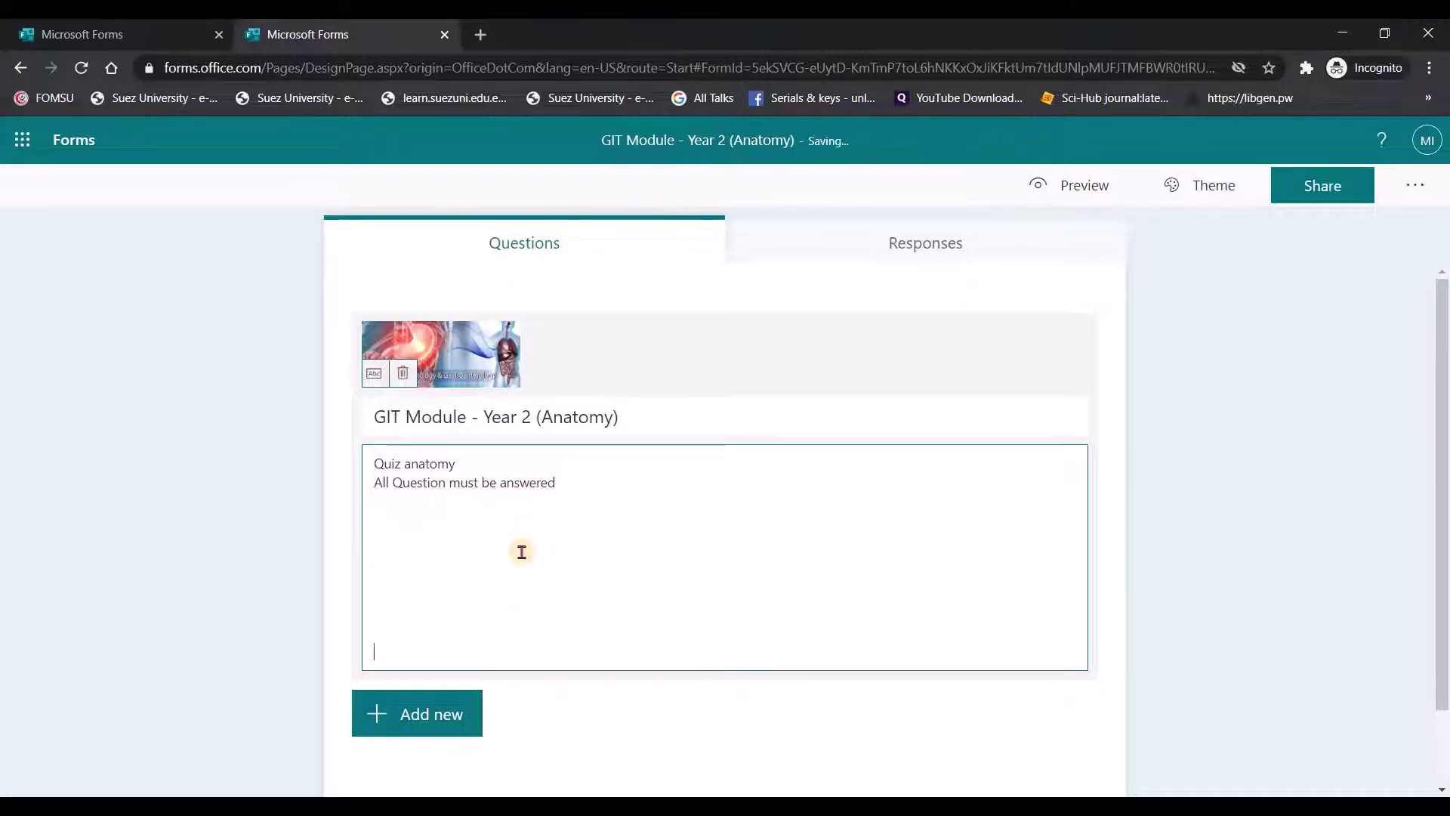
{"action": "key", "text": "BackSpace"}
{"action": "key", "text": "BackSpace"}
{"action": "key", "text": "BackSpace"}
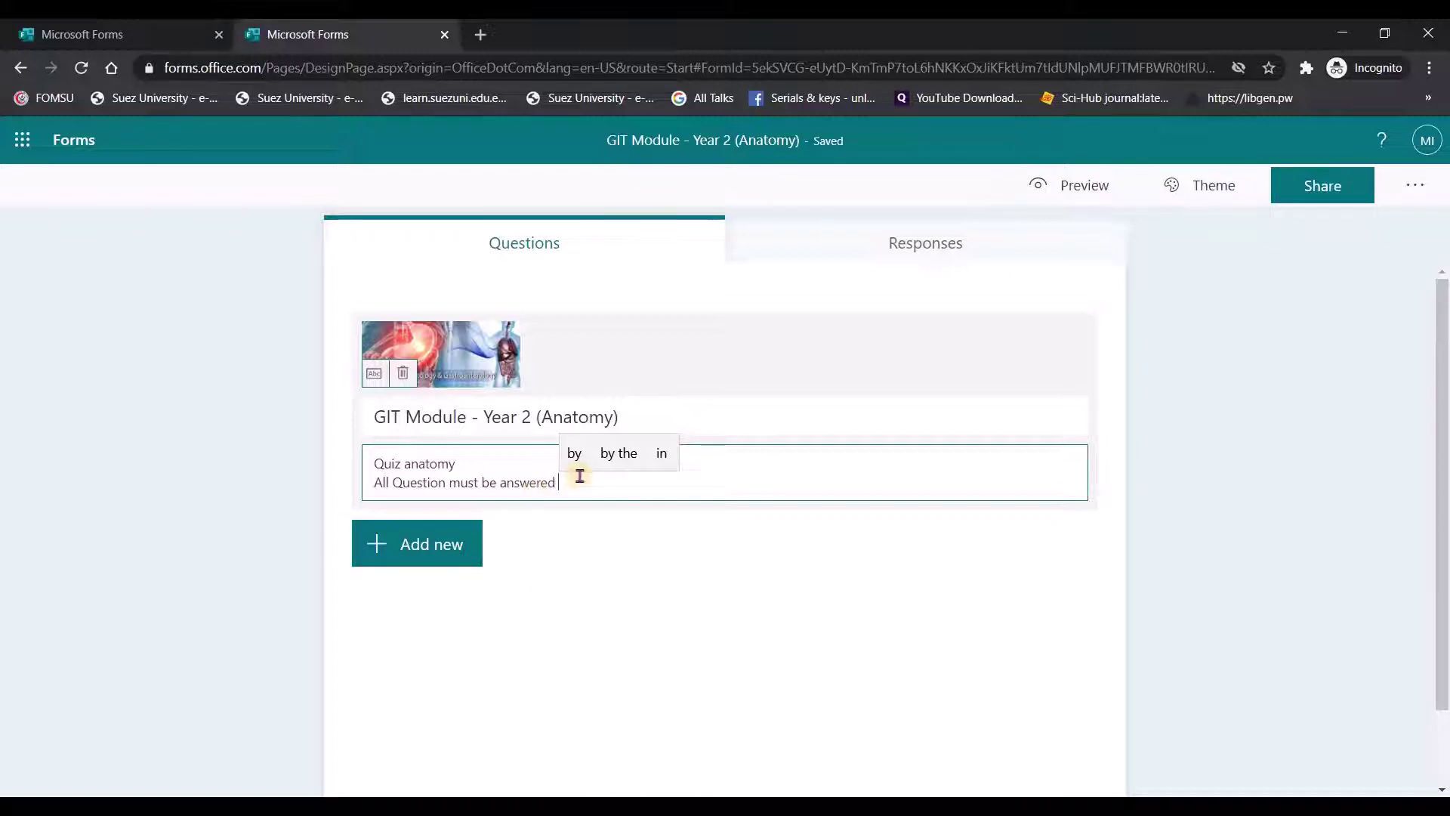
Remove the trailing space from the description's second line and end it with a full stop.
{"action": "key", "text": "BackSpace"}
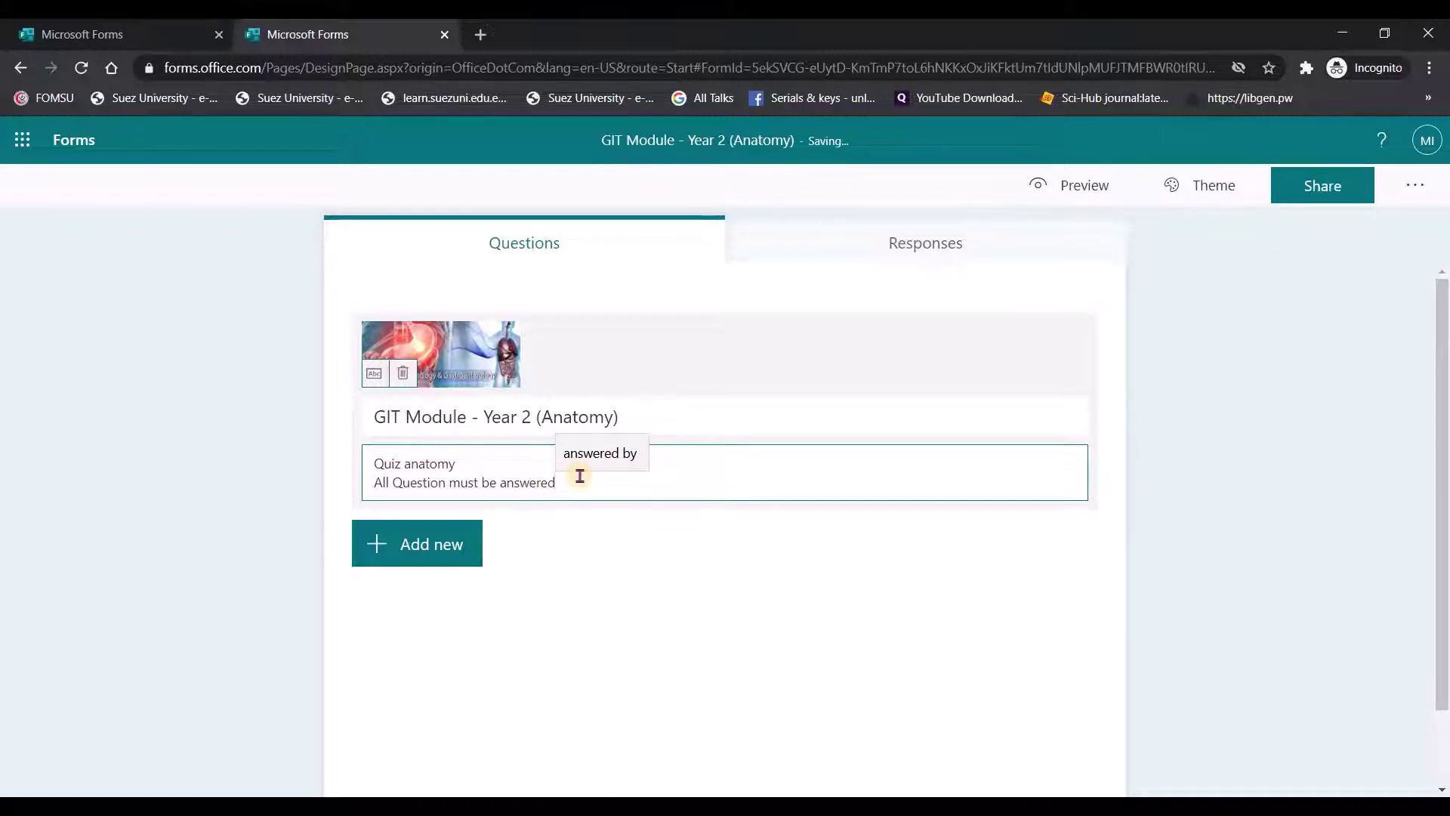
{"action": "type", "text": "."}
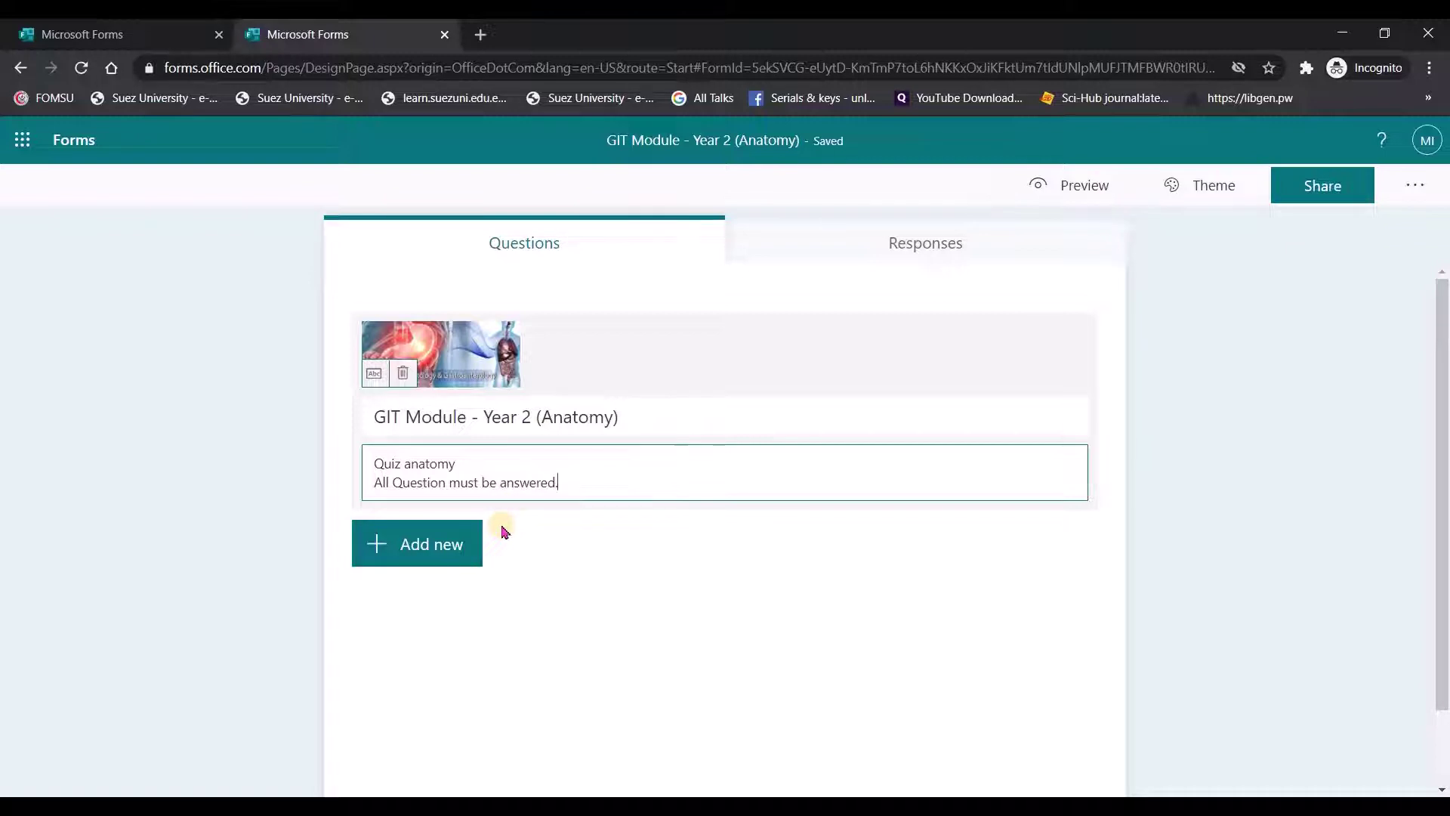
Add a Rating question to the quiz and set its symbol to Number.
{"action": "left_click", "coordinate": [461, 550]}
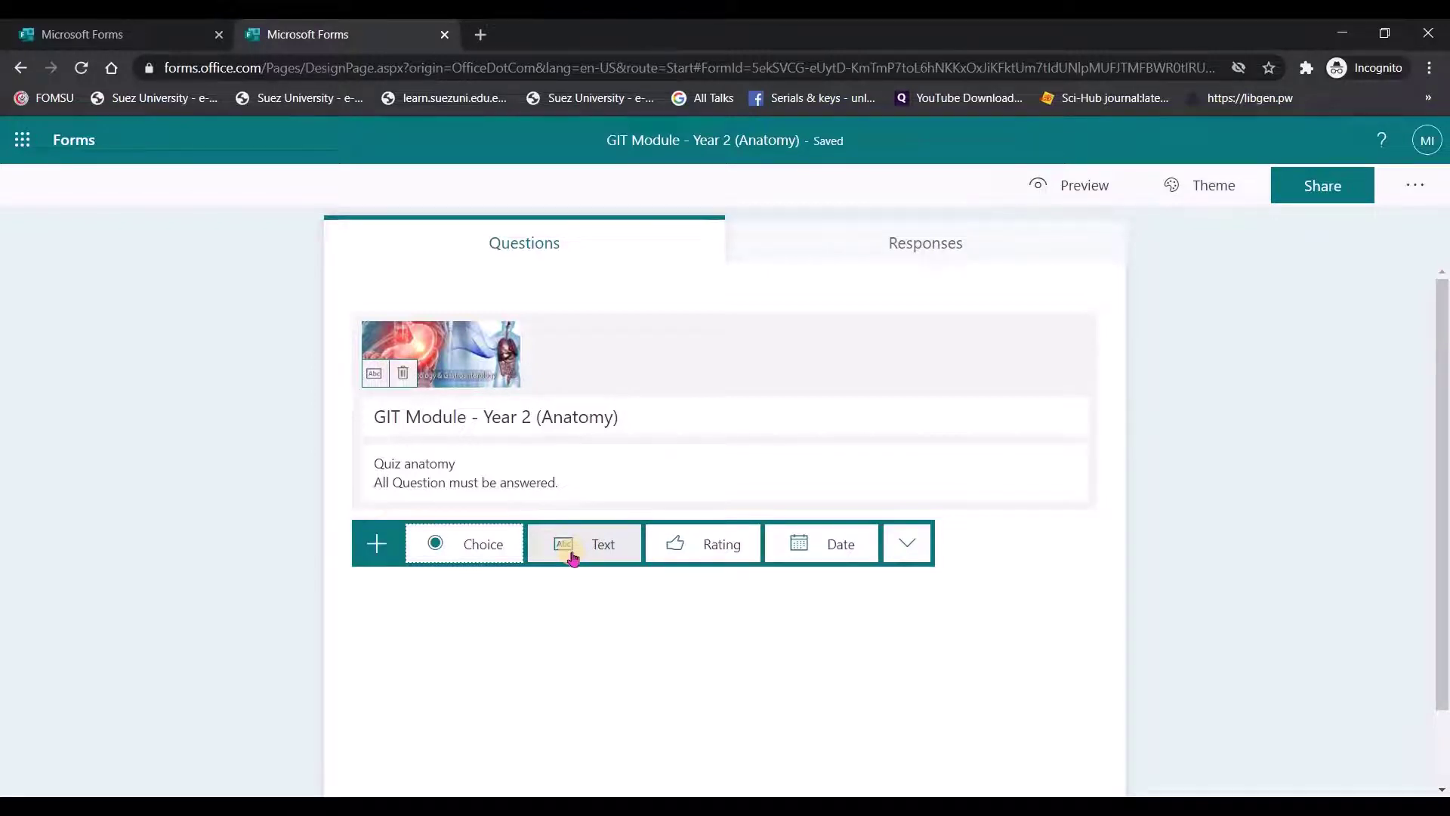
{"action": "left_click", "coordinate": [695, 545]}
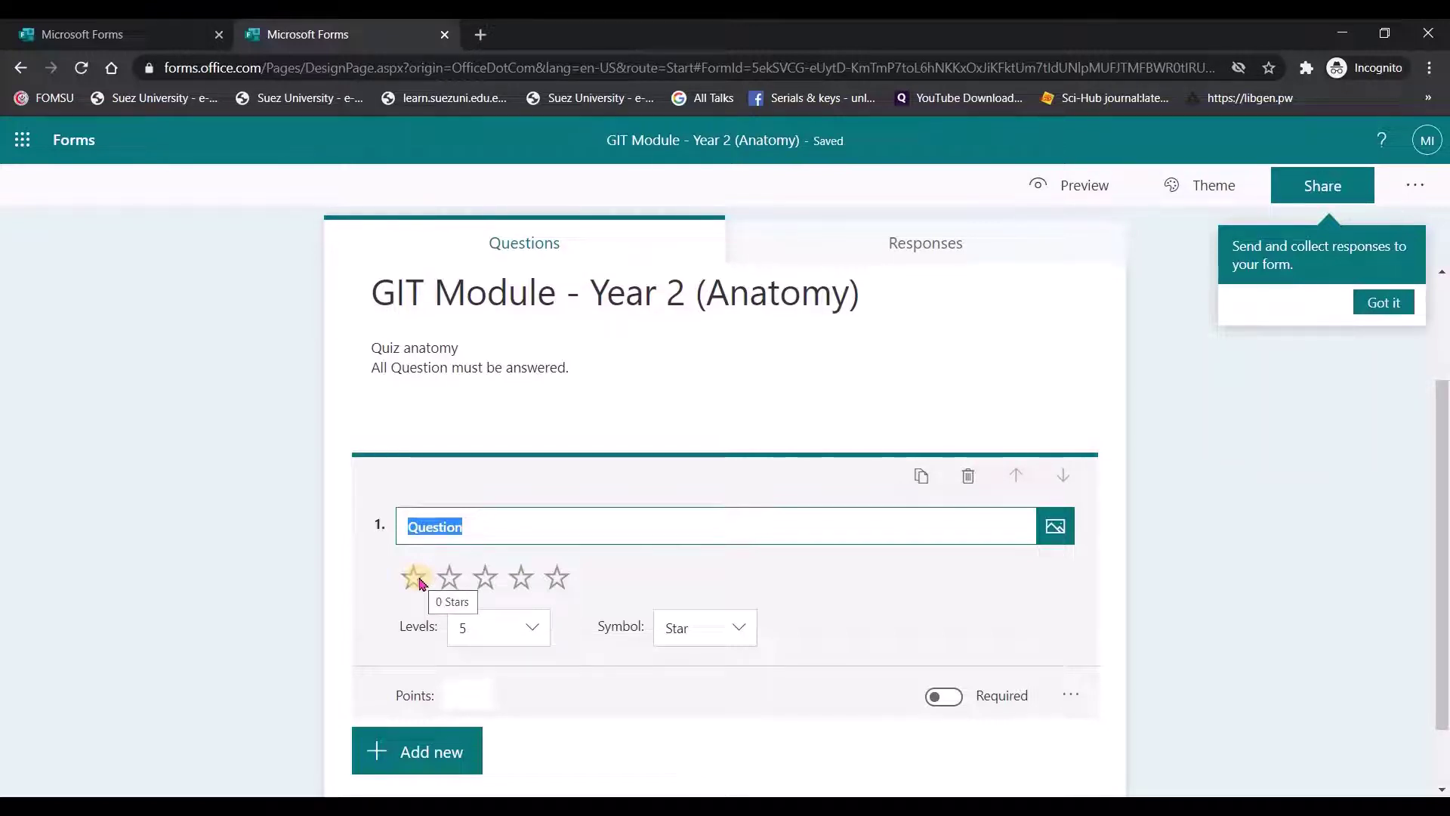
{"action": "left_click", "coordinate": [710, 628]}
{"action": "left_click", "coordinate": [710, 628]}
{"action": "left_click", "coordinate": [707, 628]}
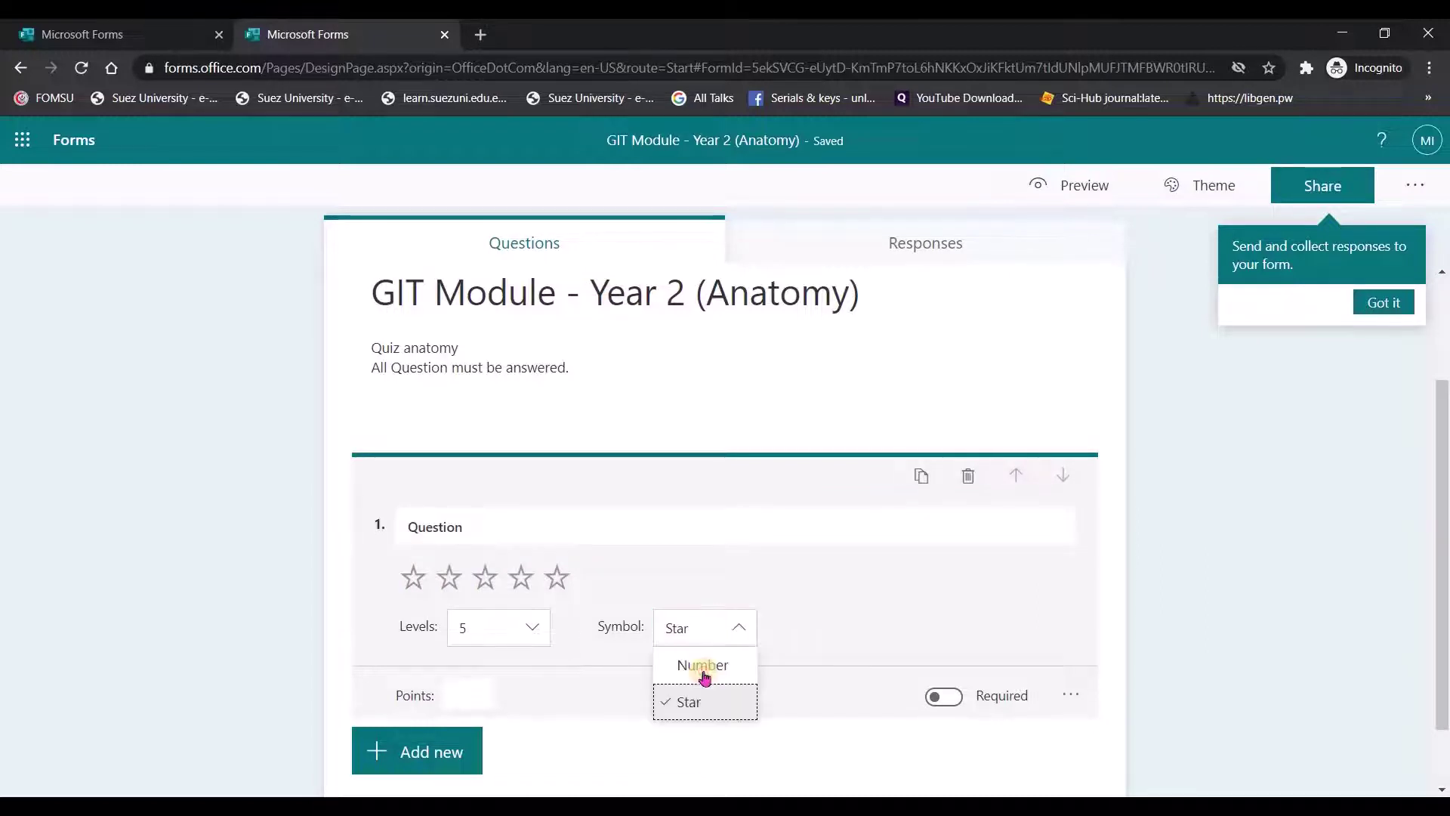
{"action": "left_click", "coordinate": [692, 666]}
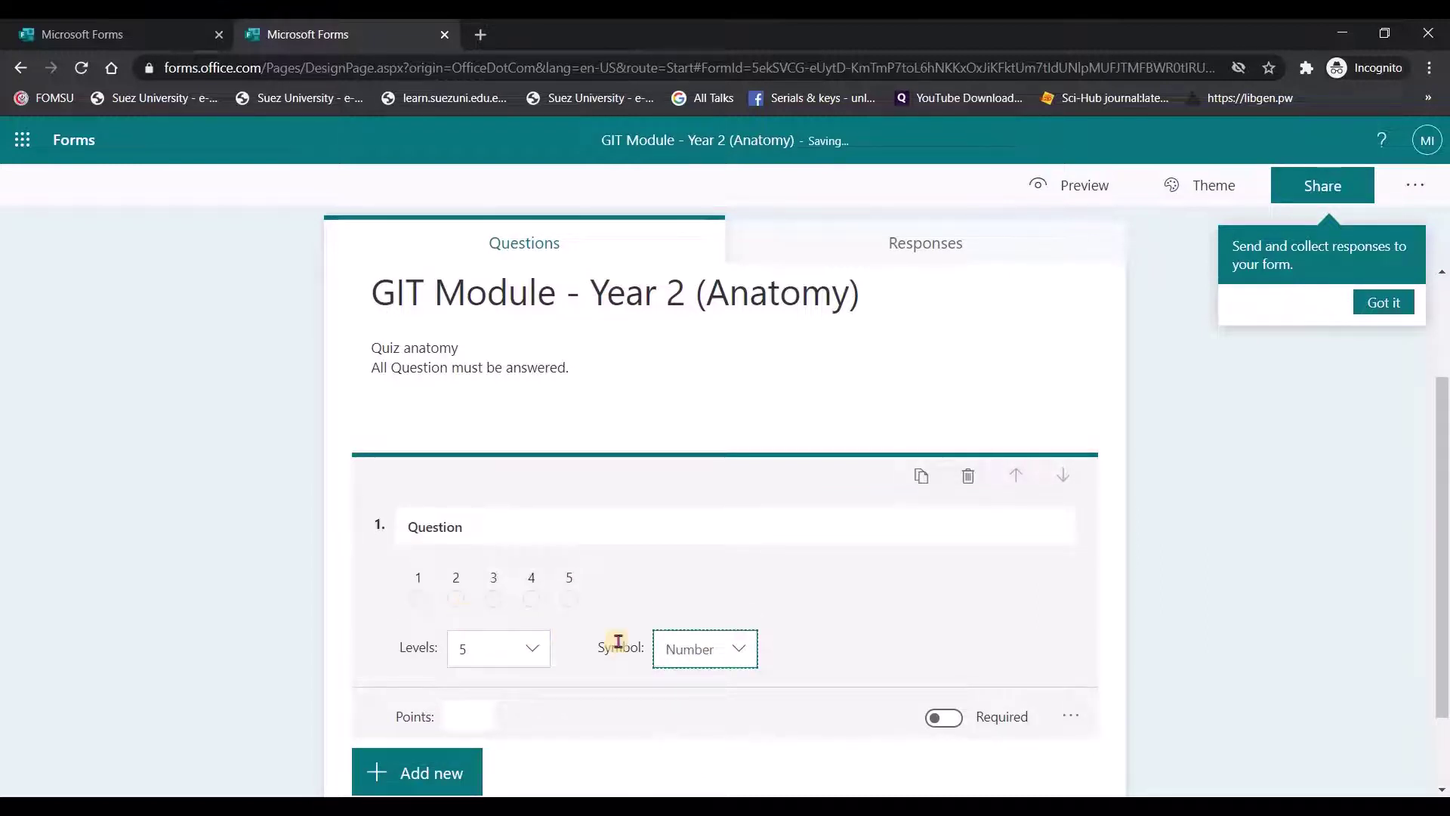
Review the available level counts for the Rating question and set its symbol to Star.
{"action": "left_click", "coordinate": [537, 648]}
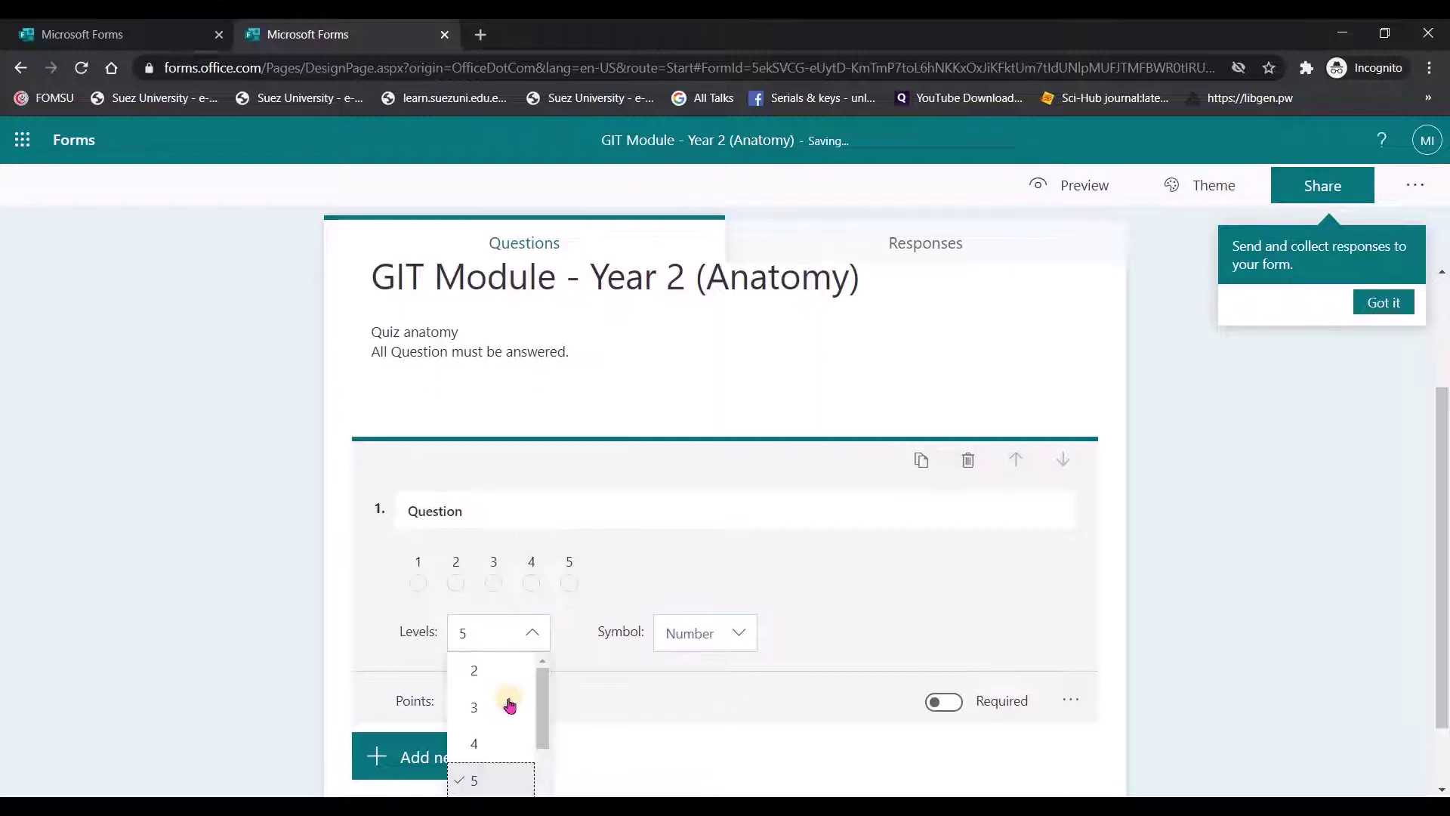
{"action": "scroll", "coordinate": [504, 736], "scroll_direction": "down", "scroll_amount": 2}
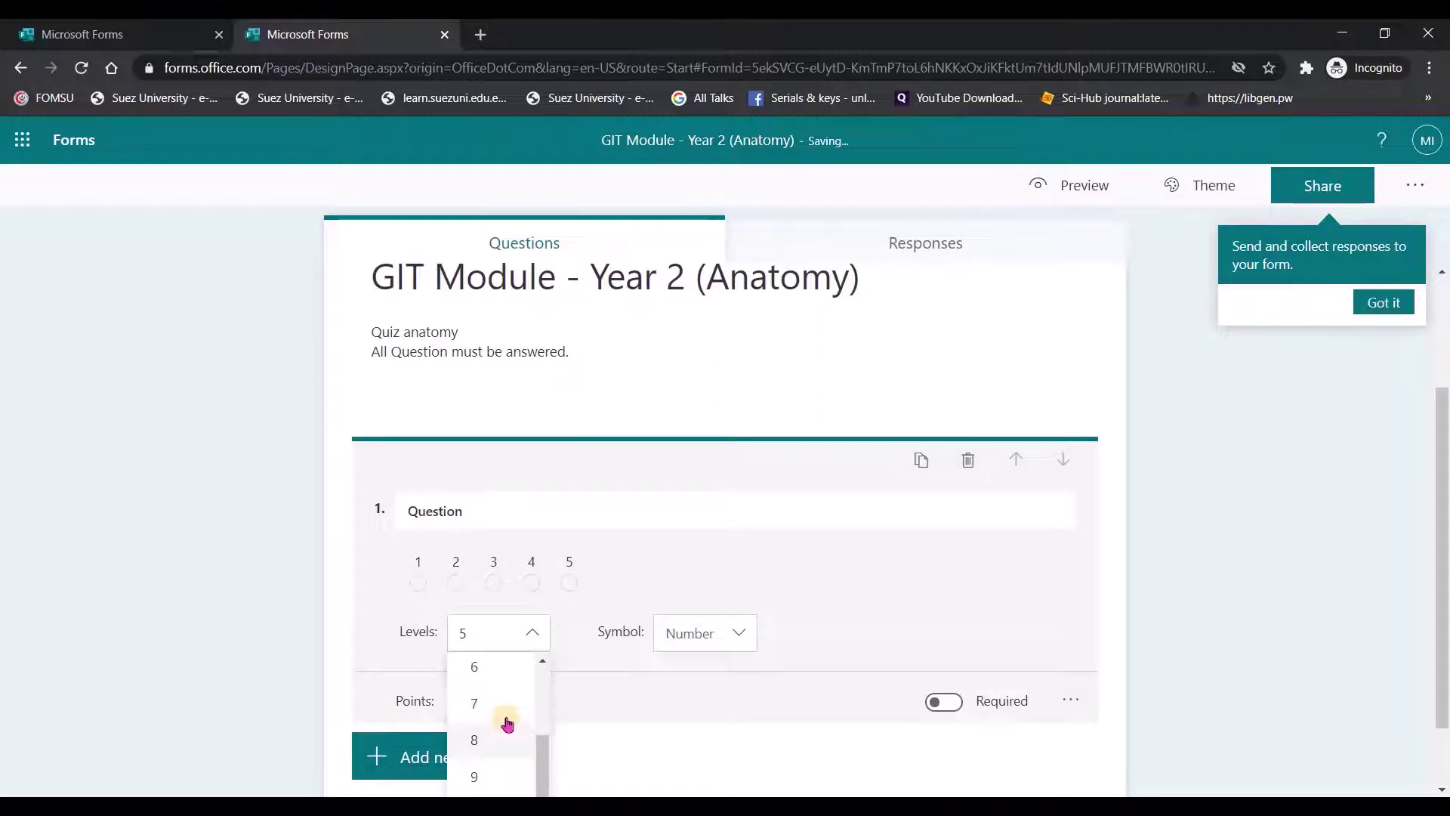
{"action": "scroll", "coordinate": [501, 748], "scroll_direction": "up", "scroll_amount": 1}
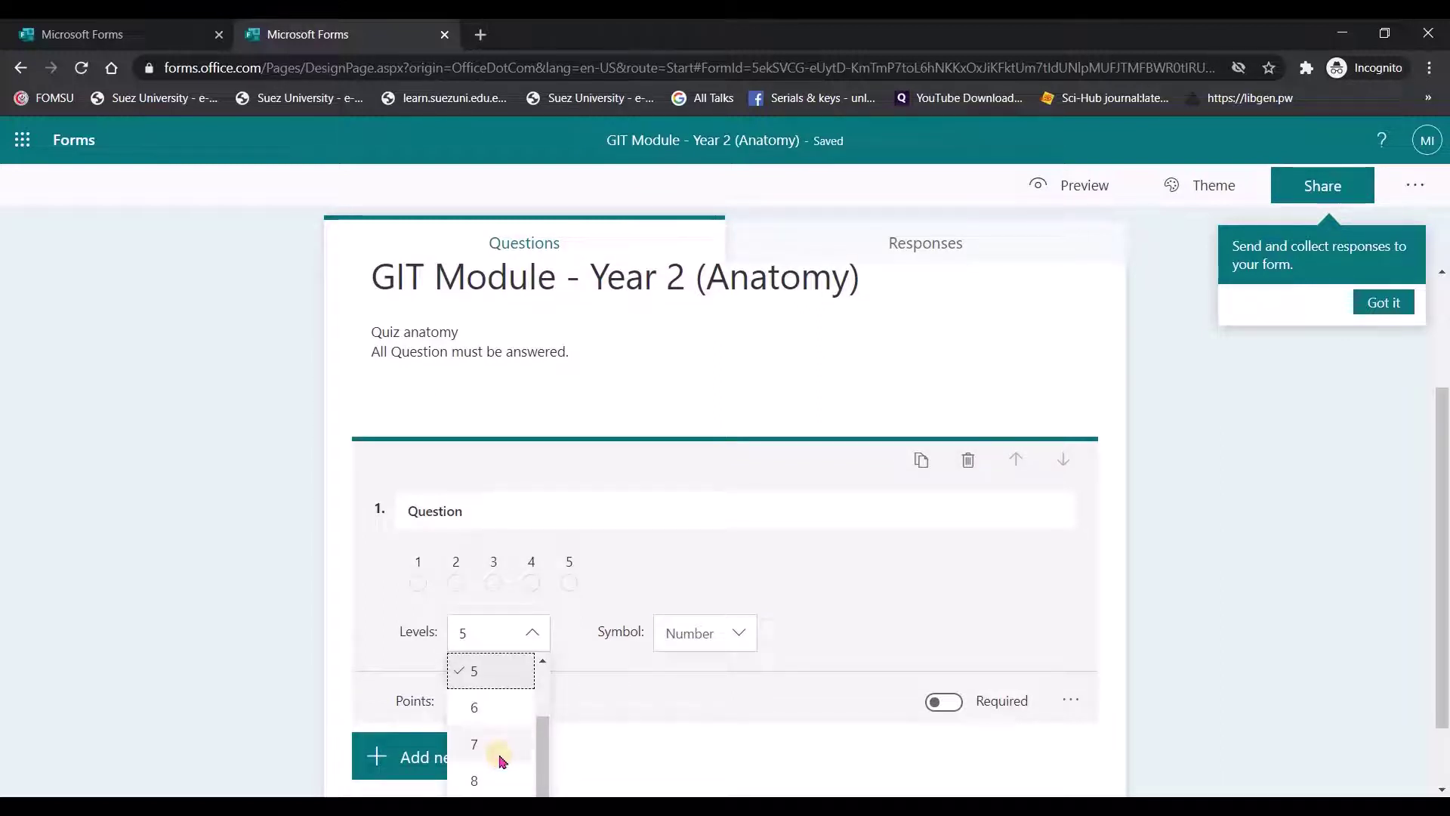
{"action": "scroll", "coordinate": [504, 717], "scroll_direction": "down", "scroll_amount": 3}
{"action": "left_click", "coordinate": [696, 548]}
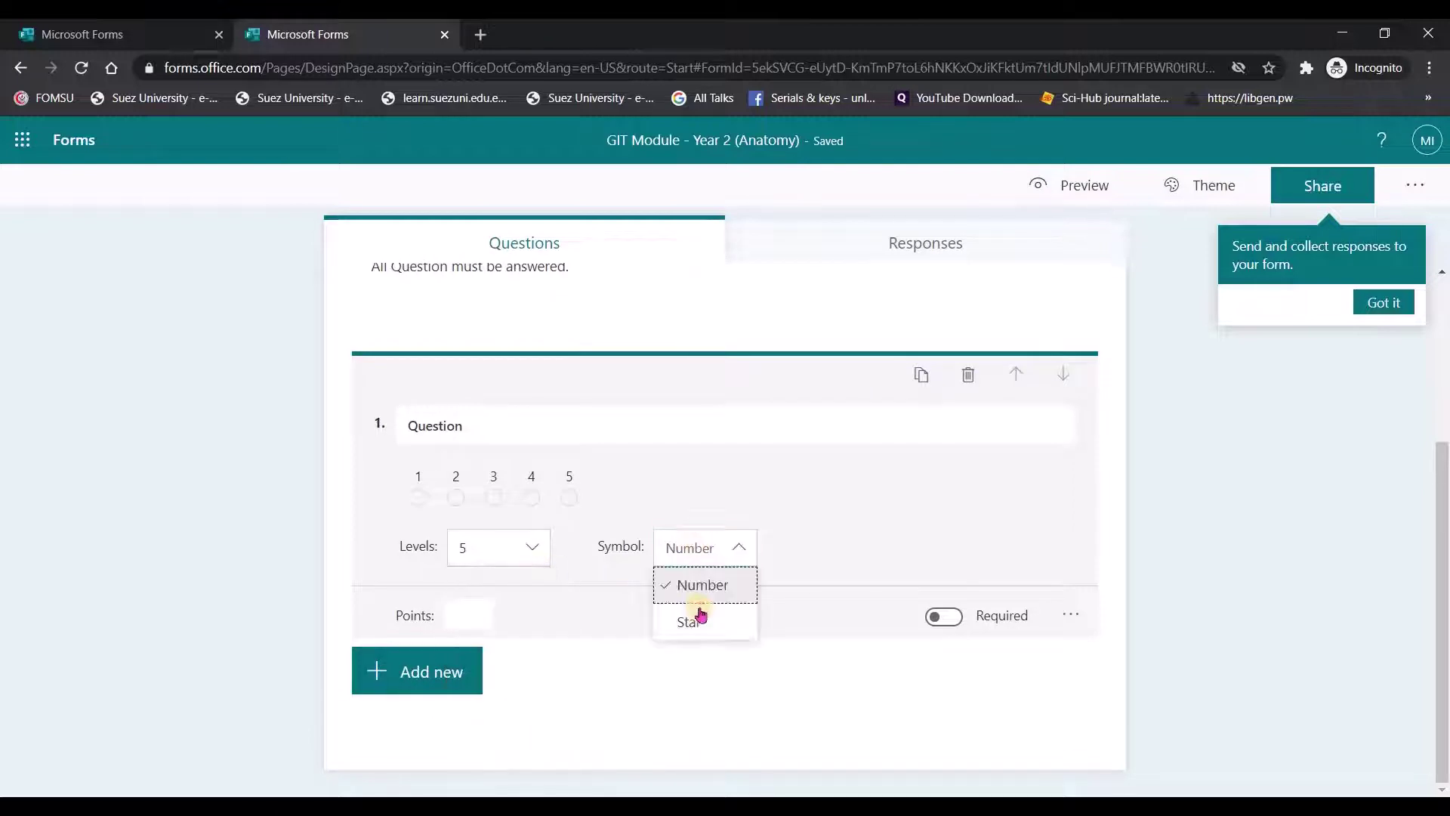
{"action": "left_click", "coordinate": [696, 618]}
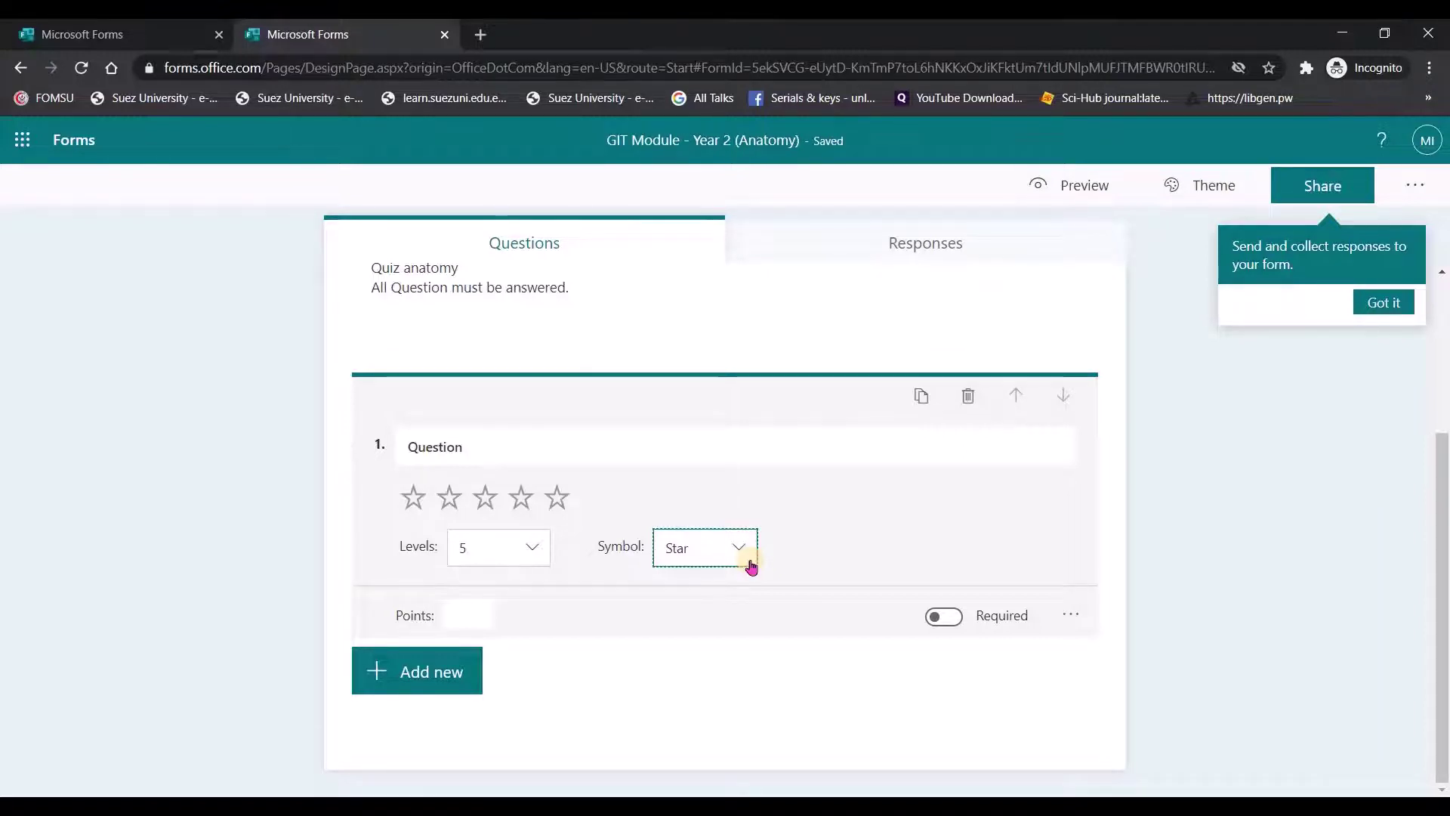
Delete the Rating question and bring up the additional question types that can be added to the quiz.
{"action": "left_click", "coordinate": [967, 396]}
{"action": "left_click", "coordinate": [451, 539]}
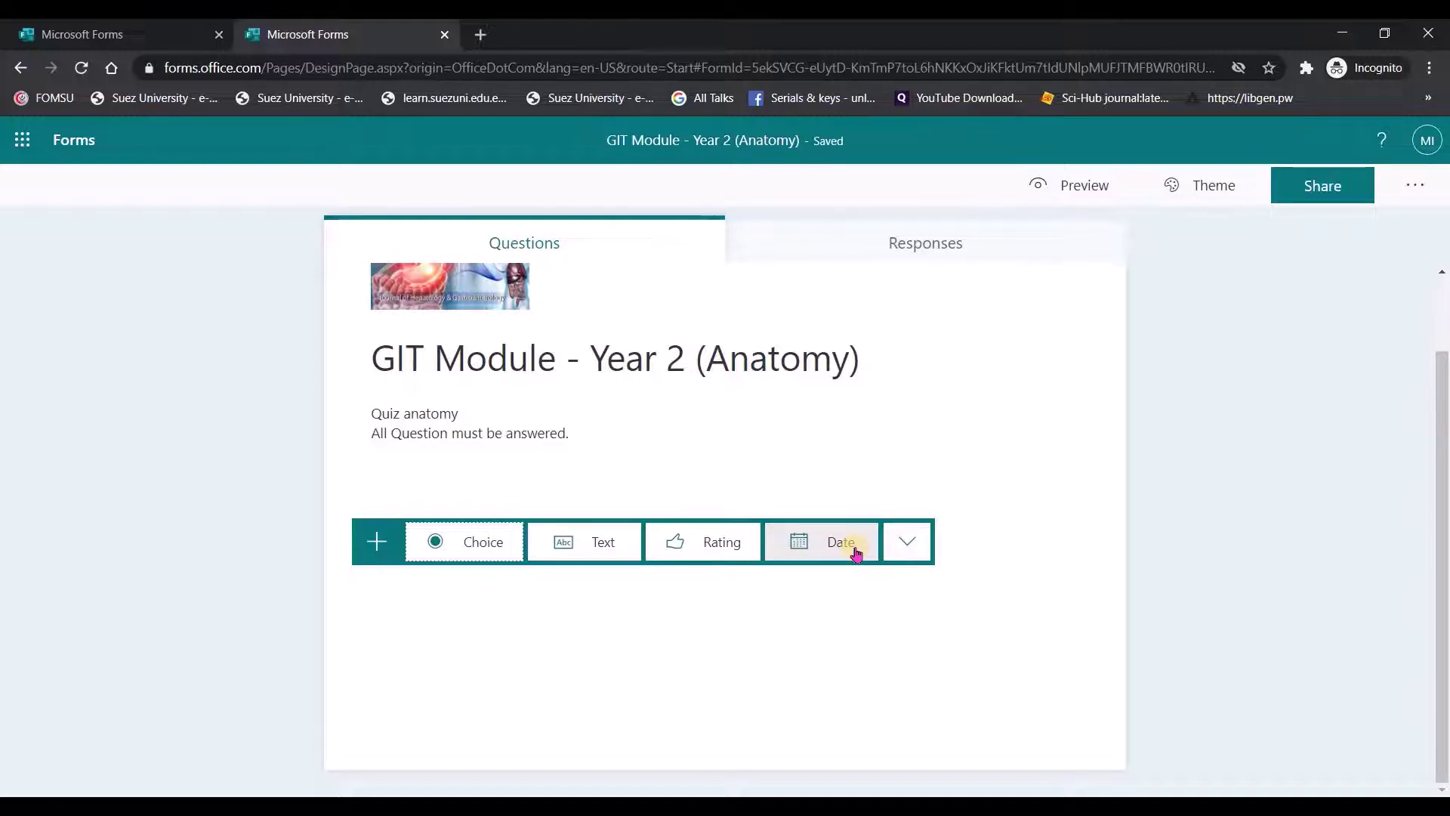
{"action": "left_click", "coordinate": [906, 551]}
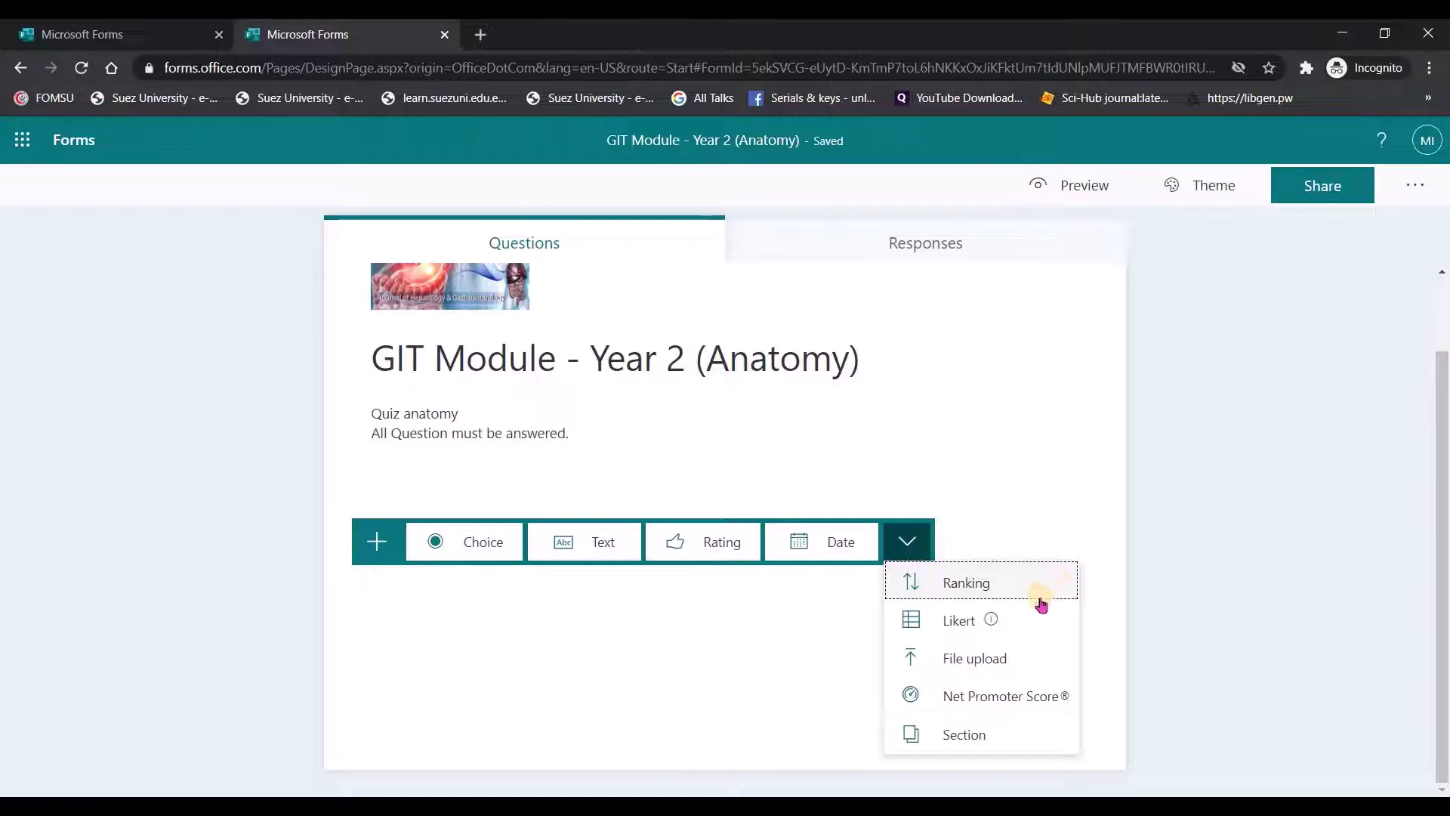
{"action": "mouse_move", "coordinate": [1037, 620]}
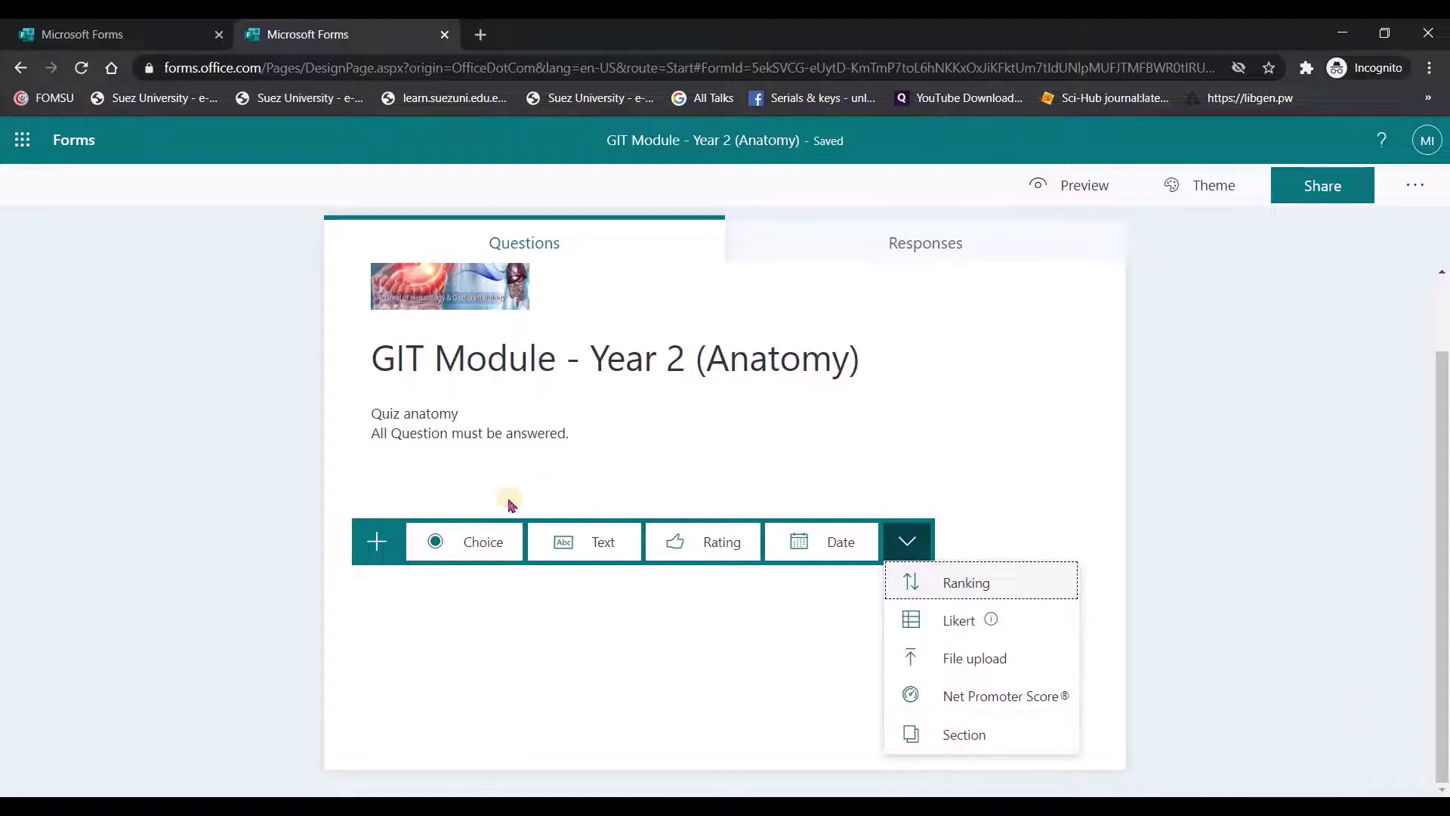
Add a Choice question with the question text "Question No 1".
{"action": "left_click", "coordinate": [470, 530]}
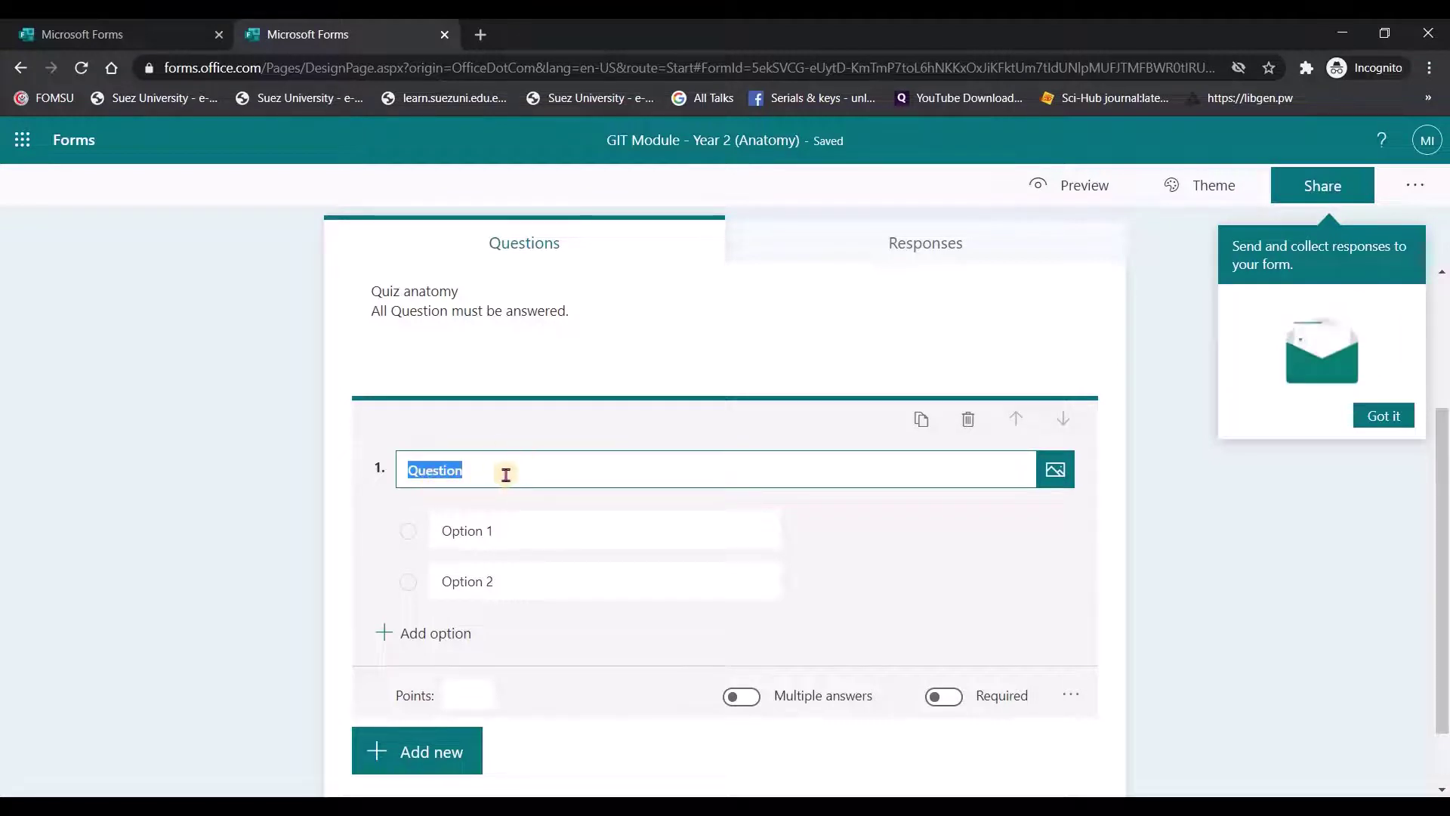
{"action": "left_click", "coordinate": [507, 473]}
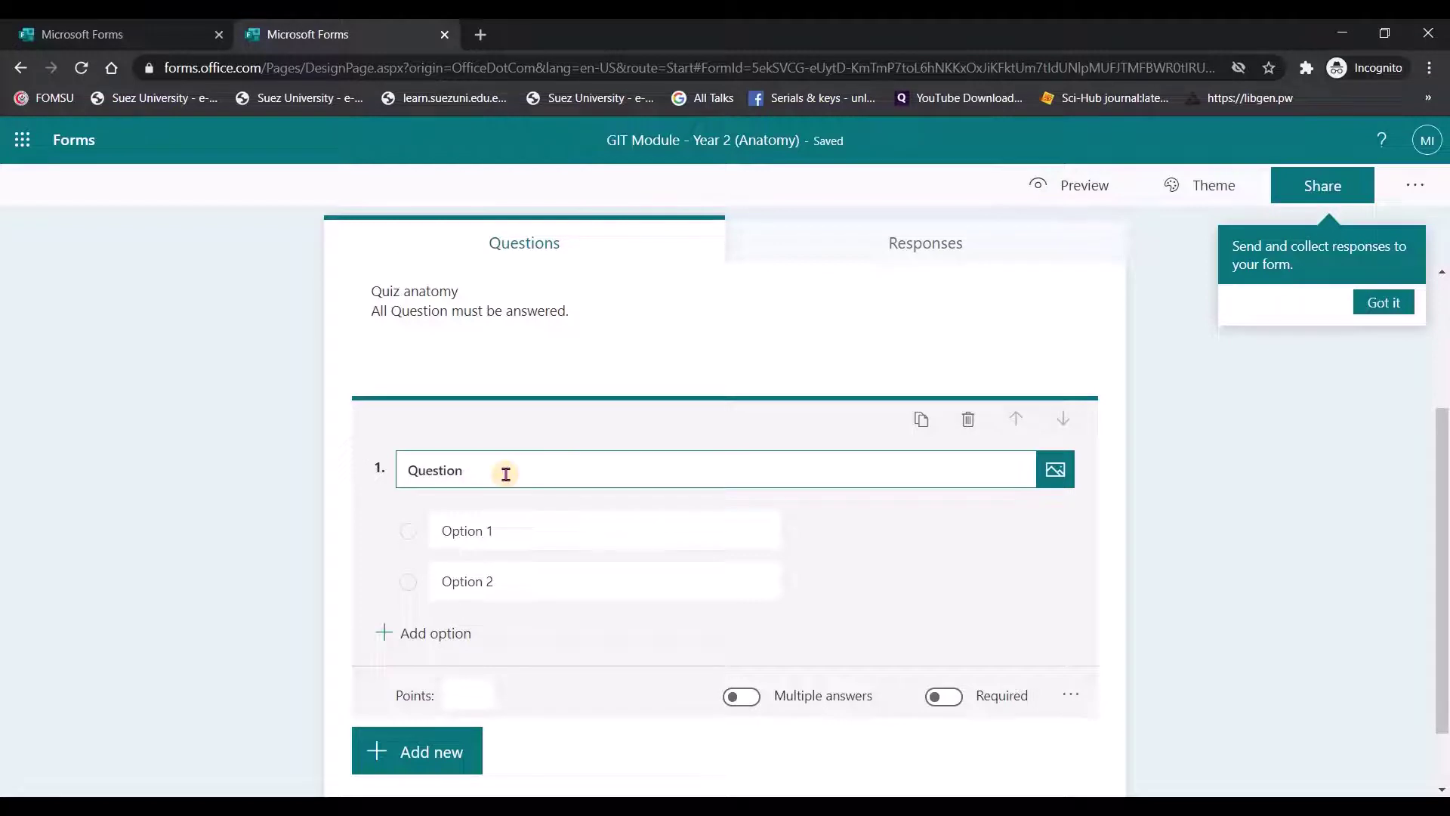
{"action": "type", "text": "No 1"}
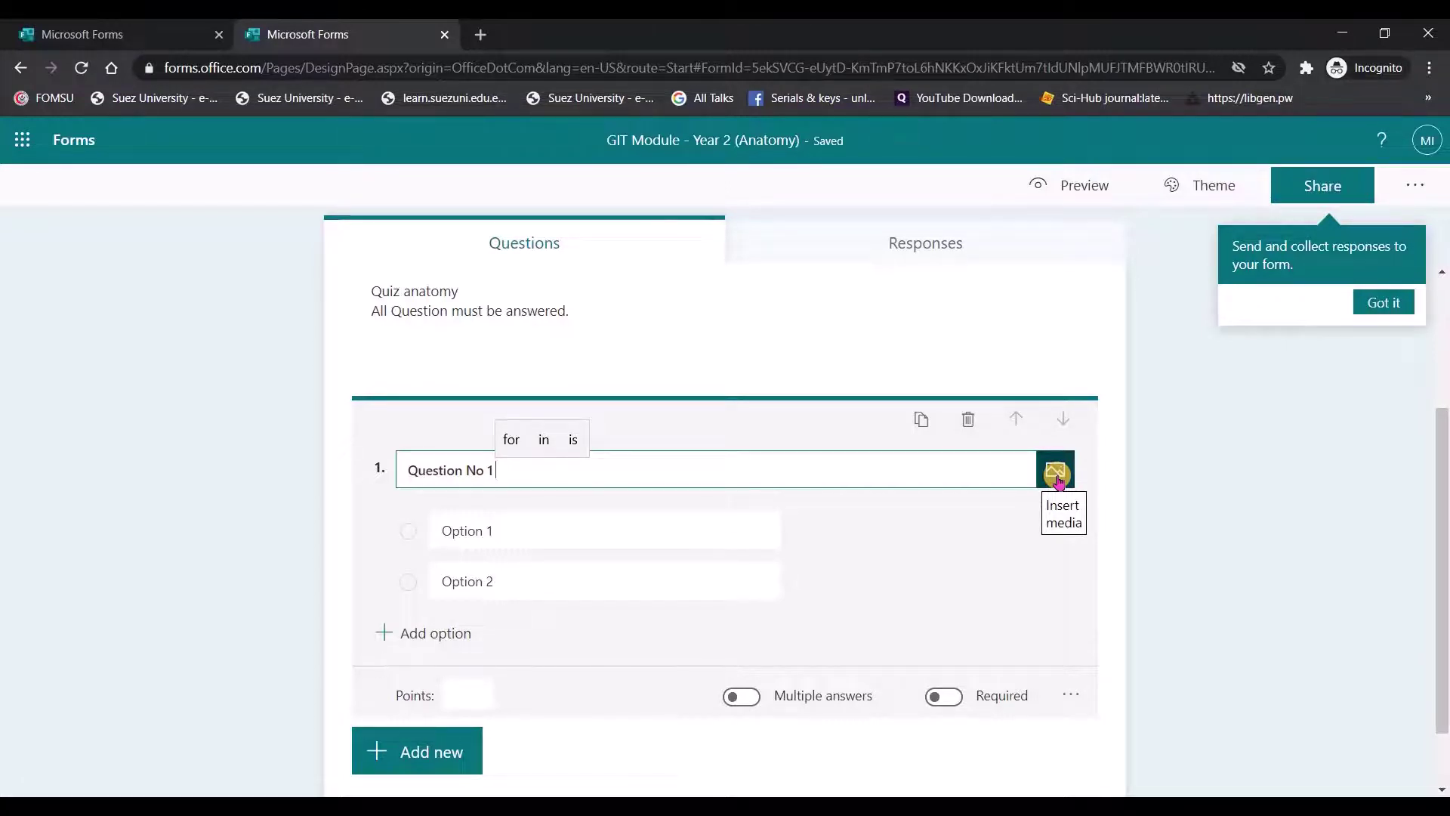
Insert the labelled digestive tract diagram from the image search results into the Choice question, and delete the whole question.
{"action": "left_click", "coordinate": [1056, 474]}
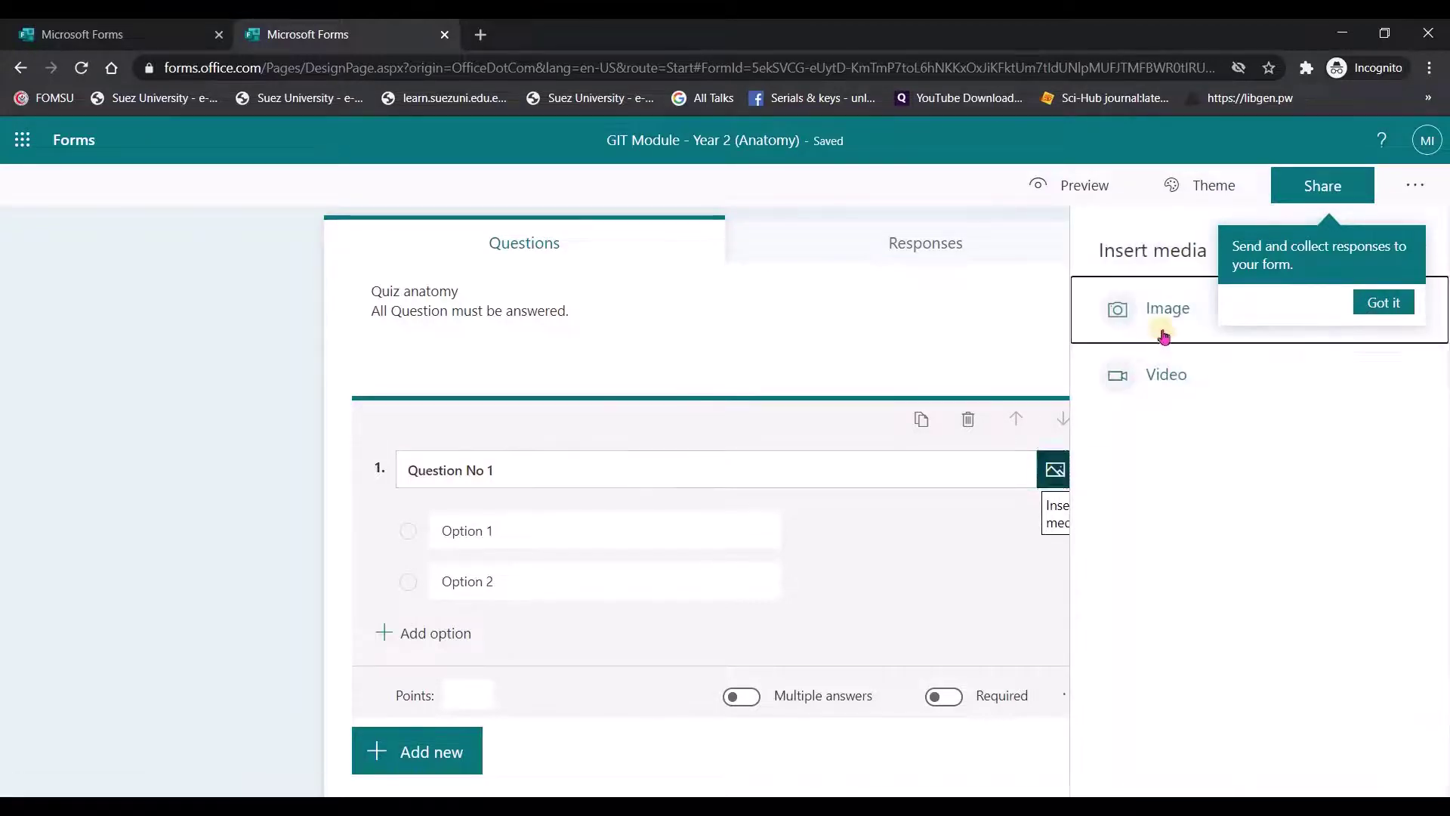
{"action": "left_click", "coordinate": [1167, 321]}
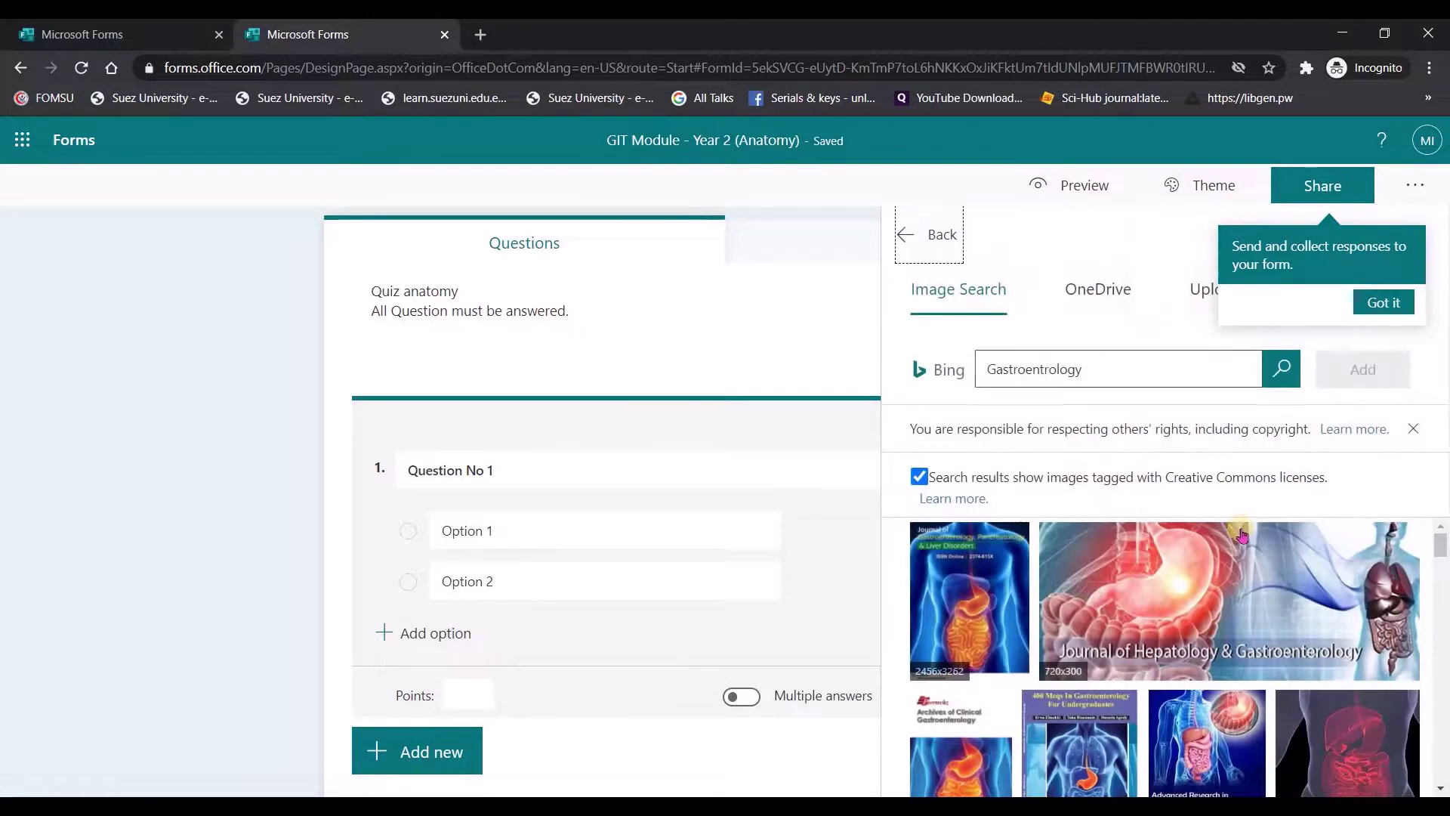
{"action": "scroll", "coordinate": [1192, 579], "scroll_direction": "down", "scroll_amount": 3}
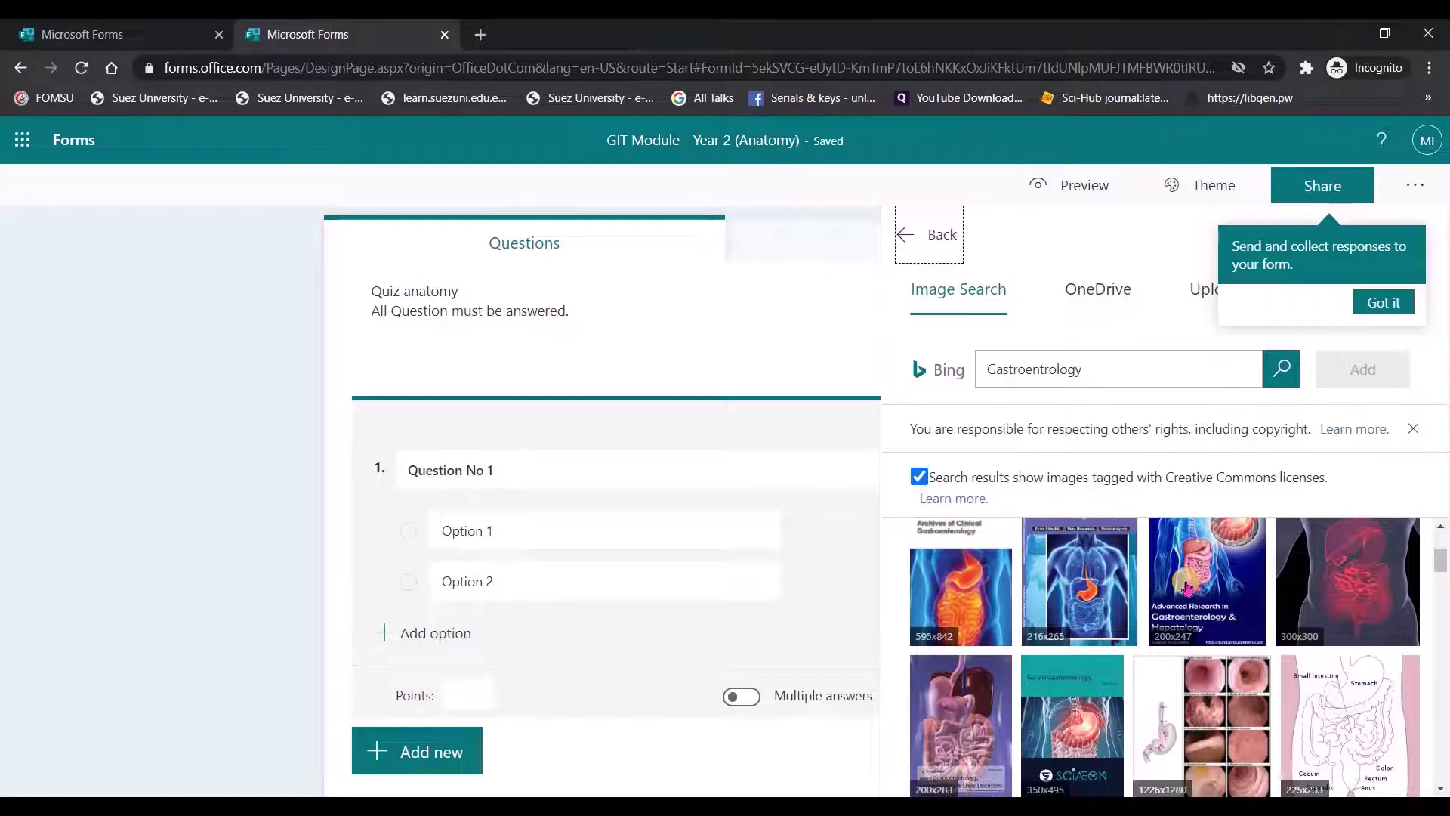
{"action": "scroll", "coordinate": [1292, 642], "scroll_direction": "down", "scroll_amount": 2}
{"action": "left_click", "coordinate": [1350, 647]}
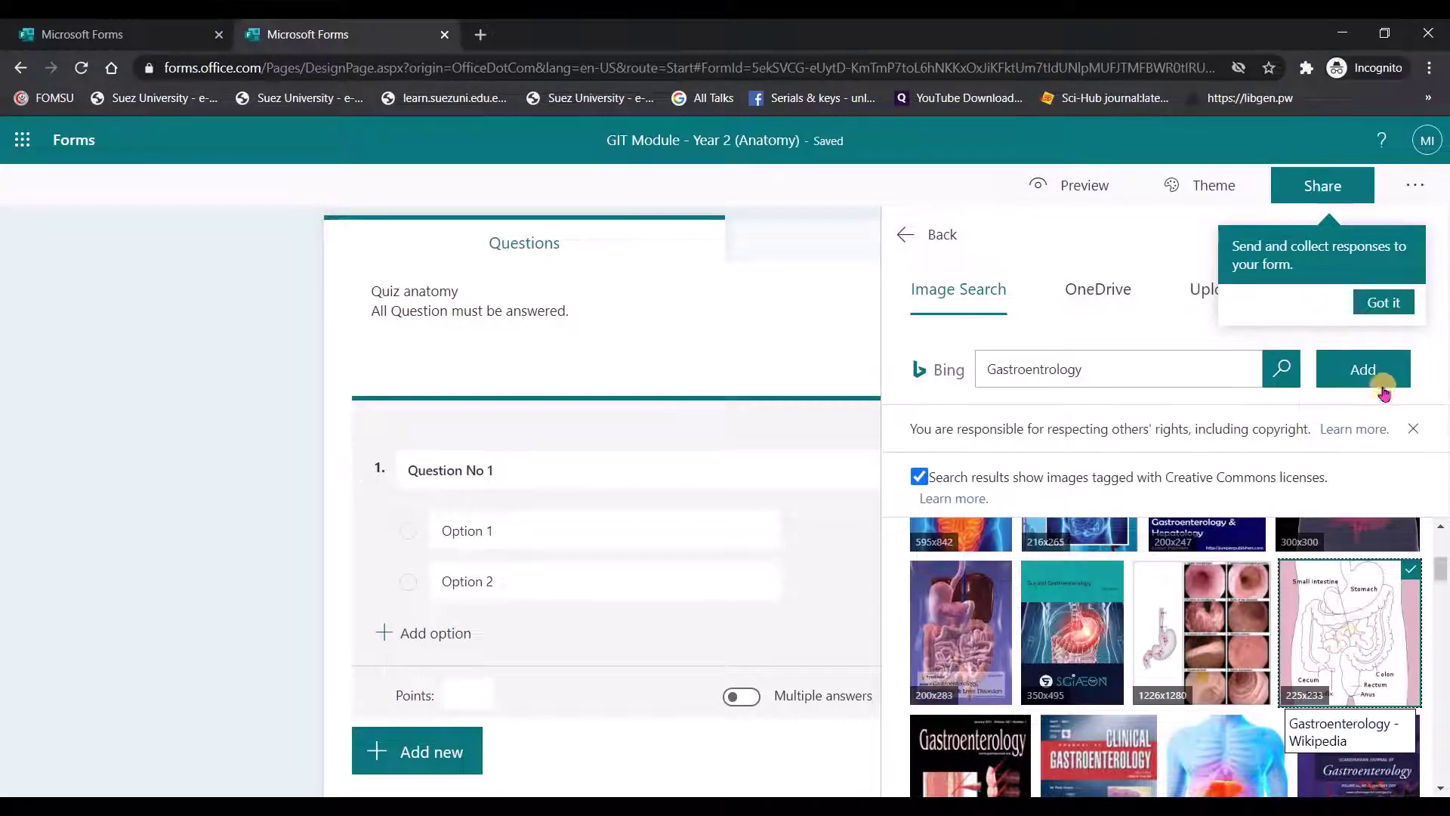
{"action": "left_click", "coordinate": [1363, 369]}
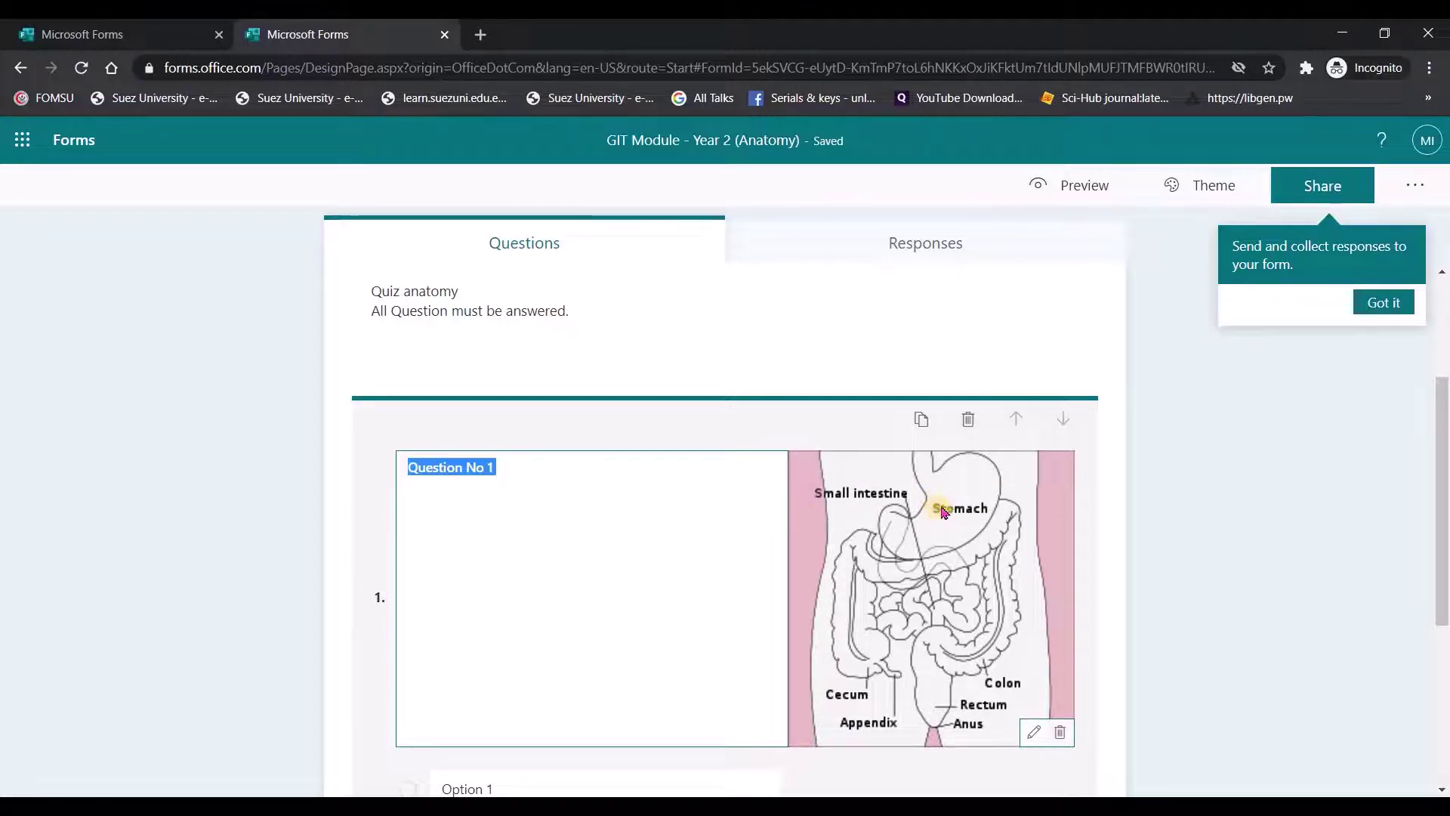
{"action": "left_click", "coordinate": [969, 420]}
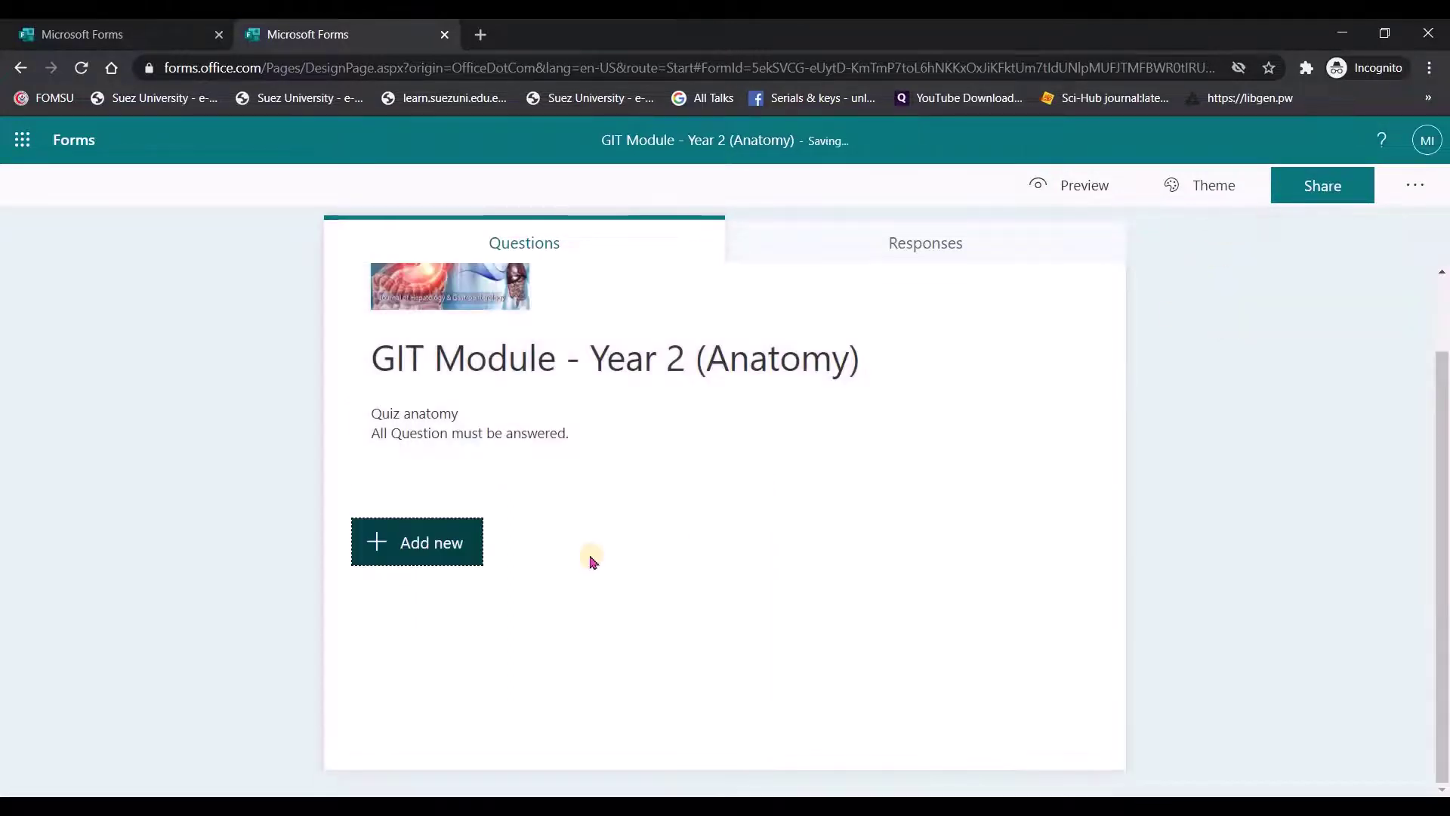
Add a new Choice question and insert the multicoloured digestive tract illustration from the "Gastroentrology" image search results.
{"action": "left_click", "coordinate": [436, 553]}
{"action": "left_click", "coordinate": [437, 553]}
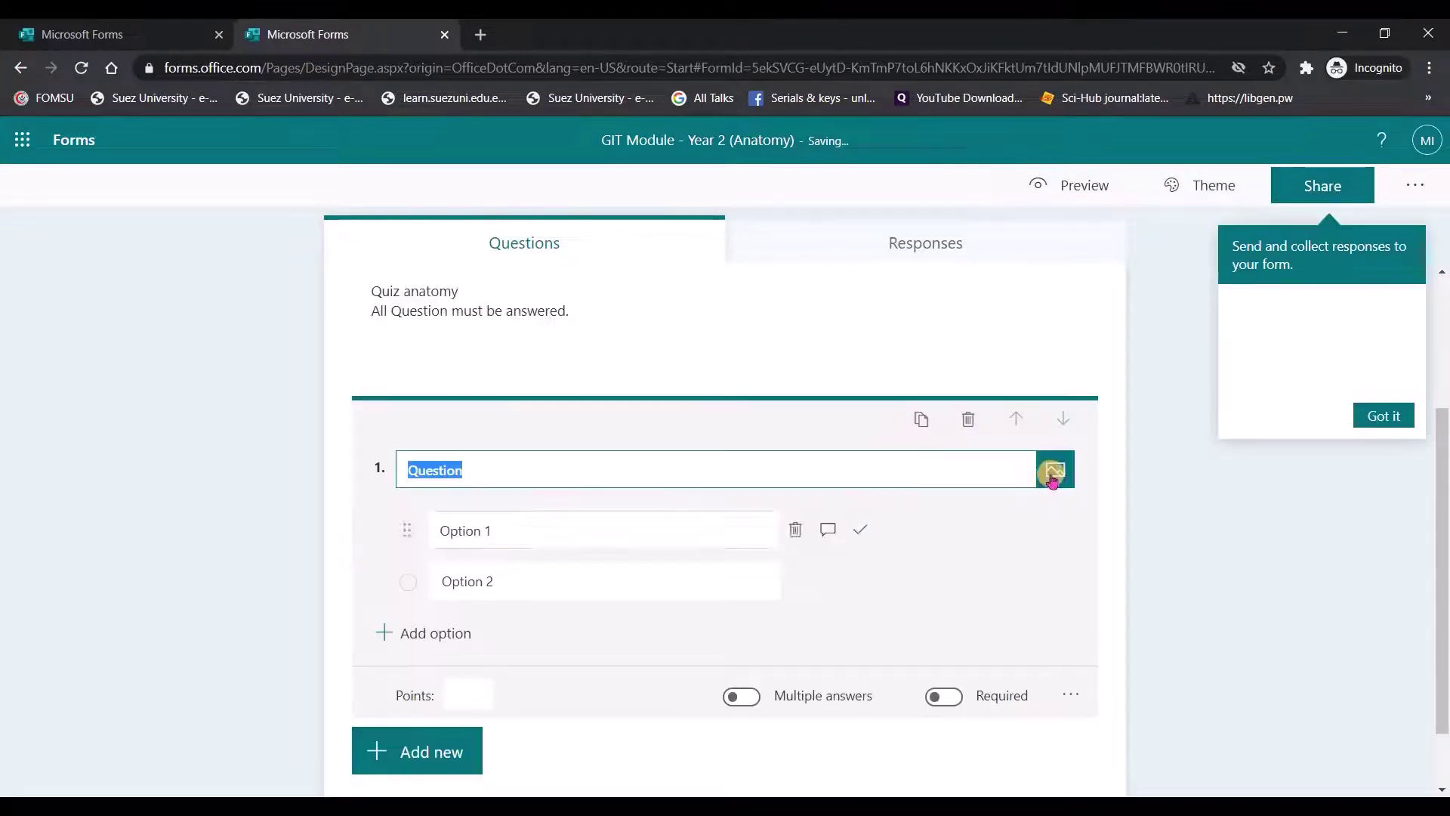
{"action": "left_click", "coordinate": [1205, 308]}
{"action": "left_click", "coordinate": [1118, 305]}
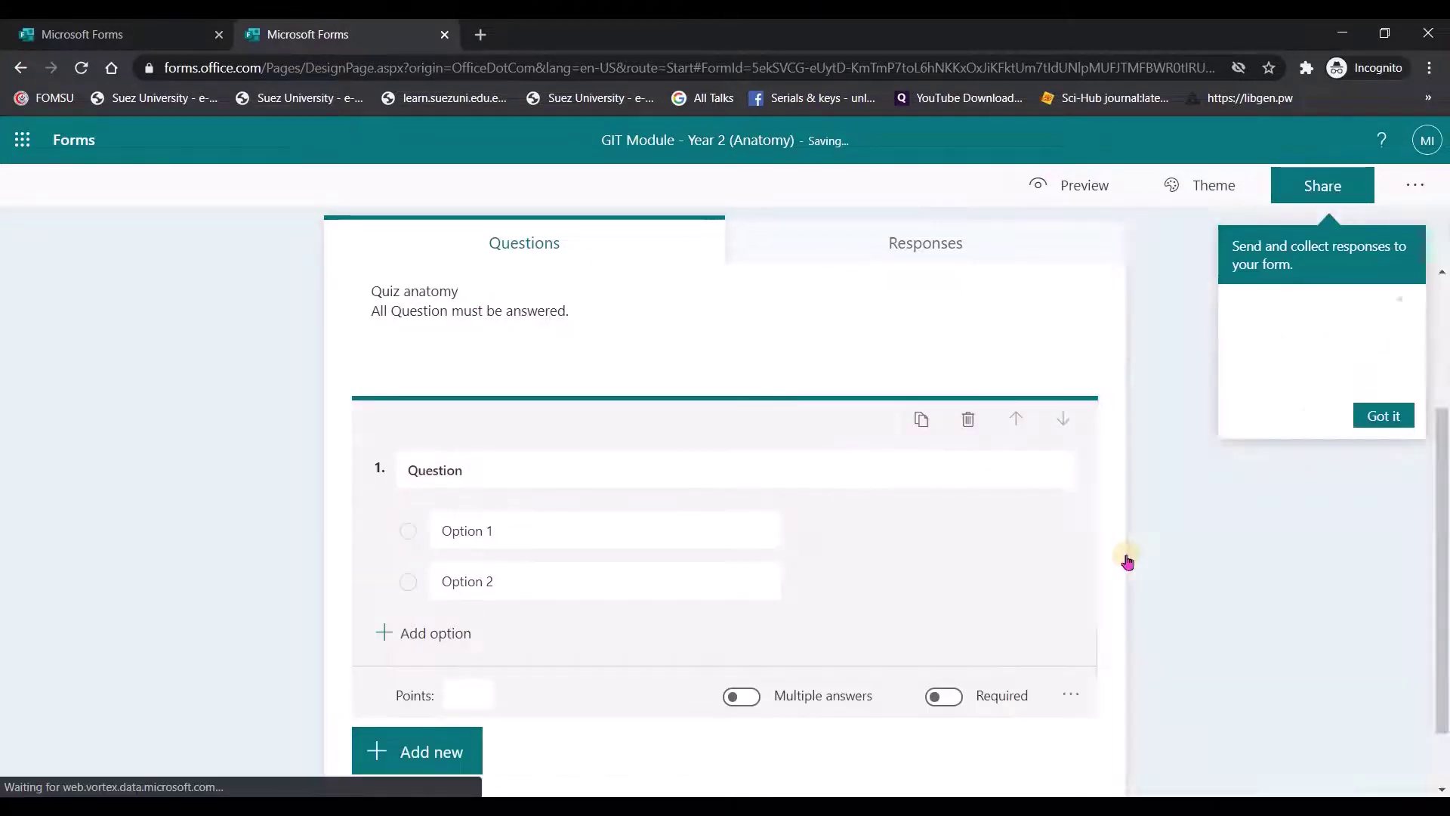
{"action": "scroll", "coordinate": [1260, 623], "scroll_direction": "down", "scroll_amount": 1}
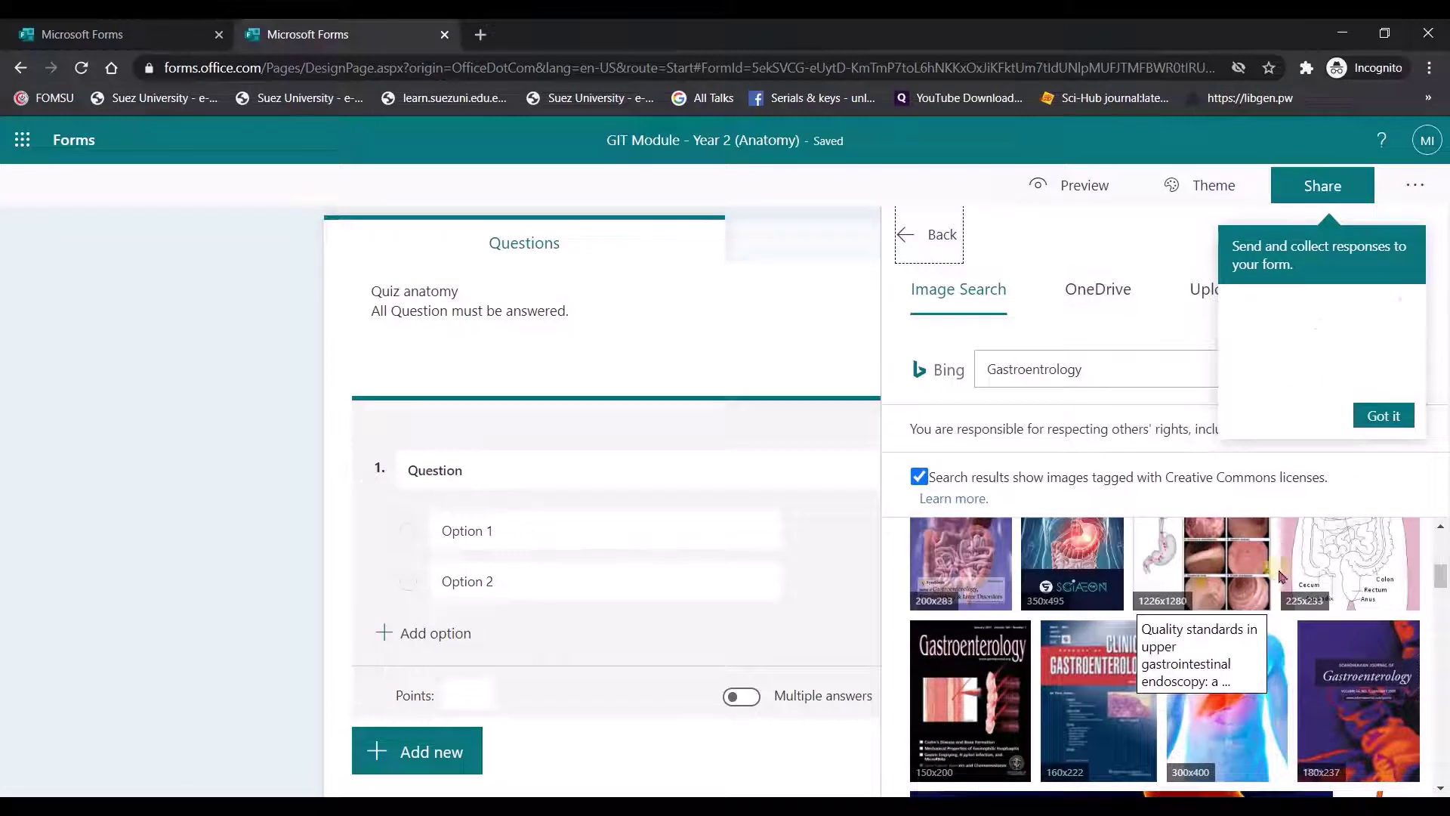
{"action": "scroll", "coordinate": [1354, 682], "scroll_direction": "down", "scroll_amount": 5}
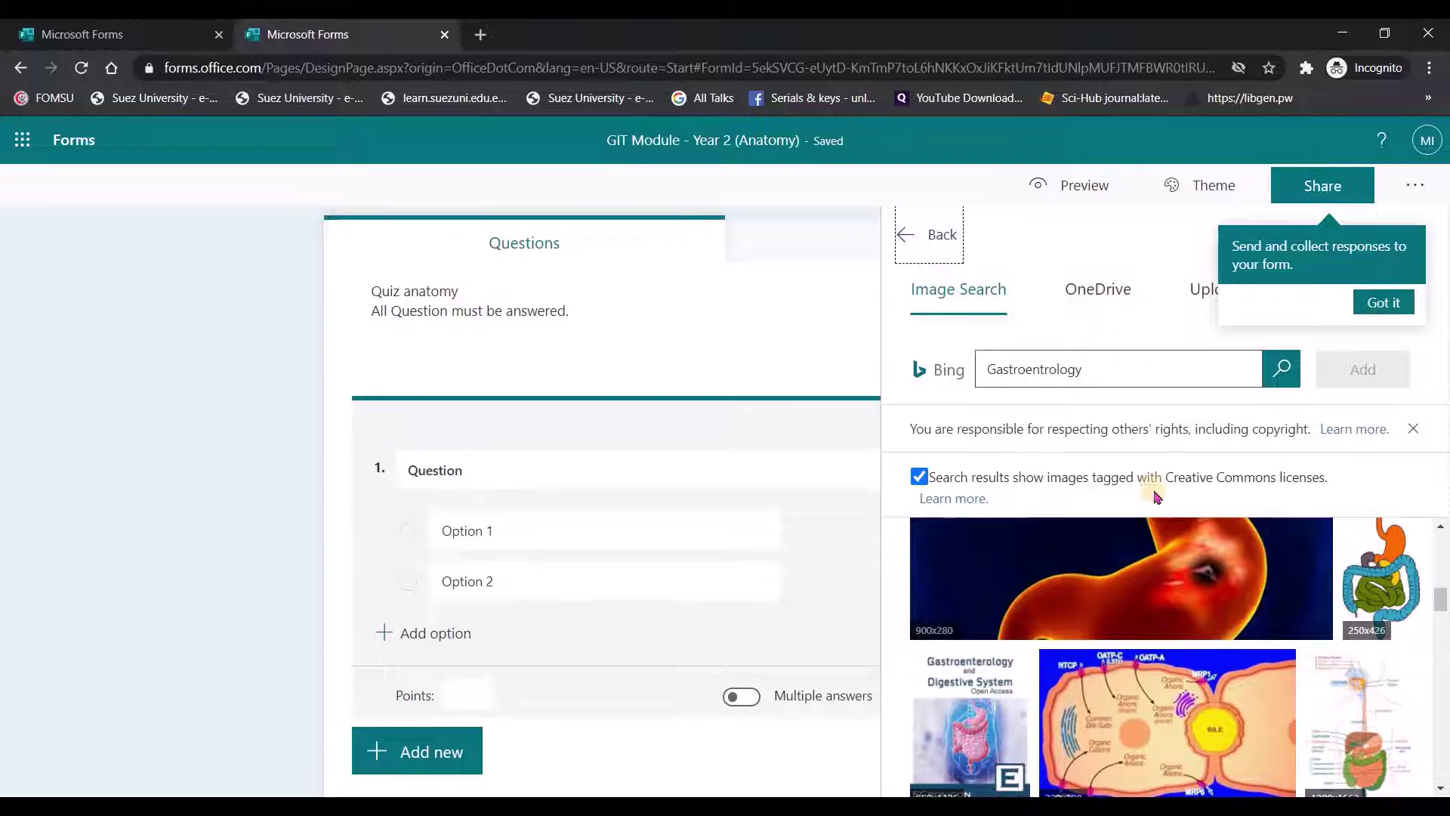
{"action": "scroll", "coordinate": [1202, 663], "scroll_direction": "down", "scroll_amount": 3}
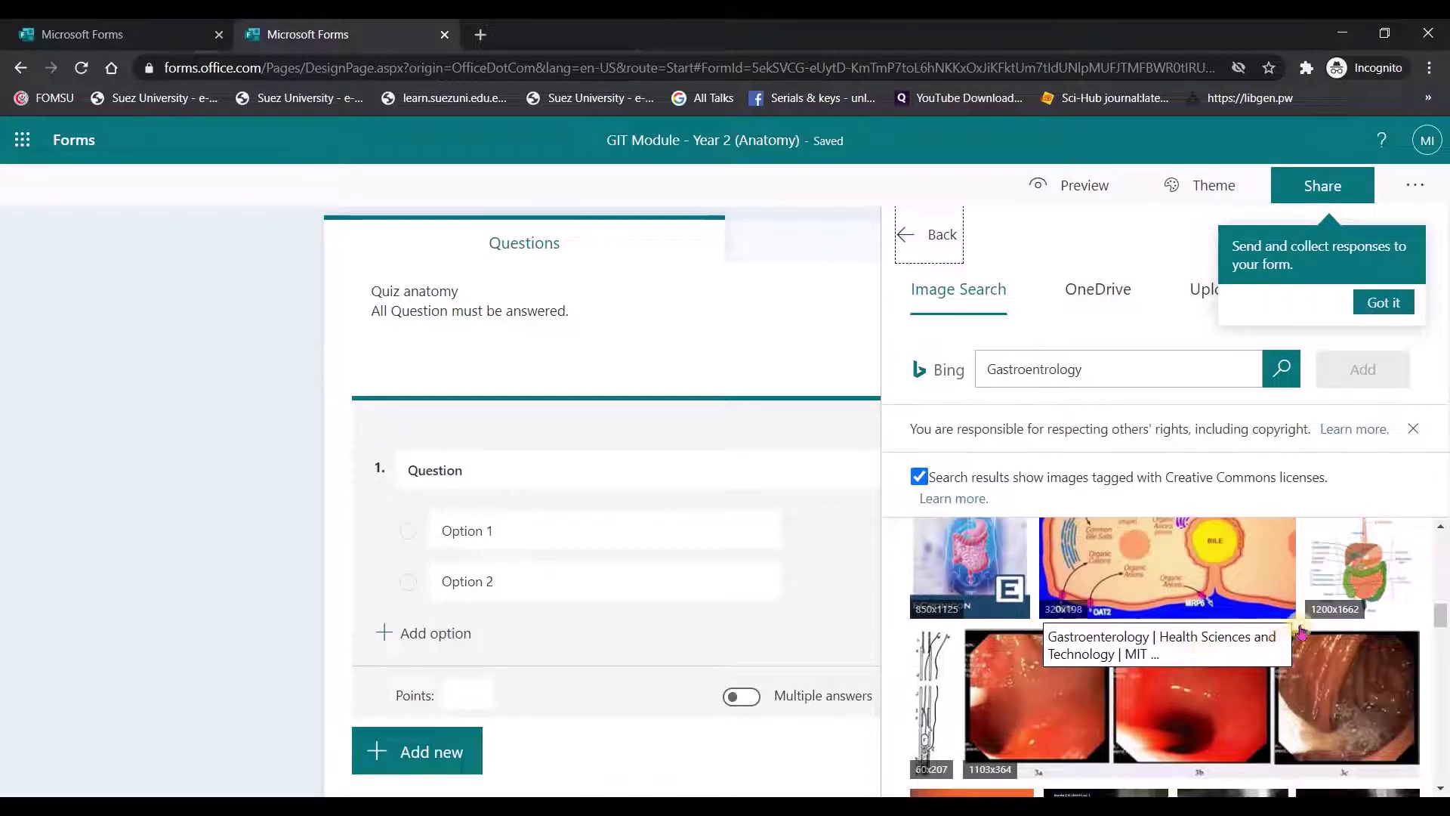
{"action": "scroll", "coordinate": [1247, 642], "scroll_direction": "up", "scroll_amount": 3}
{"action": "left_click", "coordinate": [1375, 579]}
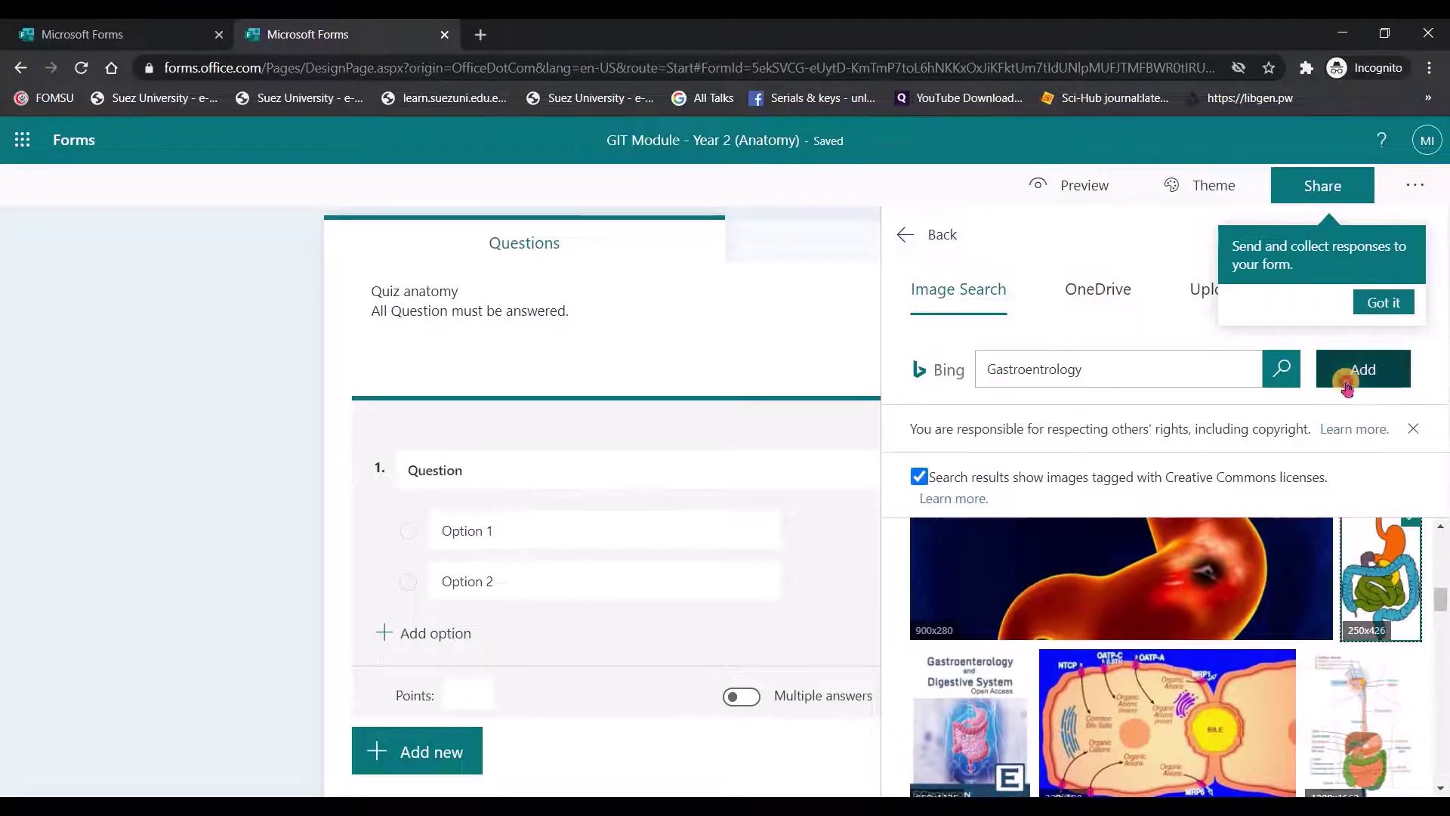
{"action": "left_click", "coordinate": [1364, 370]}
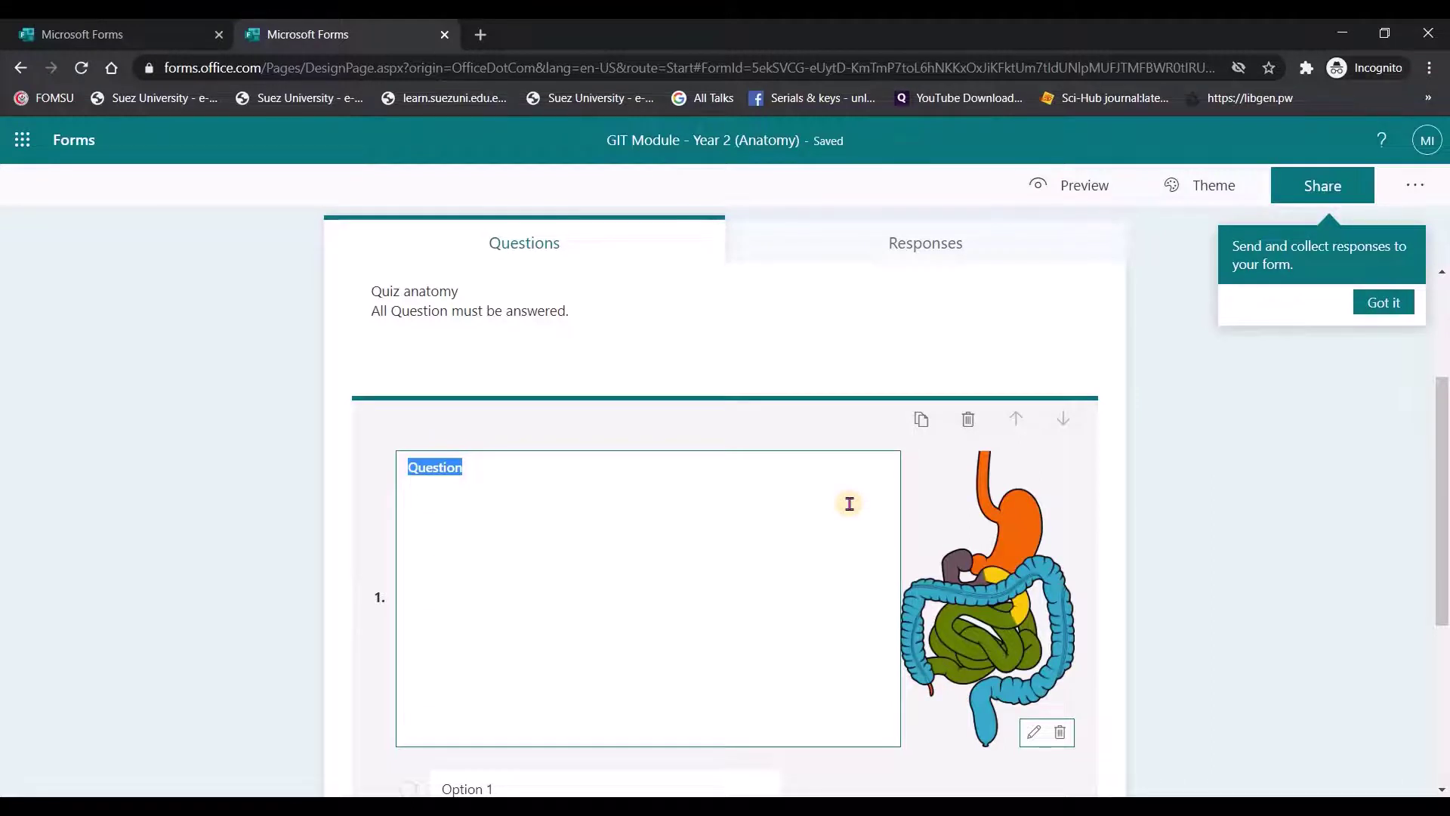
Set the Choice question's text to "choose the correct organ name with the color (Orange)?".
{"action": "type", "text": "choose "}
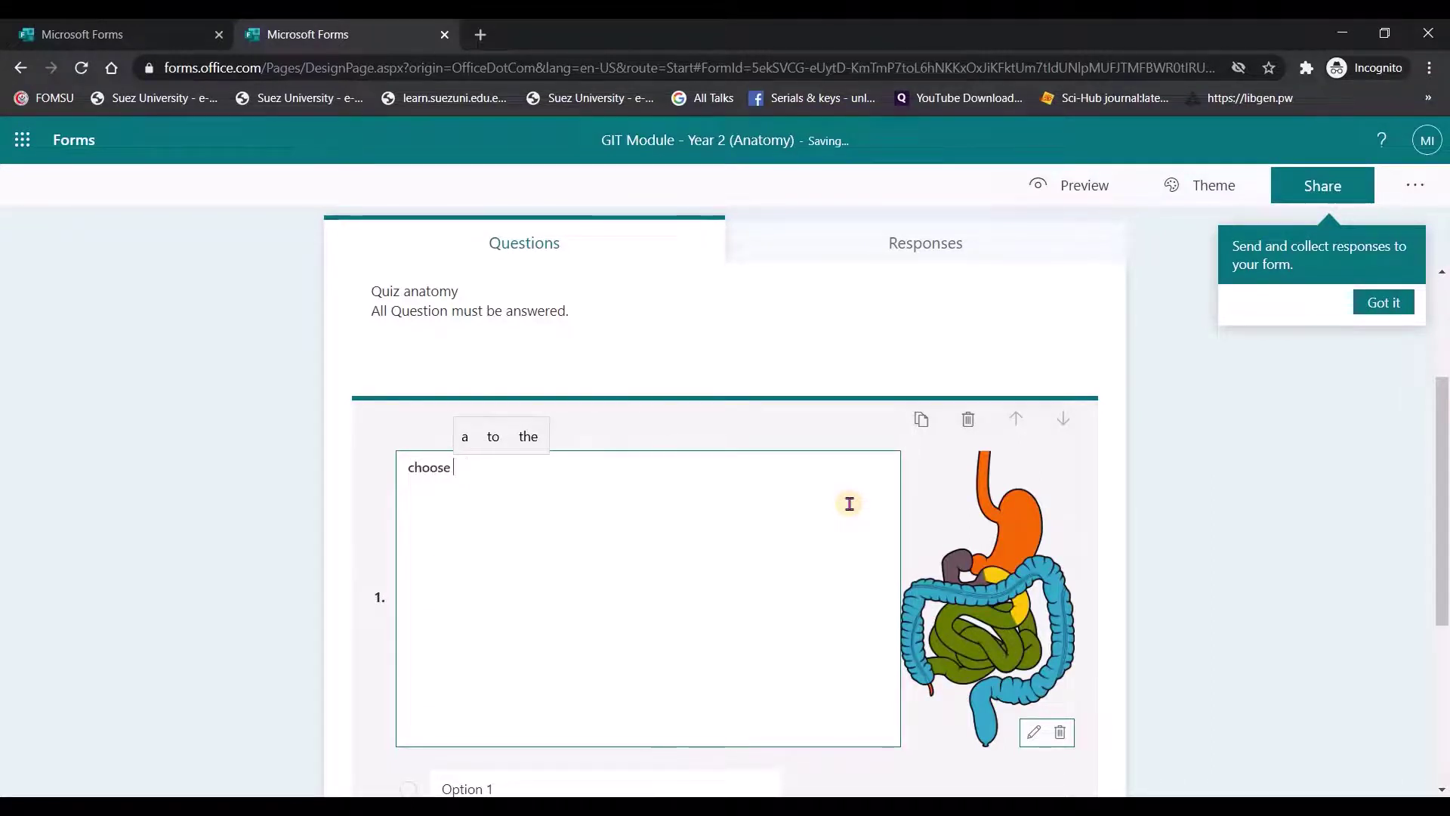
{"action": "type", "text": "the correc"}
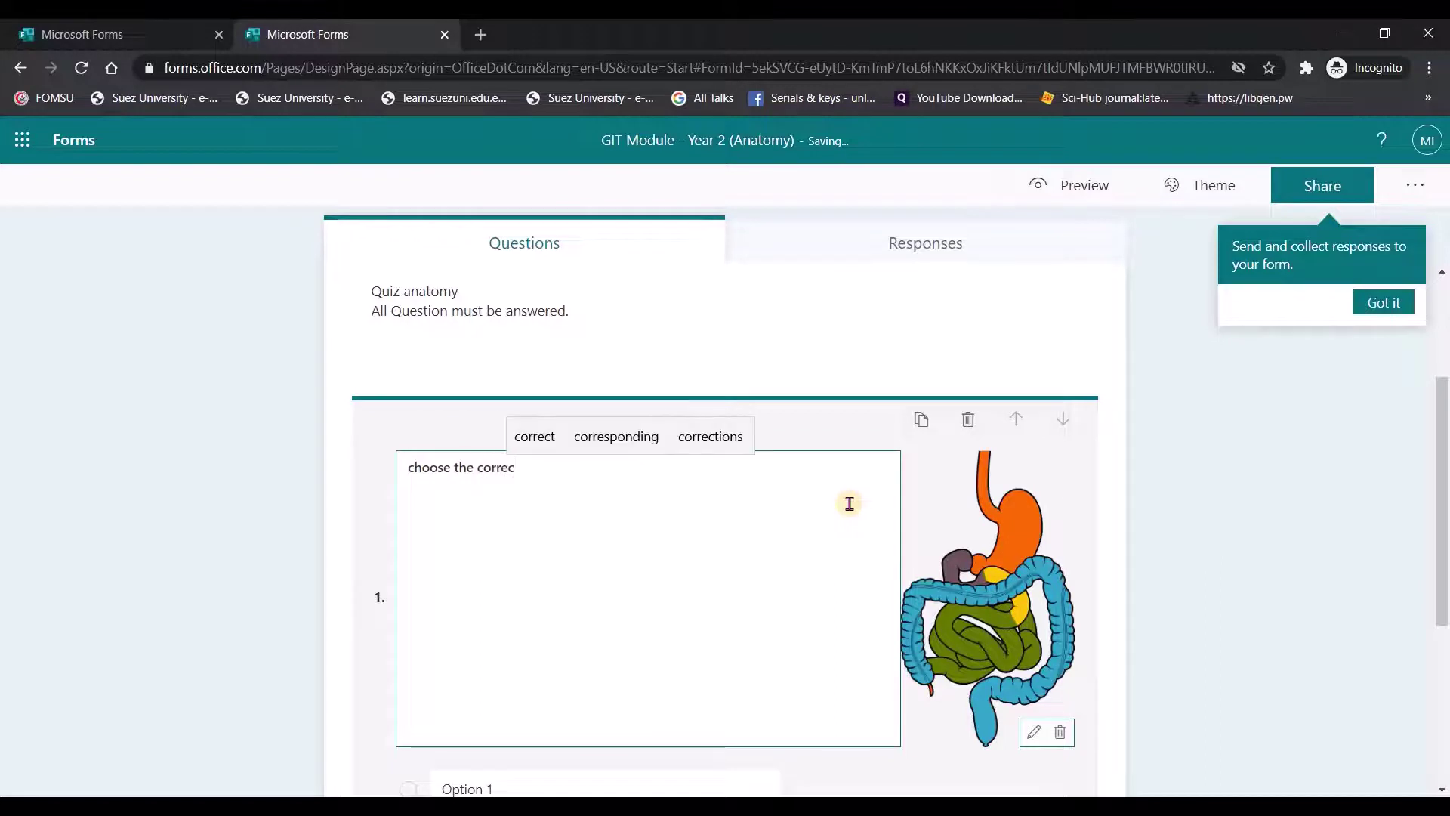
{"action": "type", "text": "t organ "}
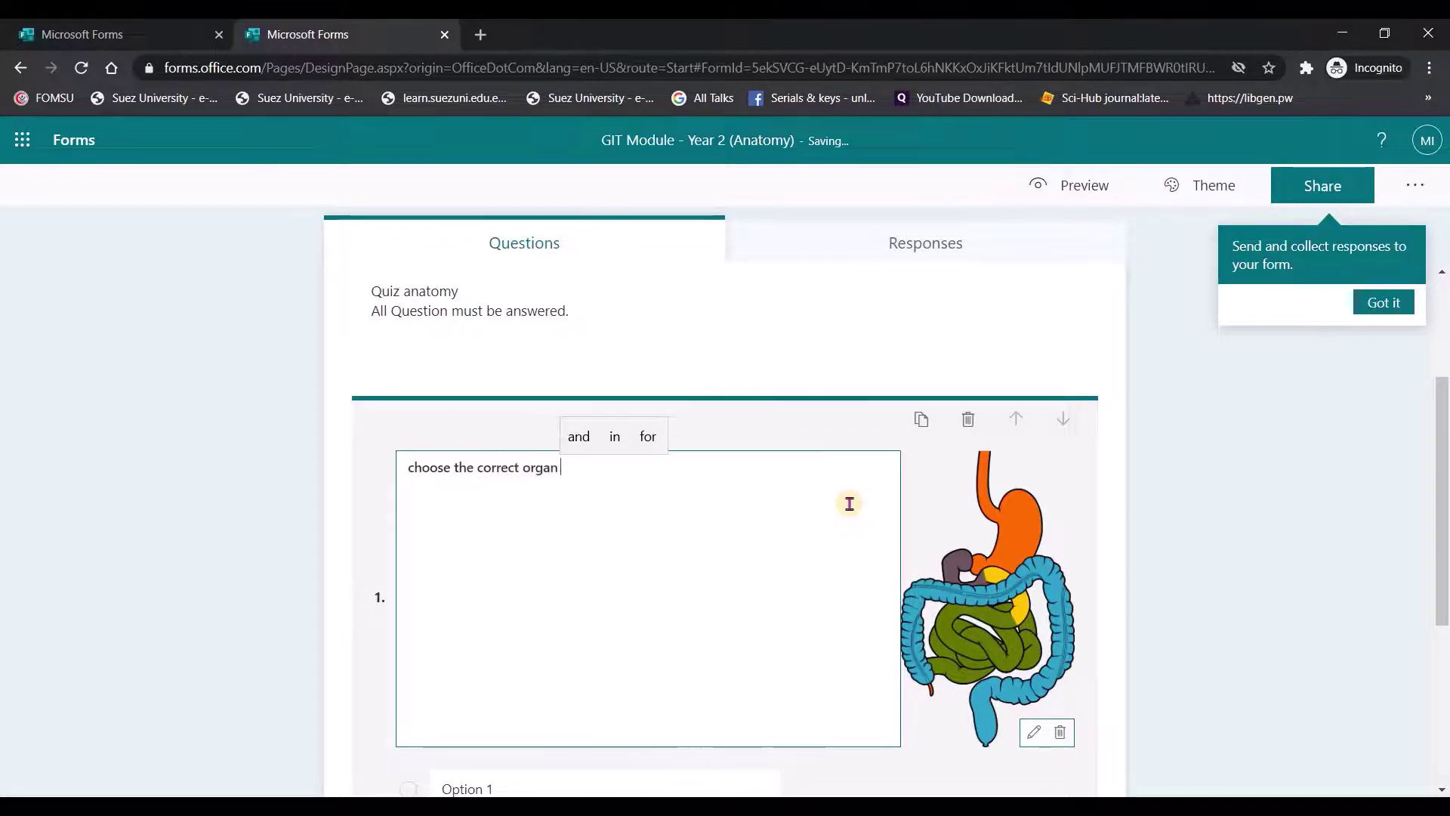
{"action": "type", "text": "name wit"}
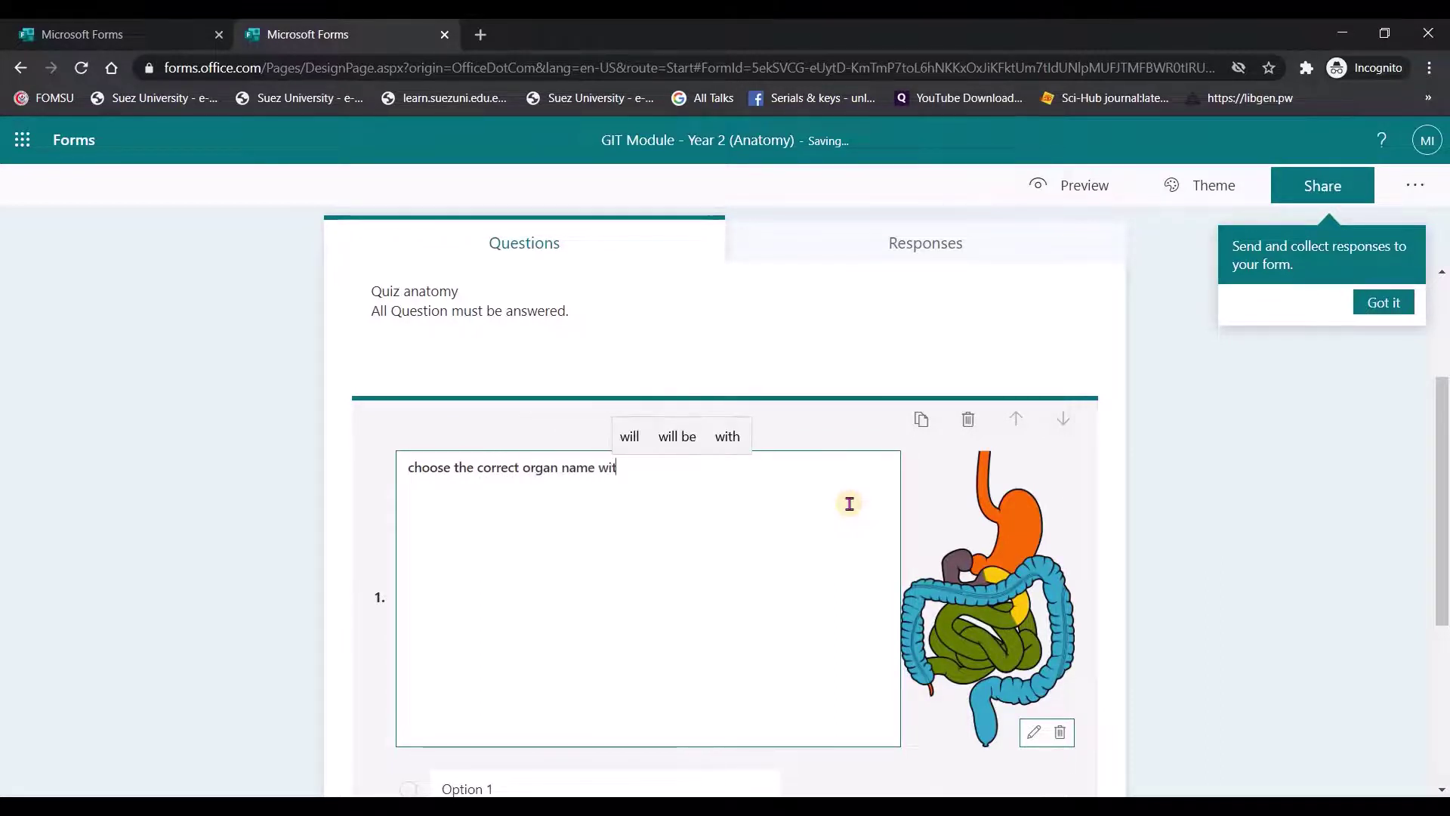
{"action": "type", "text": "h the "}
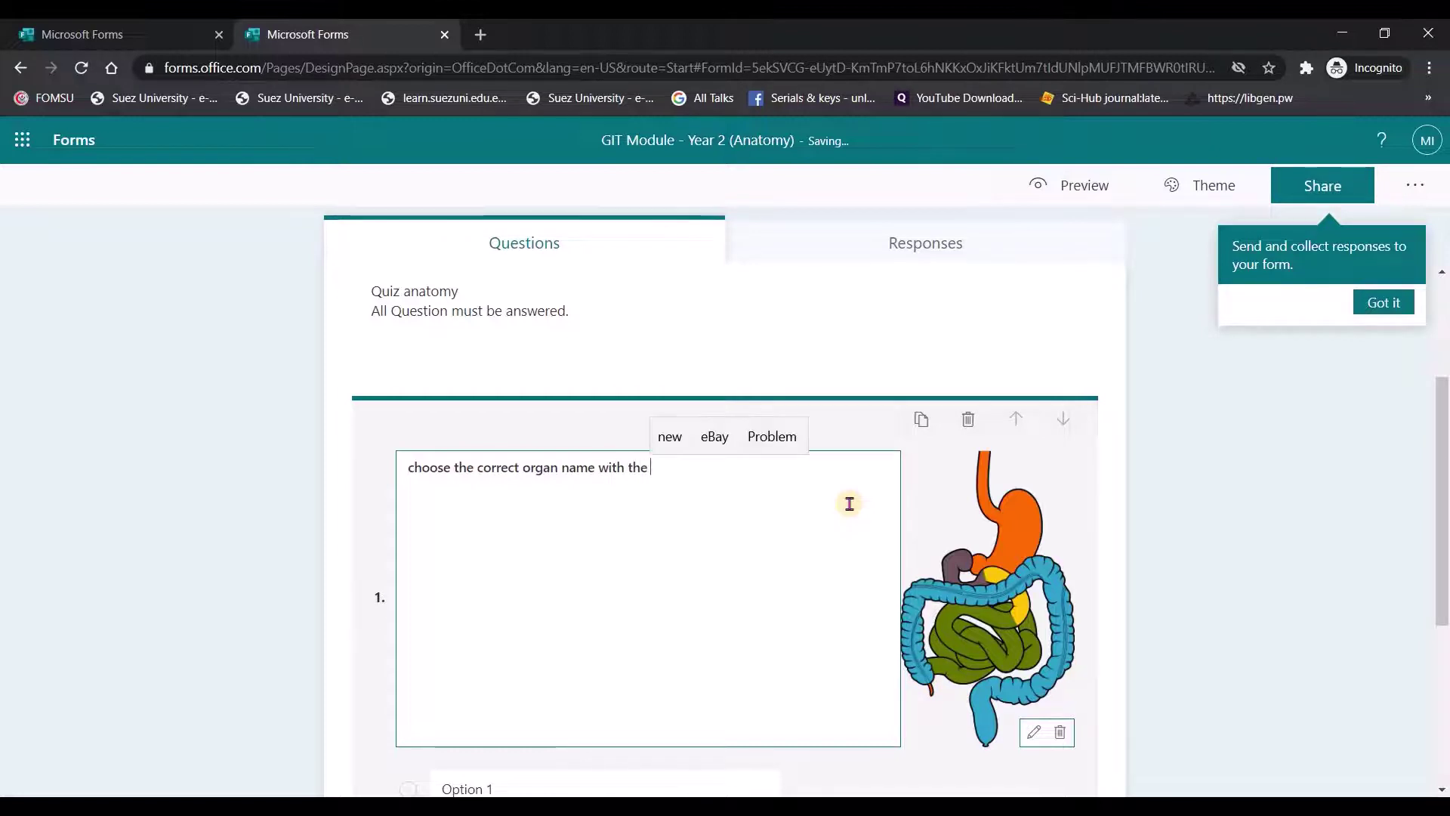
{"action": "type", "text": "color (OR"}
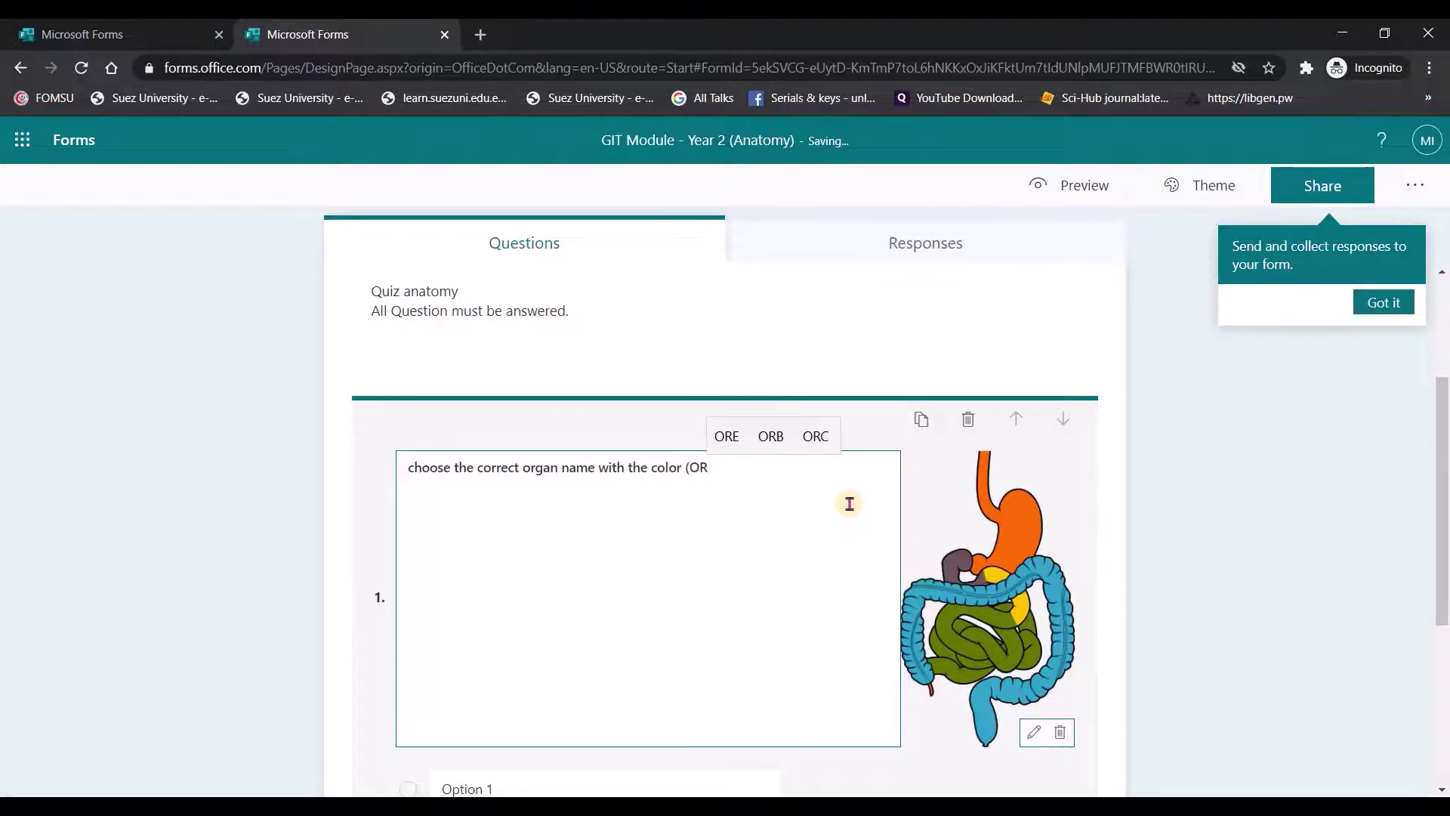
{"action": "key", "text": "BackSpace"}
{"action": "type", "text": "range)?"}
Set the first answer option to "Stomach" and mark it as the correct answer.
{"action": "scroll", "coordinate": [756, 559], "scroll_direction": "down", "scroll_amount": 3}
{"action": "left_click", "coordinate": [644, 614]}
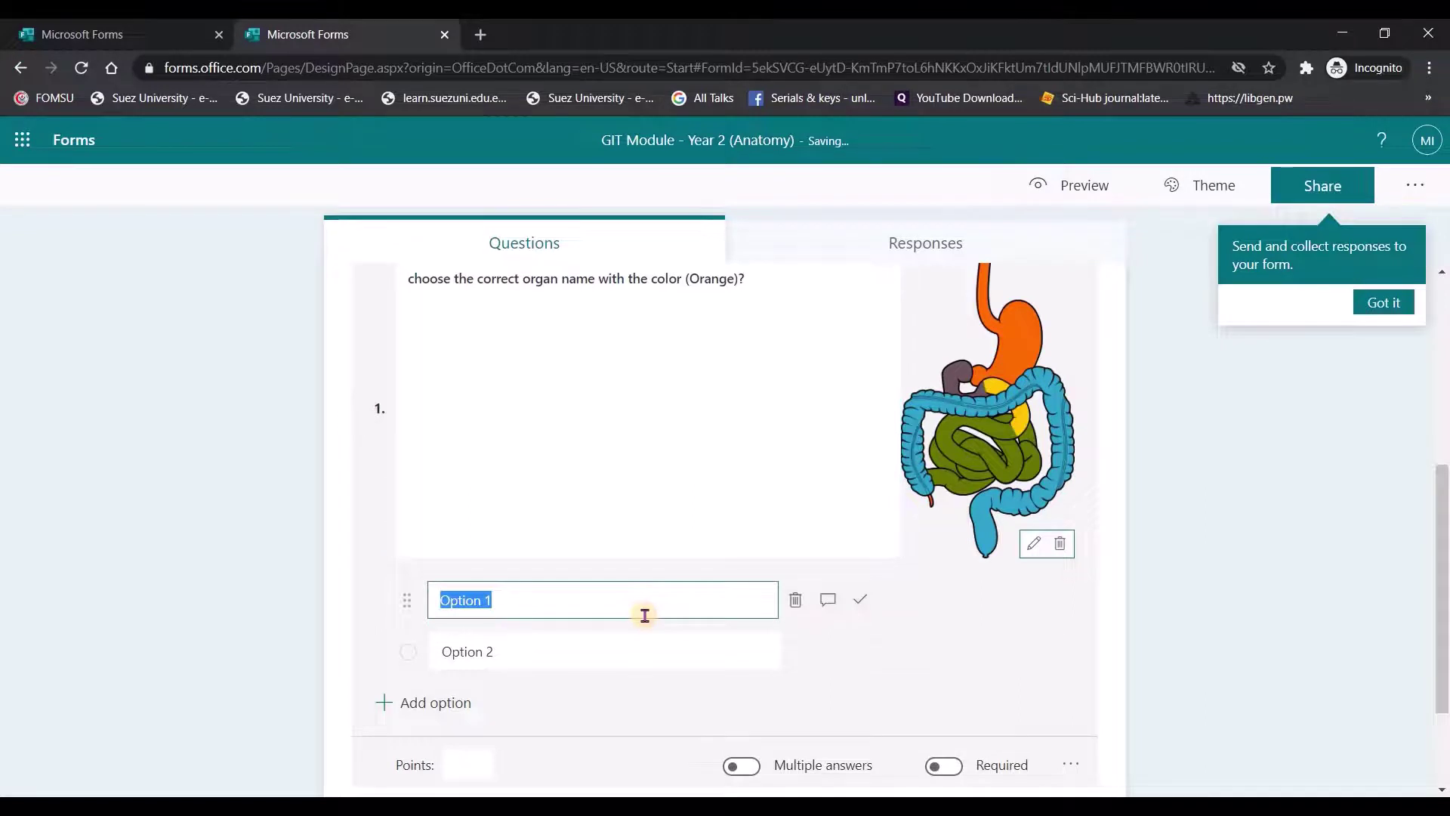
{"action": "type", "text": "ST"}
{"action": "key", "text": "BackSpace"}
{"action": "type", "text": "tomach"}
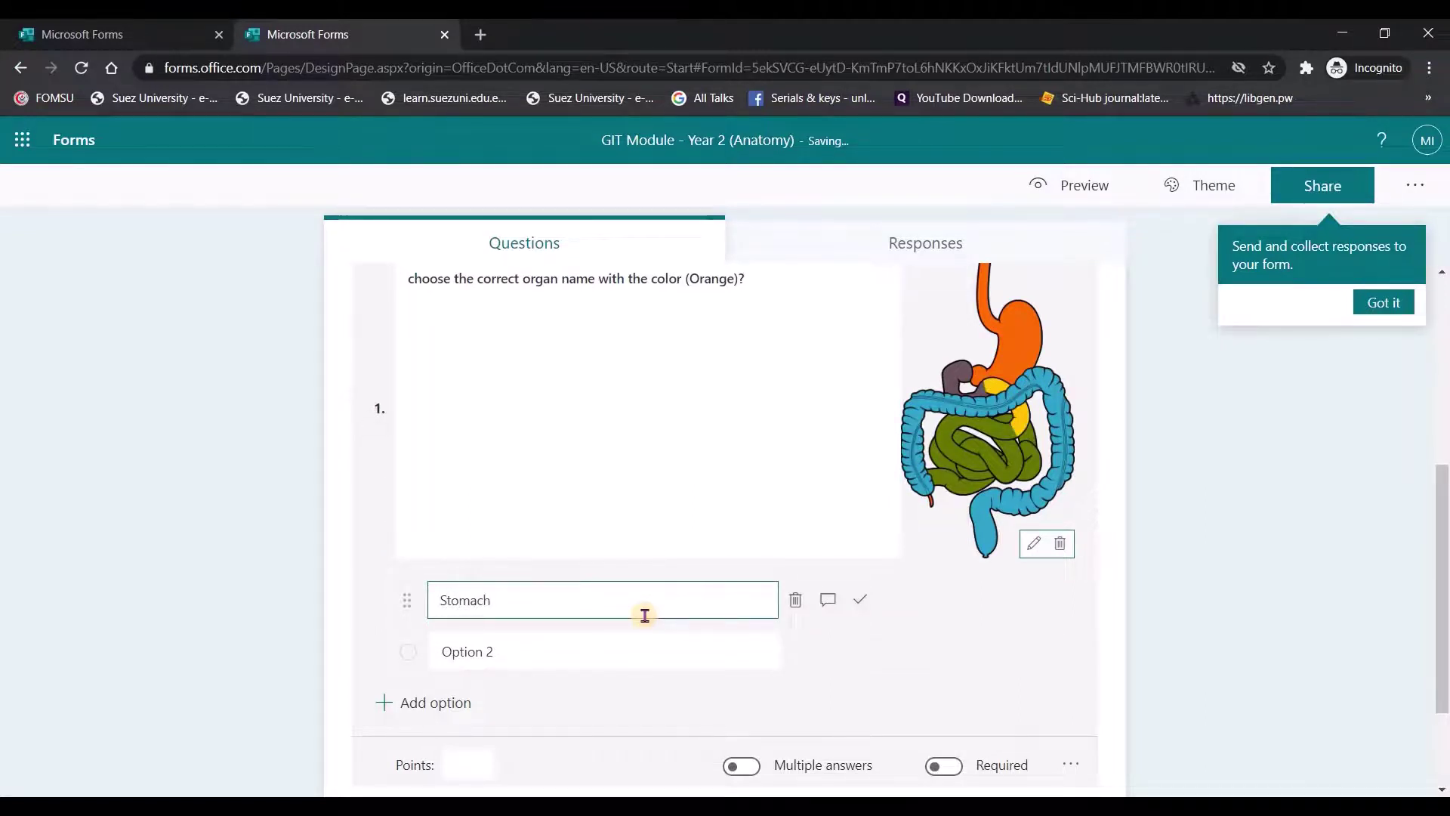
{"action": "left_click", "coordinate": [861, 599]}
Set the second answer option of the organ question to "Duodenum".
{"action": "left_click", "coordinate": [596, 656]}
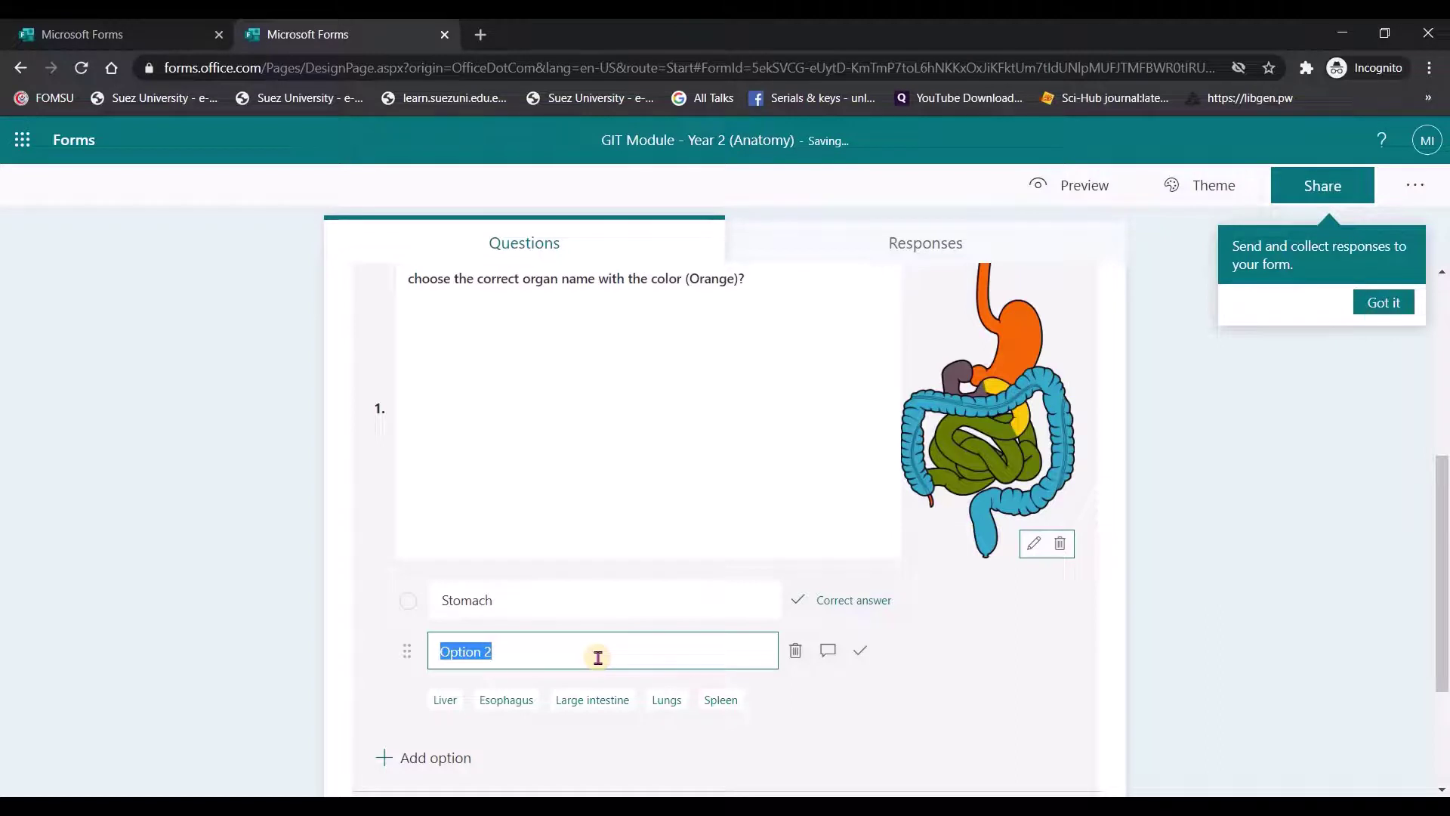
{"action": "type", "text": "Duodenus"}
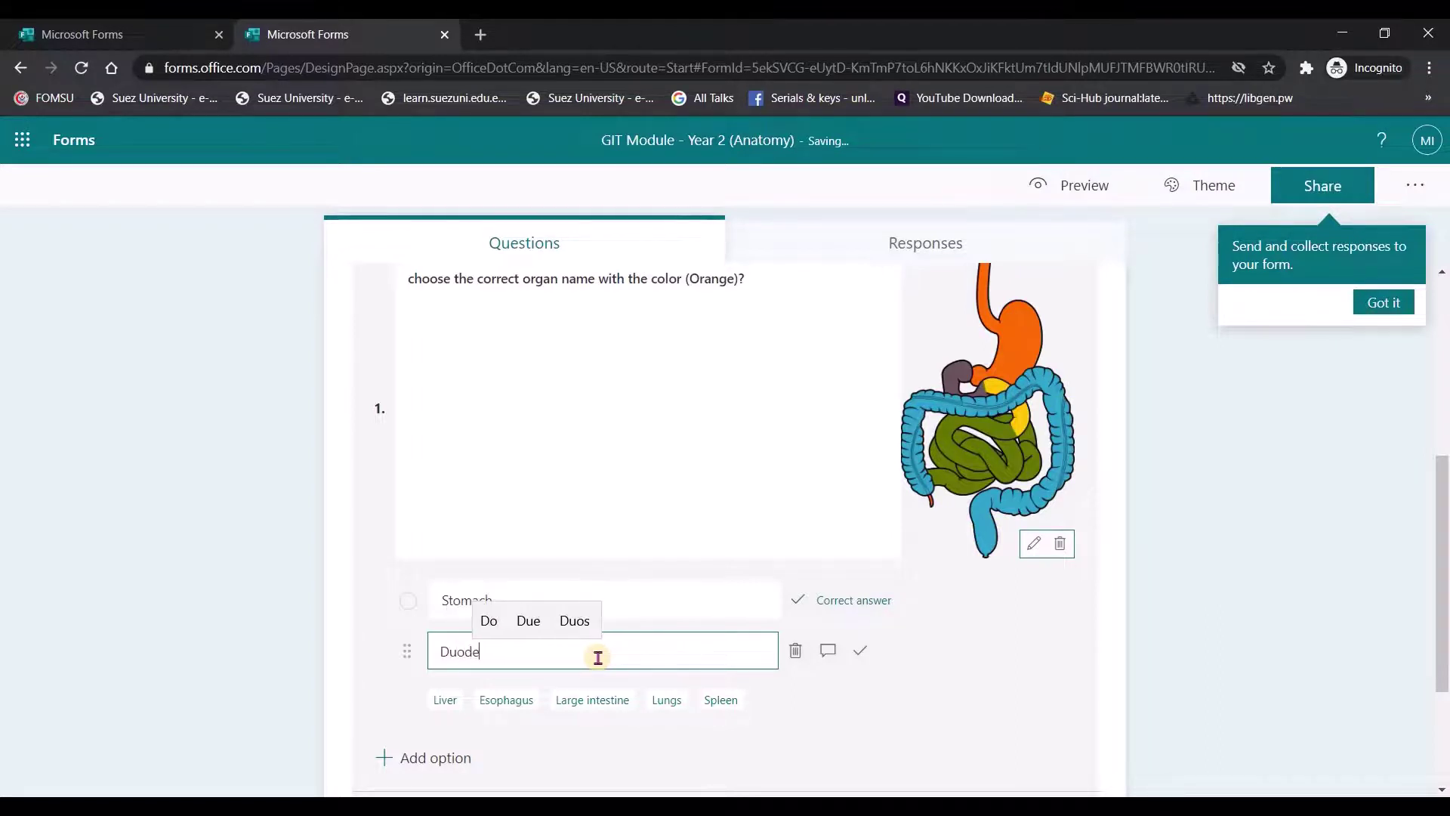
{"action": "key", "text": "BackSpace"}
{"action": "type", "text": "m"}
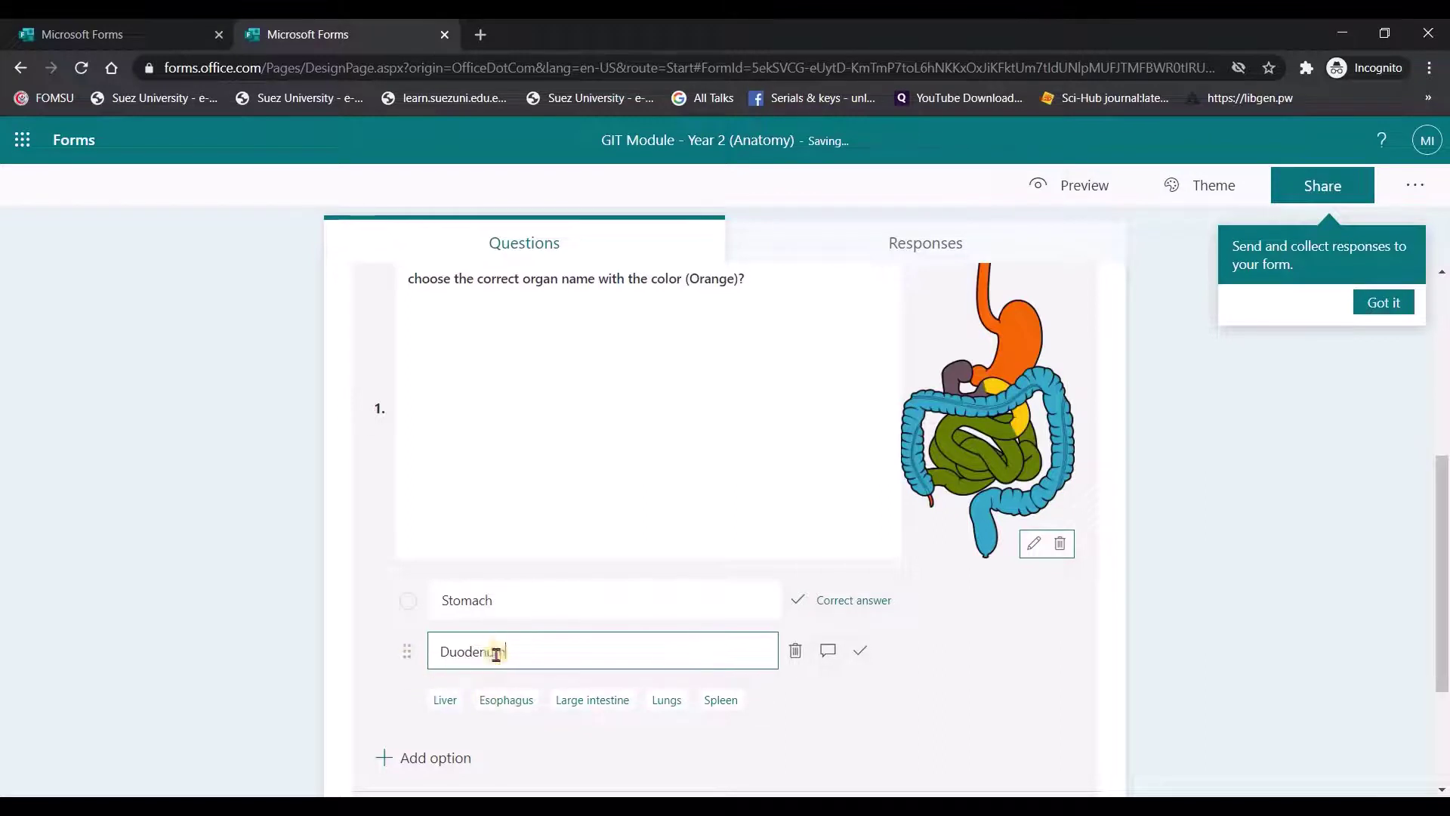
Add a third answer option "Liver" to the organ question.
{"action": "key", "text": "Tab"}
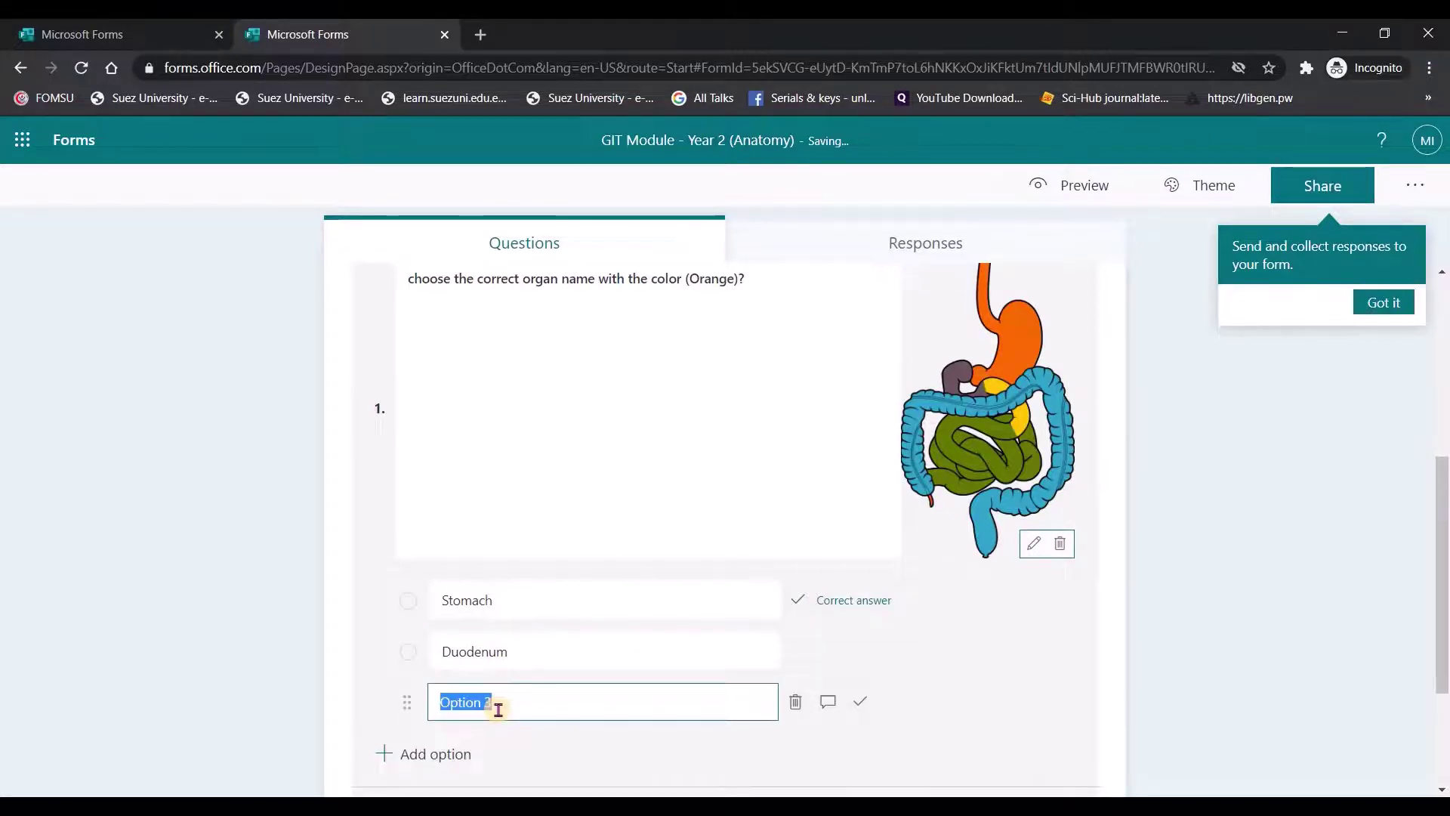
{"action": "type", "text": "Liver"}
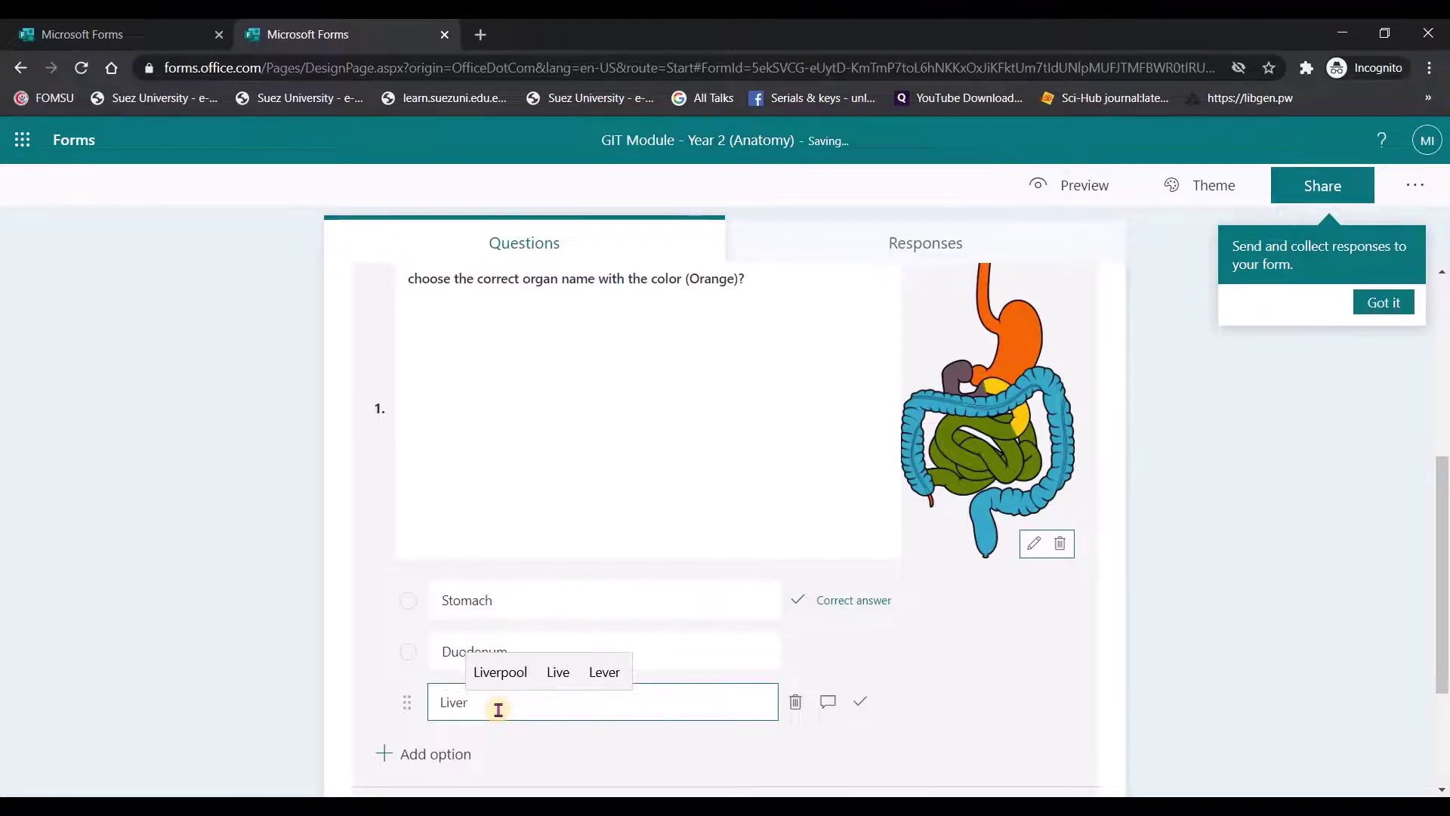
{"action": "left_click", "coordinate": [991, 641]}
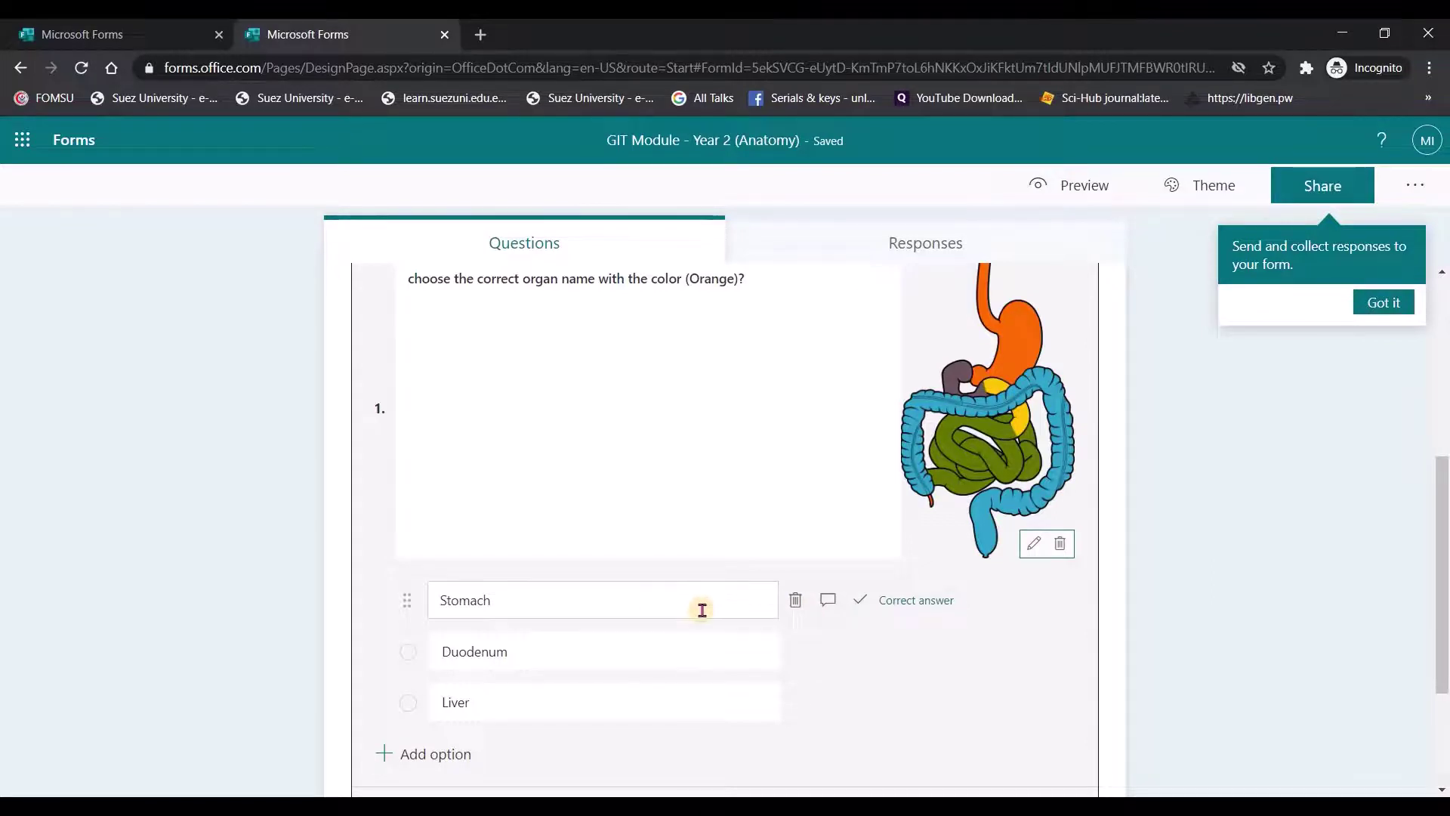
Delete the first option "Stomach" and add it back as the last answer option.
{"action": "left_click", "coordinate": [796, 602]}
{"action": "left_click", "coordinate": [422, 710]}
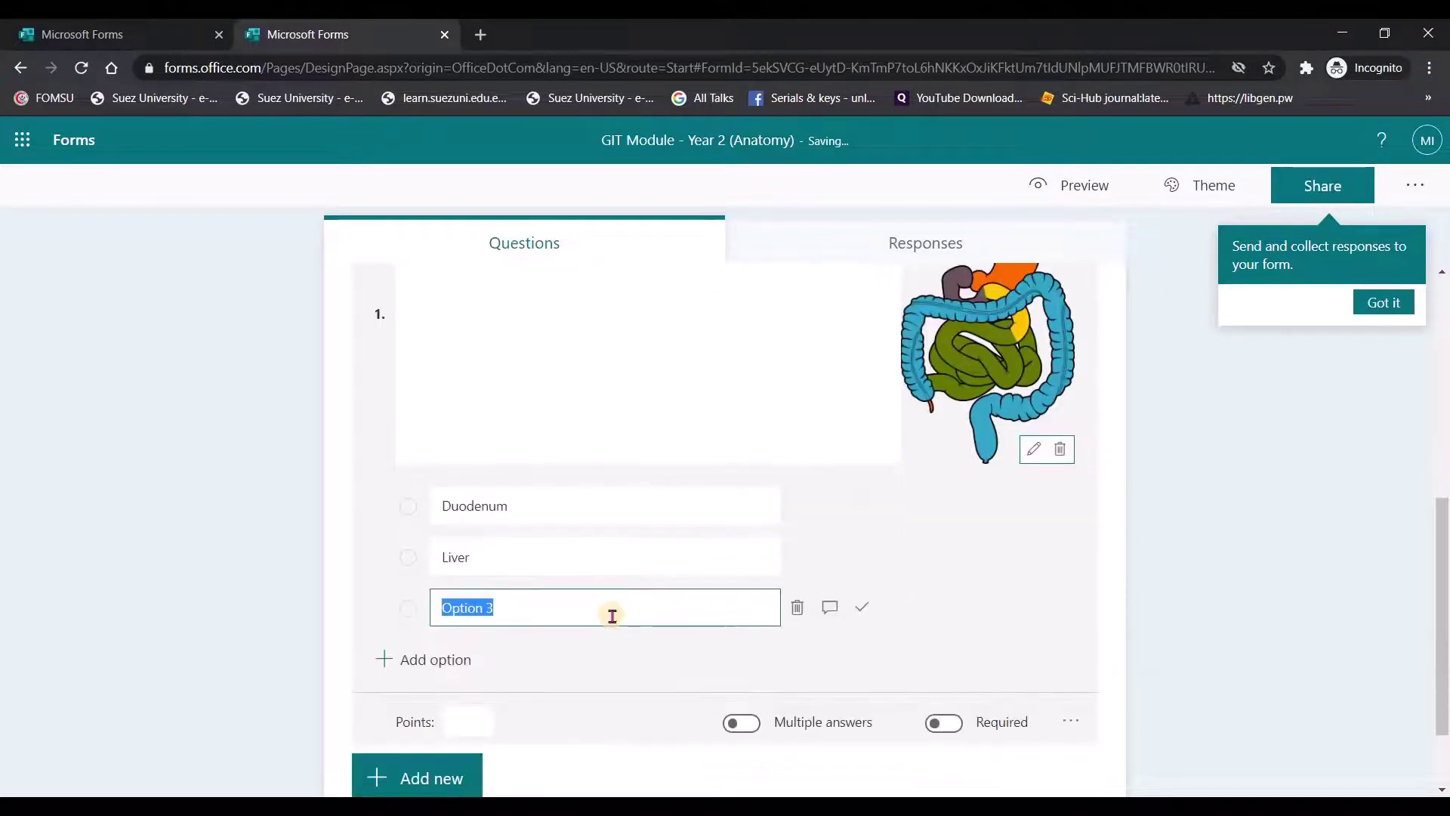
{"action": "type", "text": "Stomach"}
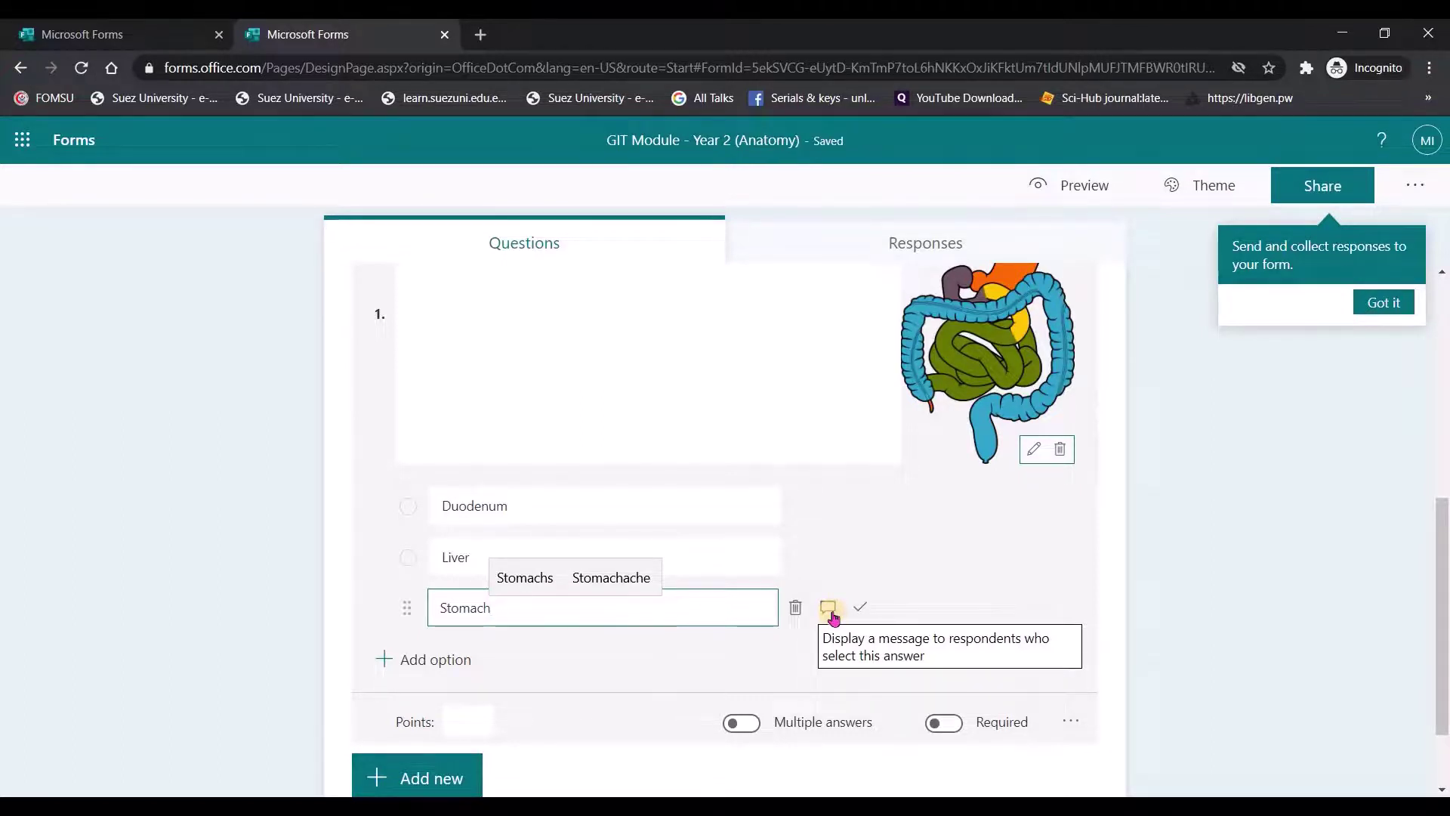
Try the respondent message "Correct answer" on the Stomach option and clear its text.
{"action": "left_click", "coordinate": [828, 608]}
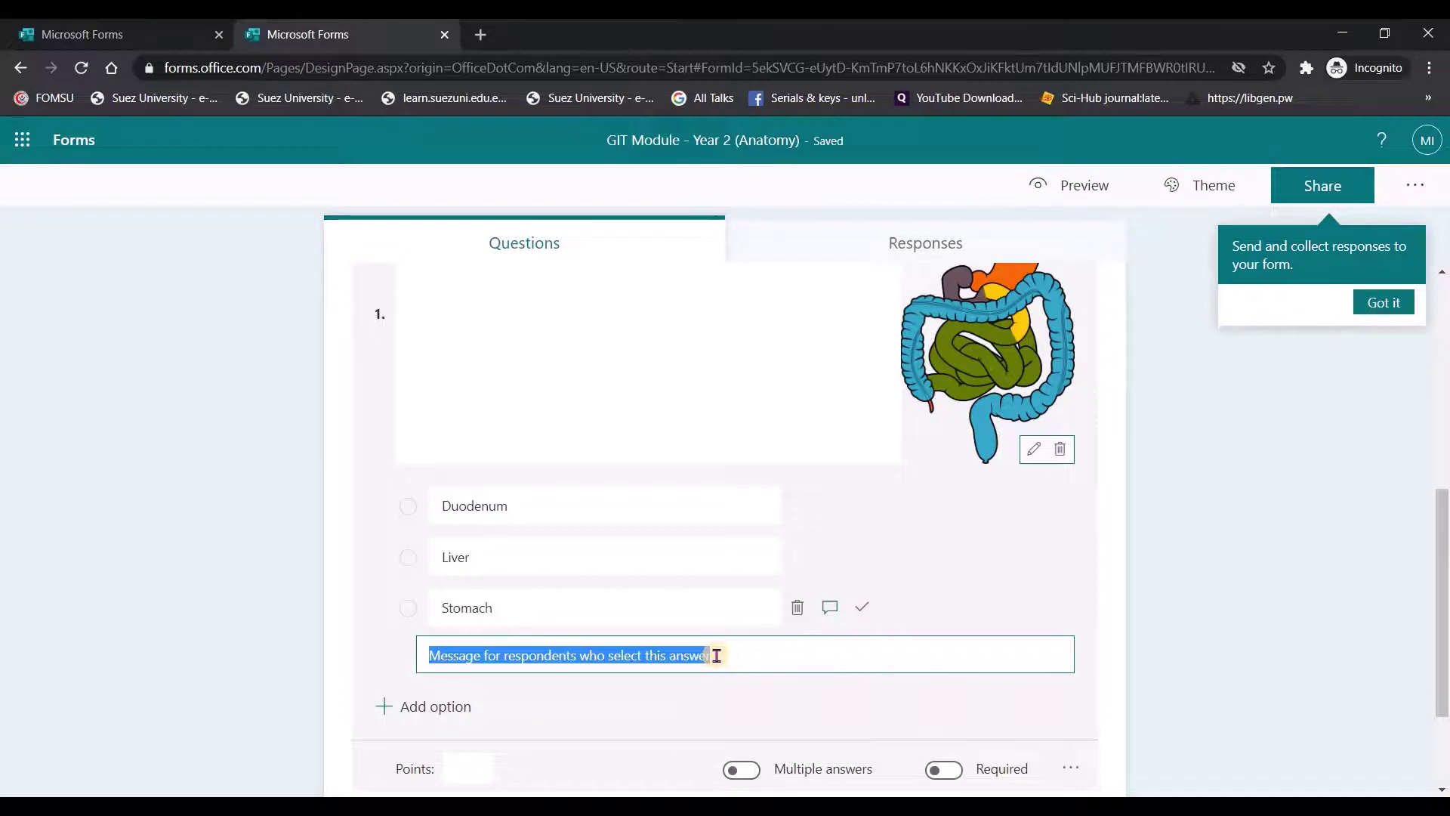
{"action": "key", "text": "BackSpace"}
{"action": "type", "text": "that is"}
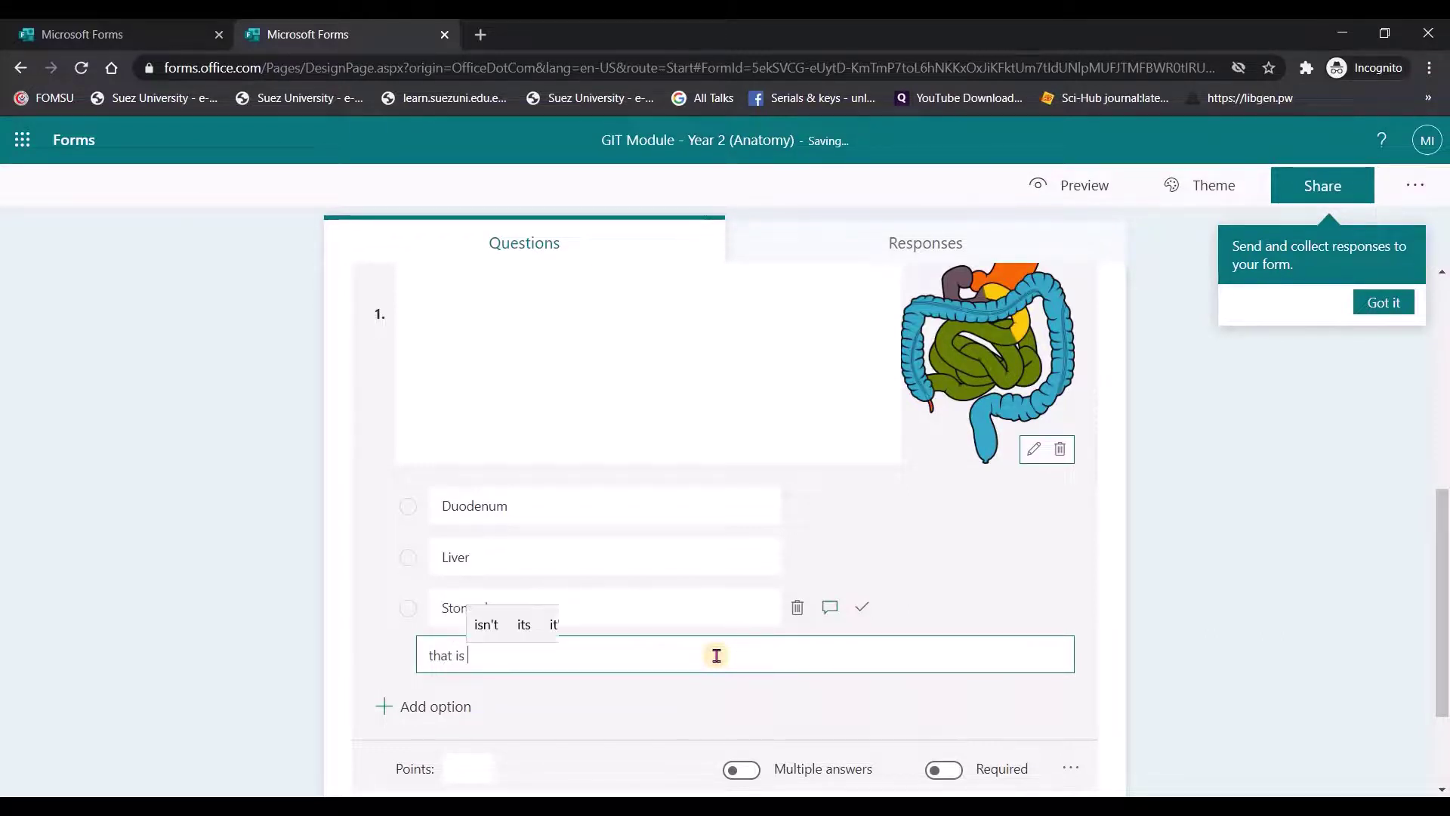
{"action": "key", "text": "ctrl+a"}
{"action": "type", "text": "Corre"}
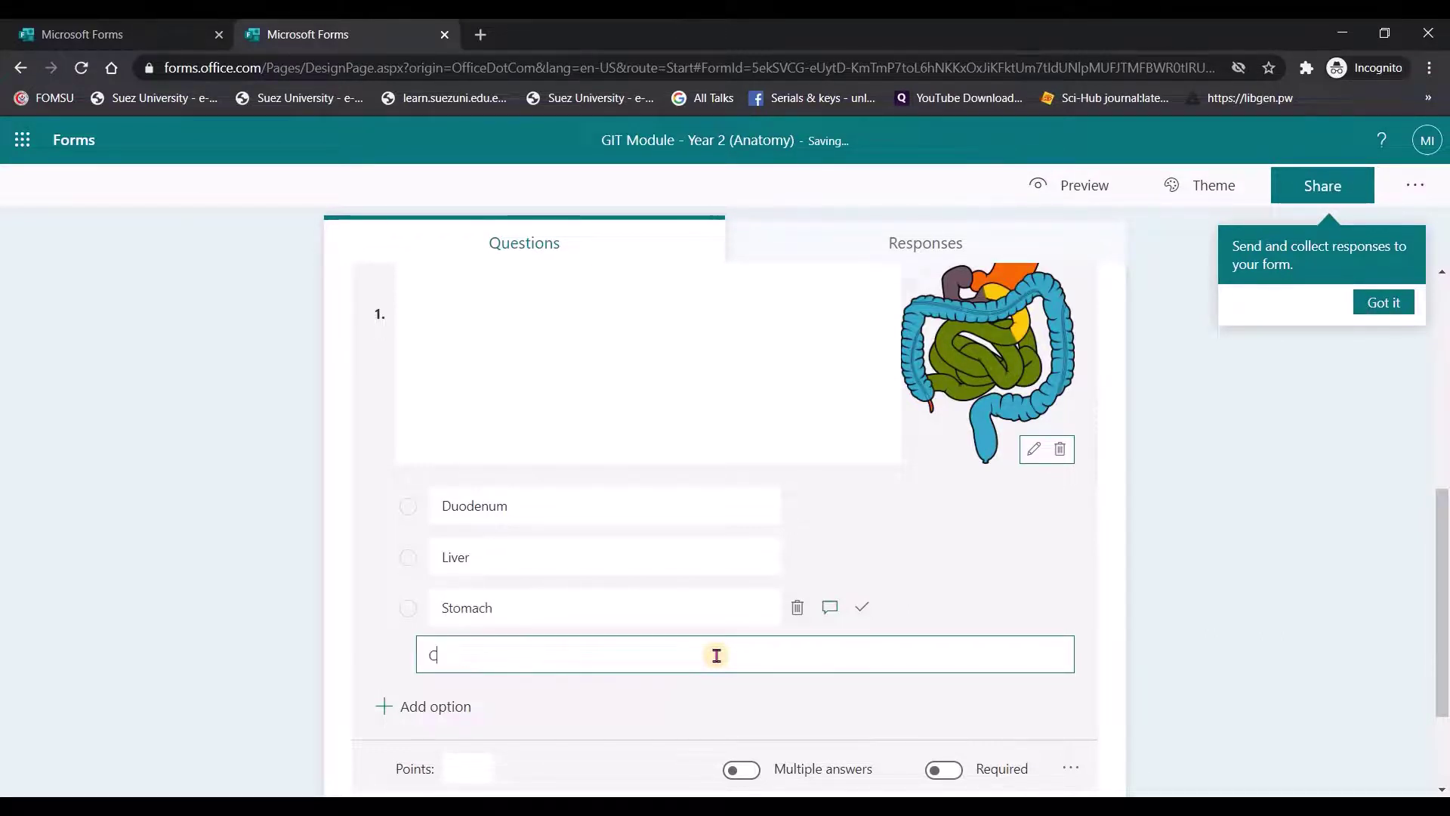
{"action": "type", "text": "ct an"}
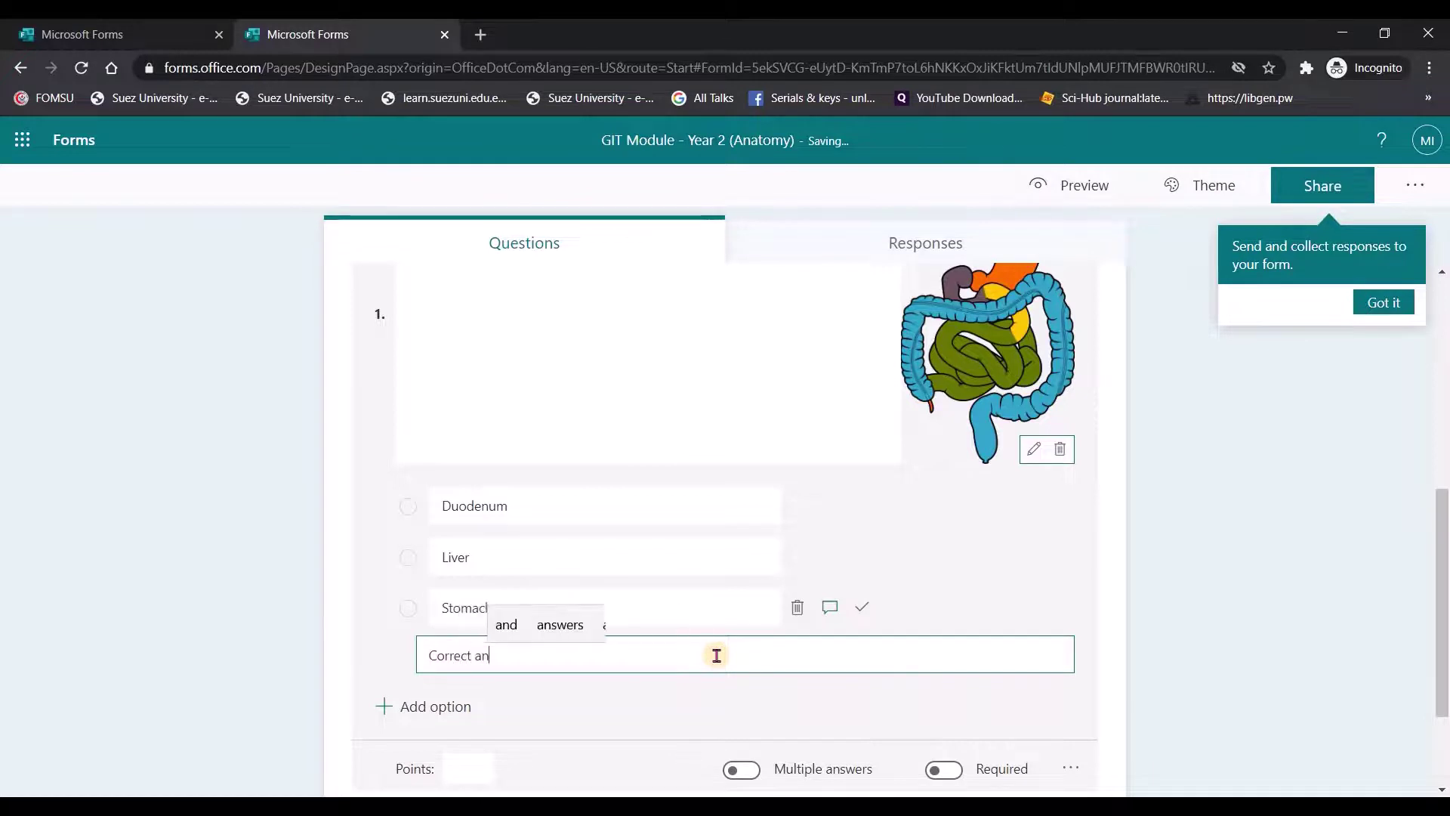
{"action": "type", "text": "swer"}
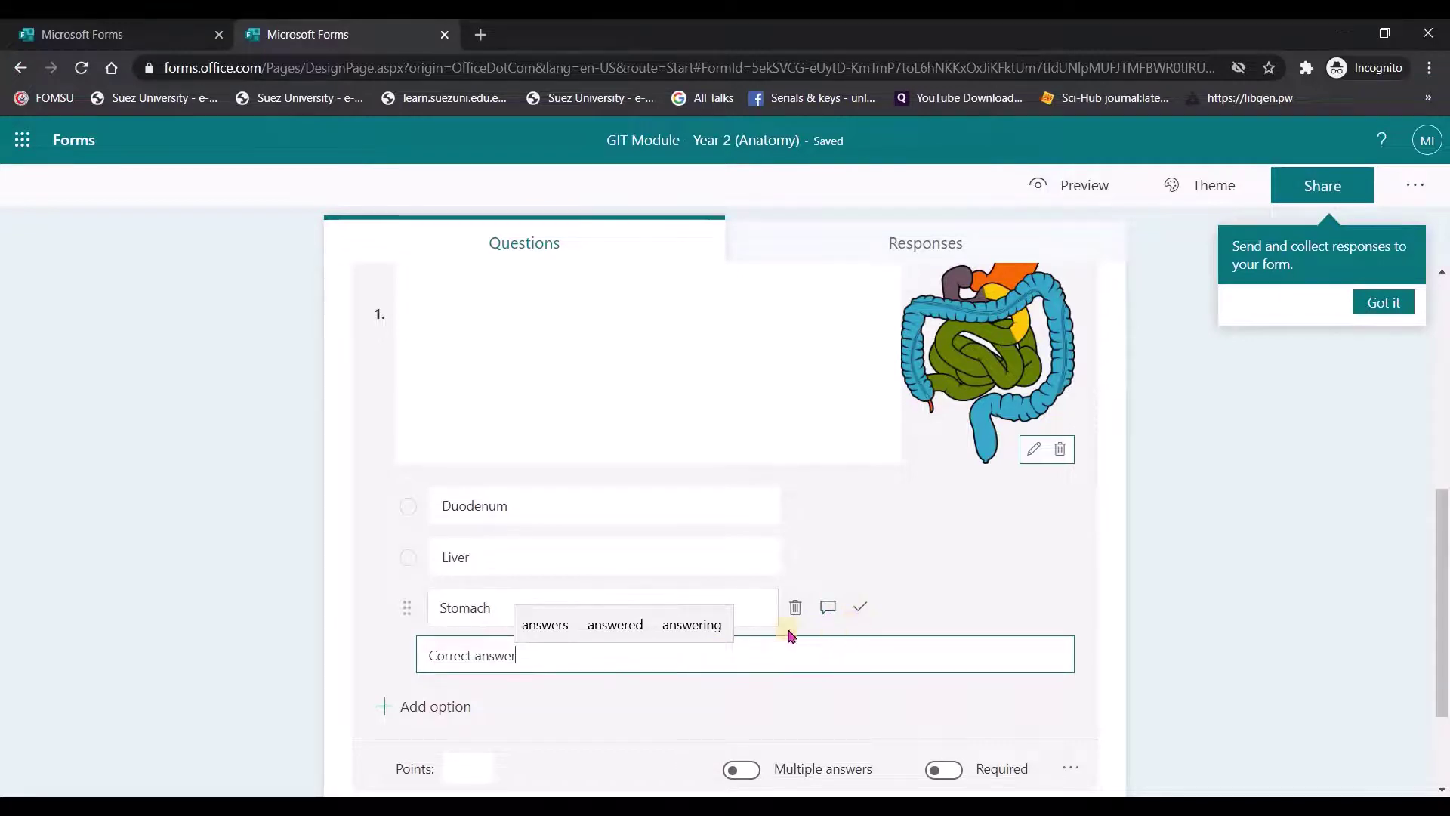
{"action": "key", "text": "ctrl+a"}
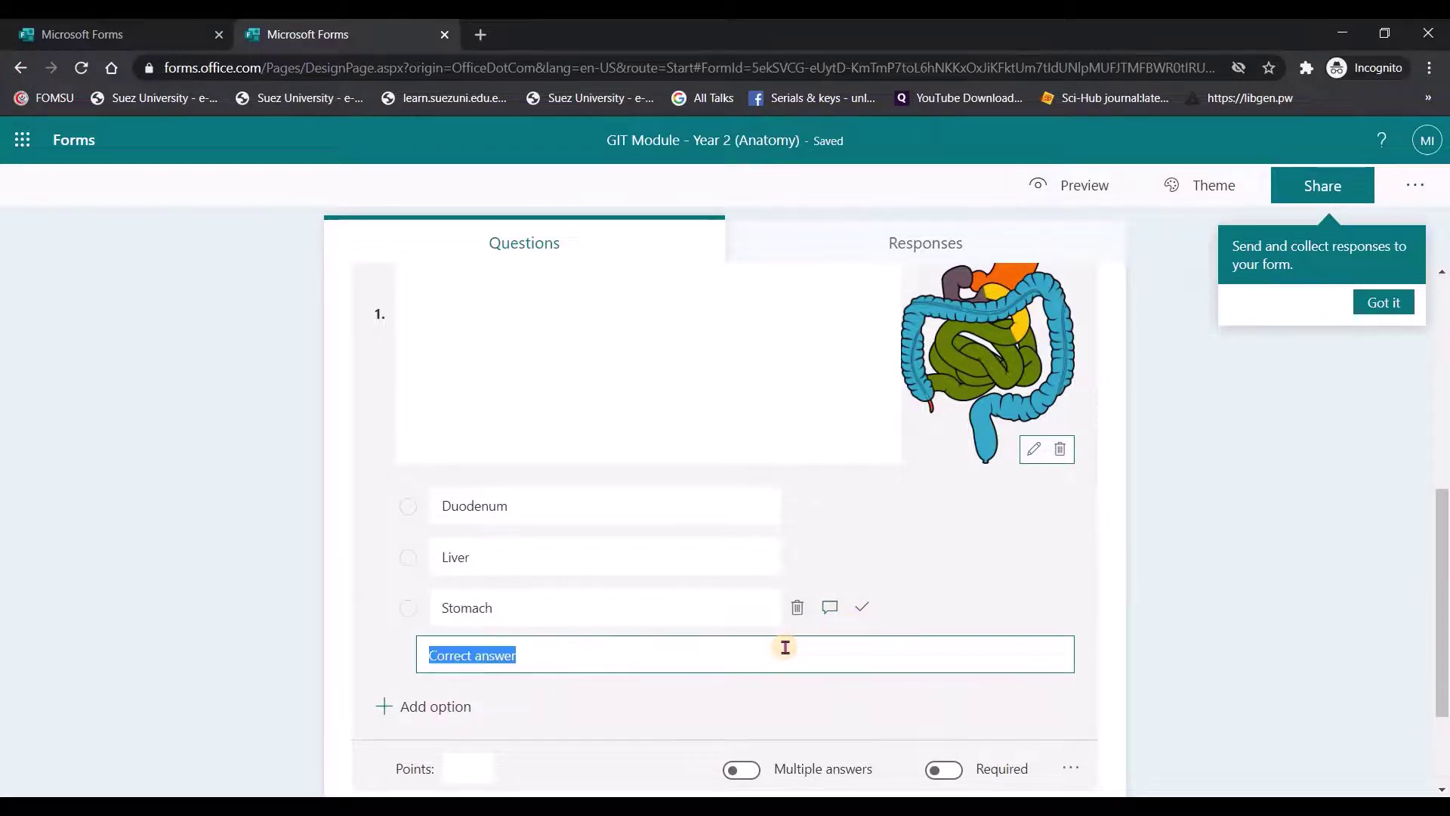
{"action": "key", "text": "BackSpace"}
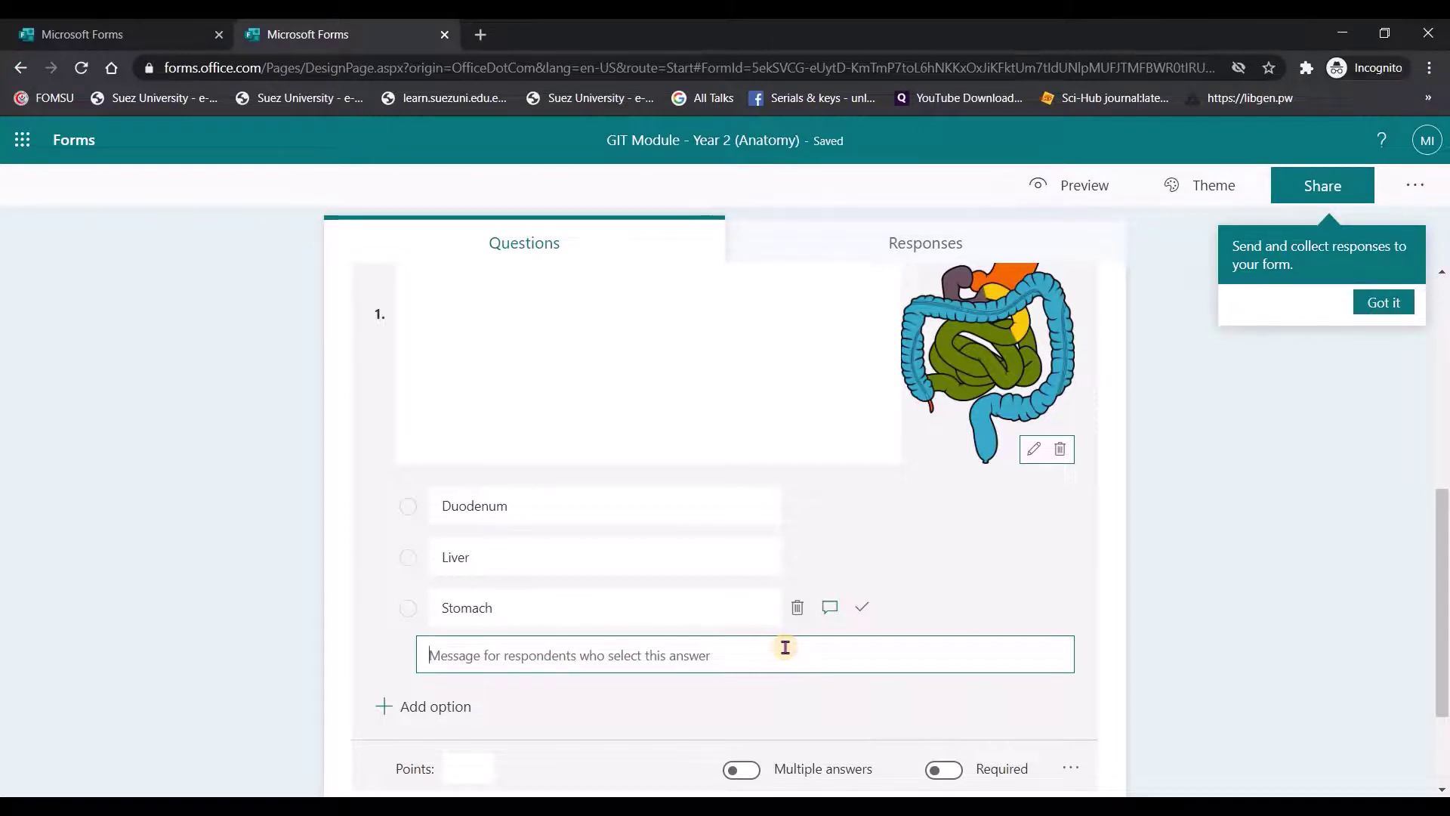
Mark the Stomach option as the correct answer of the organ question.
{"action": "left_click", "coordinate": [863, 608]}
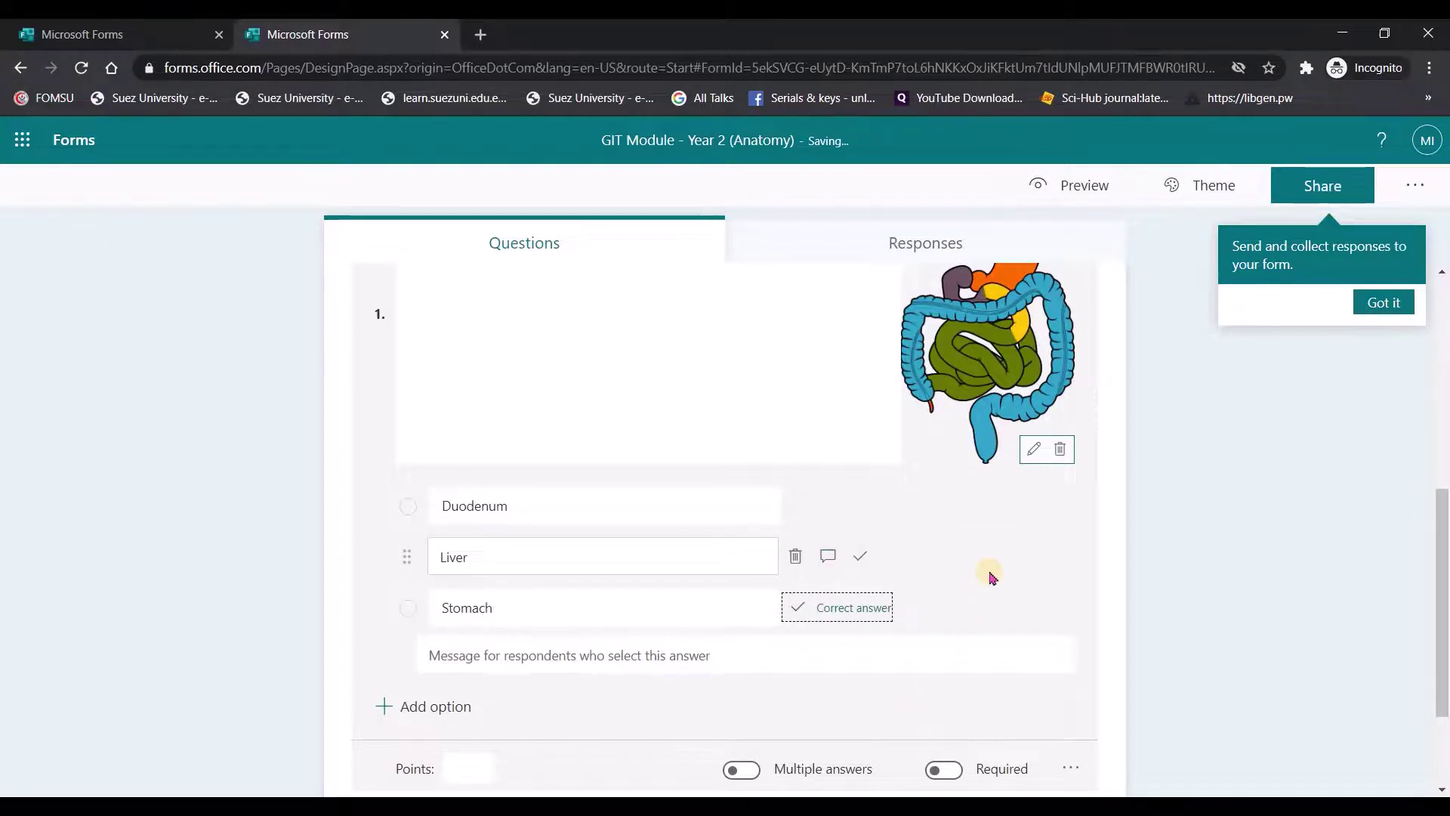
{"action": "scroll", "coordinate": [989, 576], "scroll_direction": "down", "scroll_amount": 1}
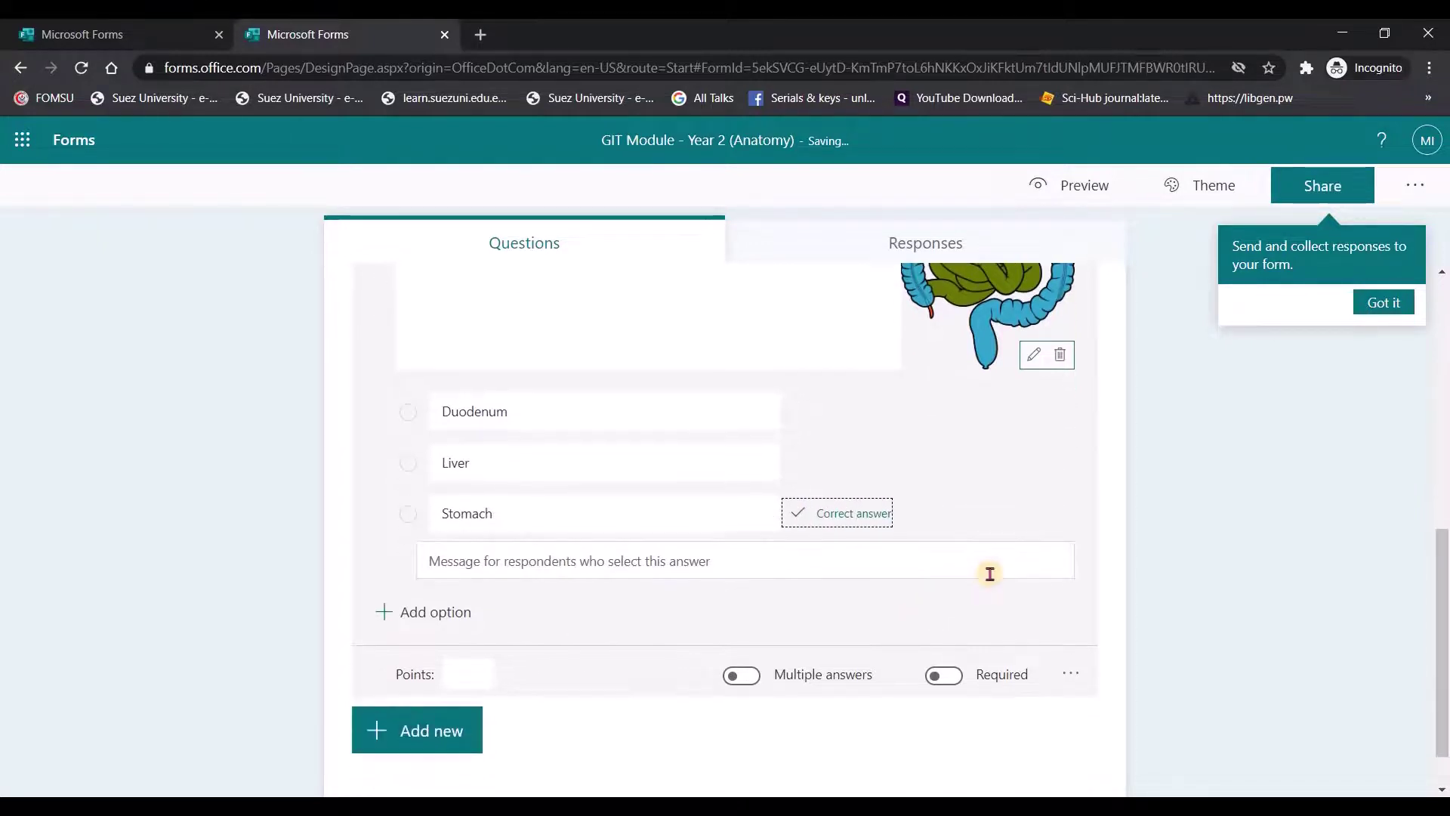
{"action": "scroll", "coordinate": [1026, 496], "scroll_direction": "up", "scroll_amount": 1}
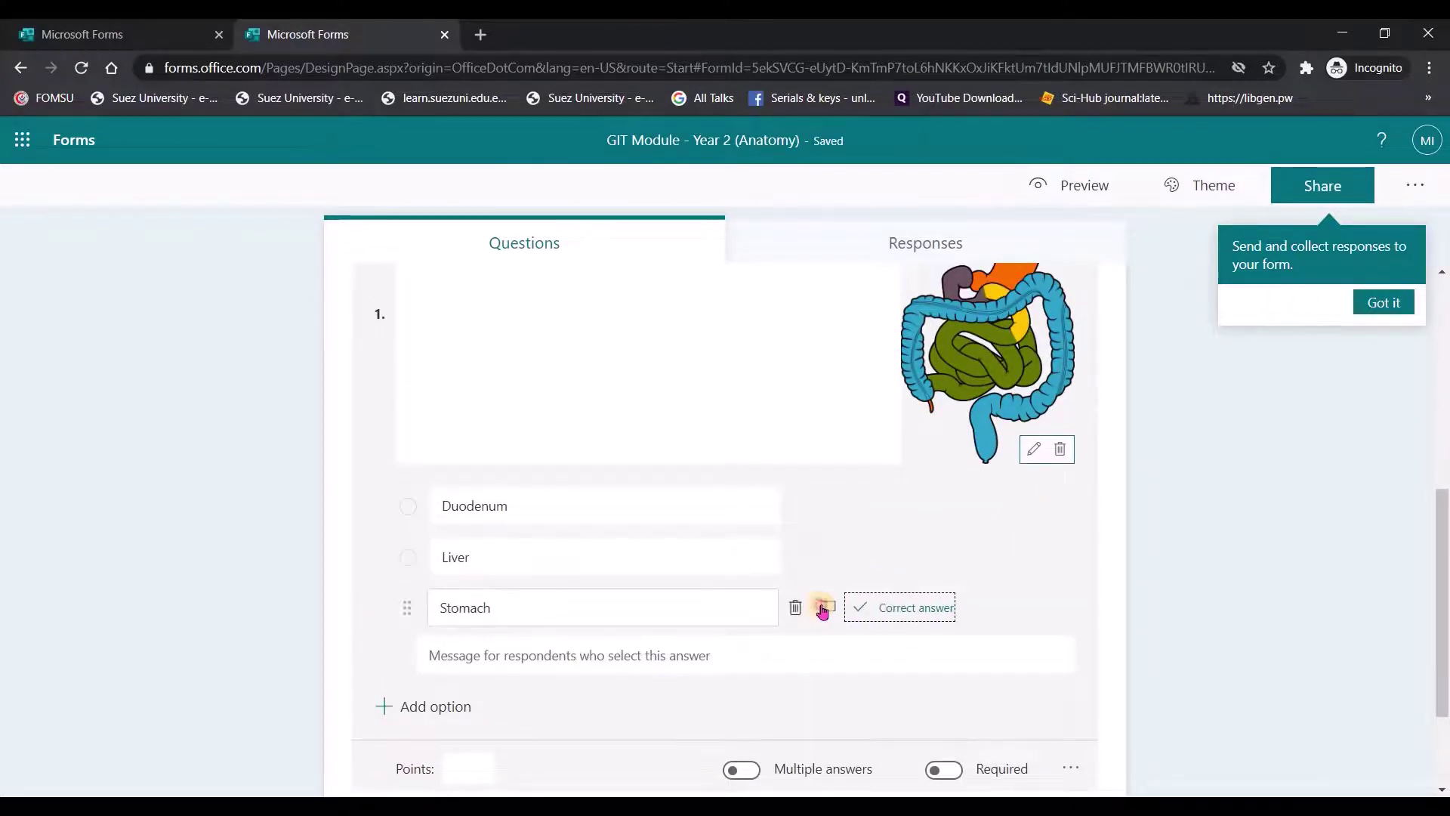
{"action": "left_click", "coordinate": [1004, 495]}
Set the organ question's points to 2.
{"action": "scroll", "coordinate": [931, 506], "scroll_direction": "down", "scroll_amount": 1}
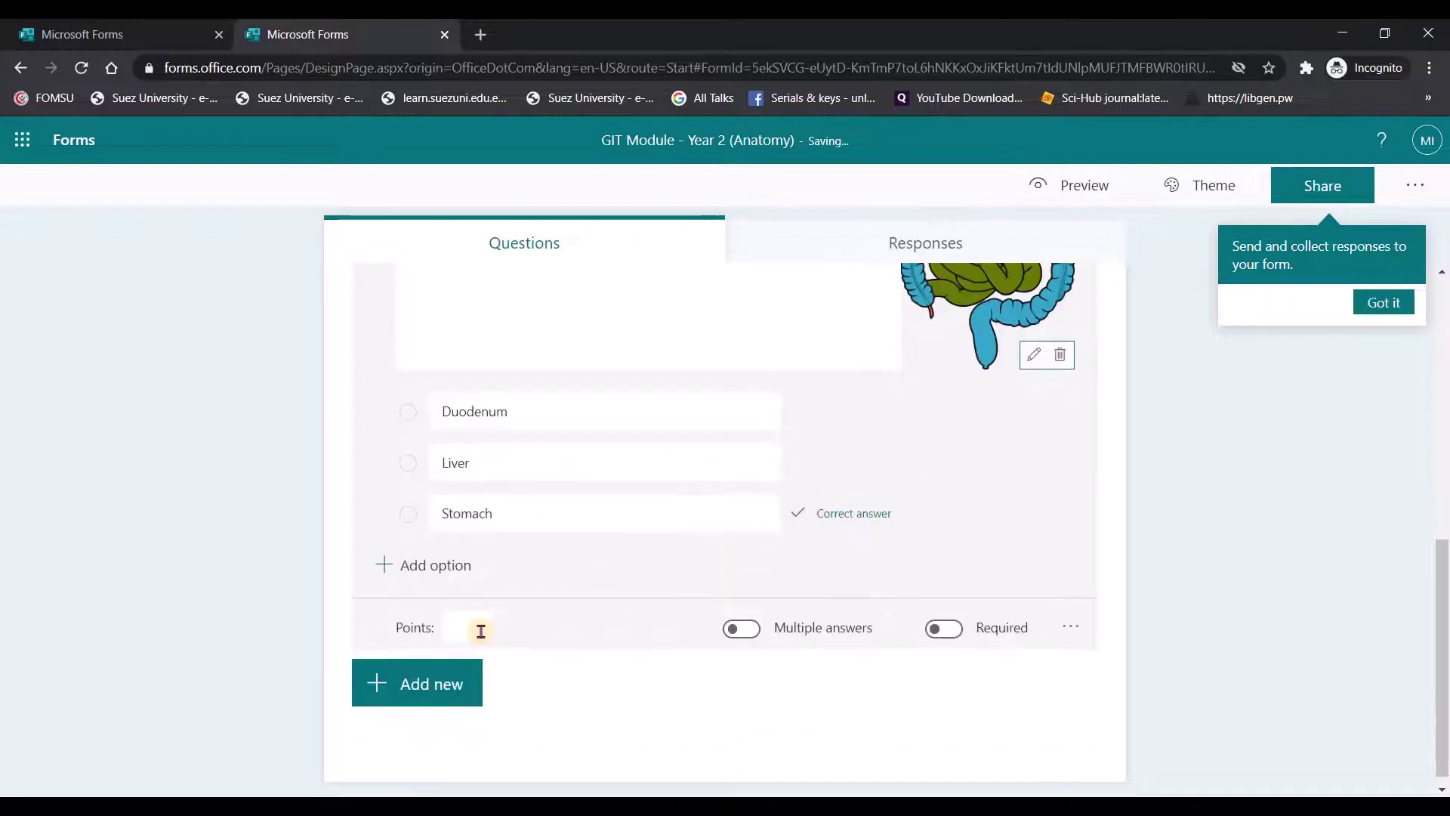
{"action": "left_click", "coordinate": [481, 629]}
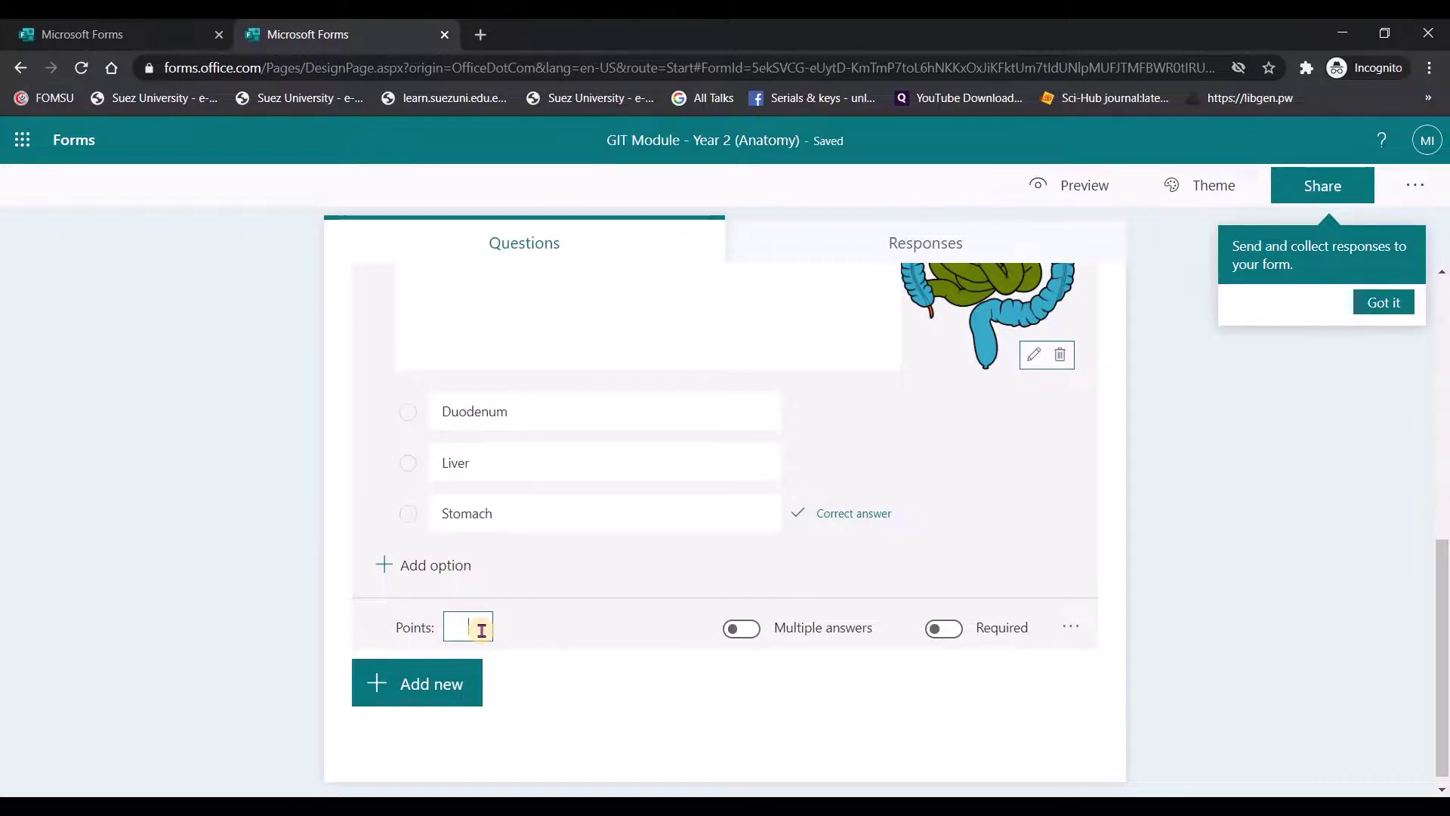
{"action": "type", "text": "2"}
Allow multiple answers for the organ question, trying the setting off and on to compare the option markers.
{"action": "left_click", "coordinate": [747, 630]}
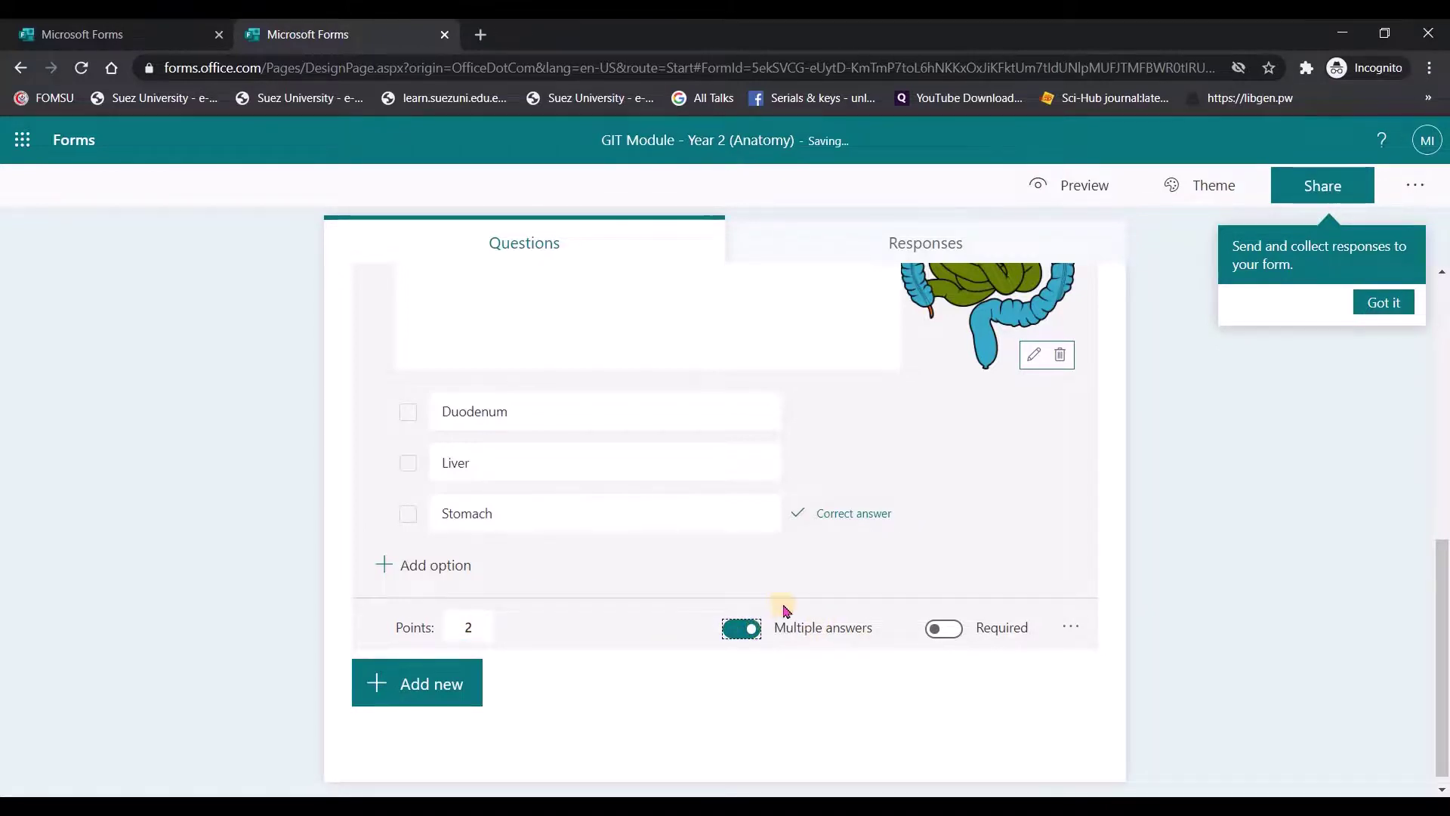
{"action": "scroll", "coordinate": [782, 601], "scroll_direction": "up", "scroll_amount": 1}
{"action": "scroll", "coordinate": [793, 550], "scroll_direction": "up", "scroll_amount": 1}
{"action": "scroll", "coordinate": [502, 554], "scroll_direction": "down", "scroll_amount": 1}
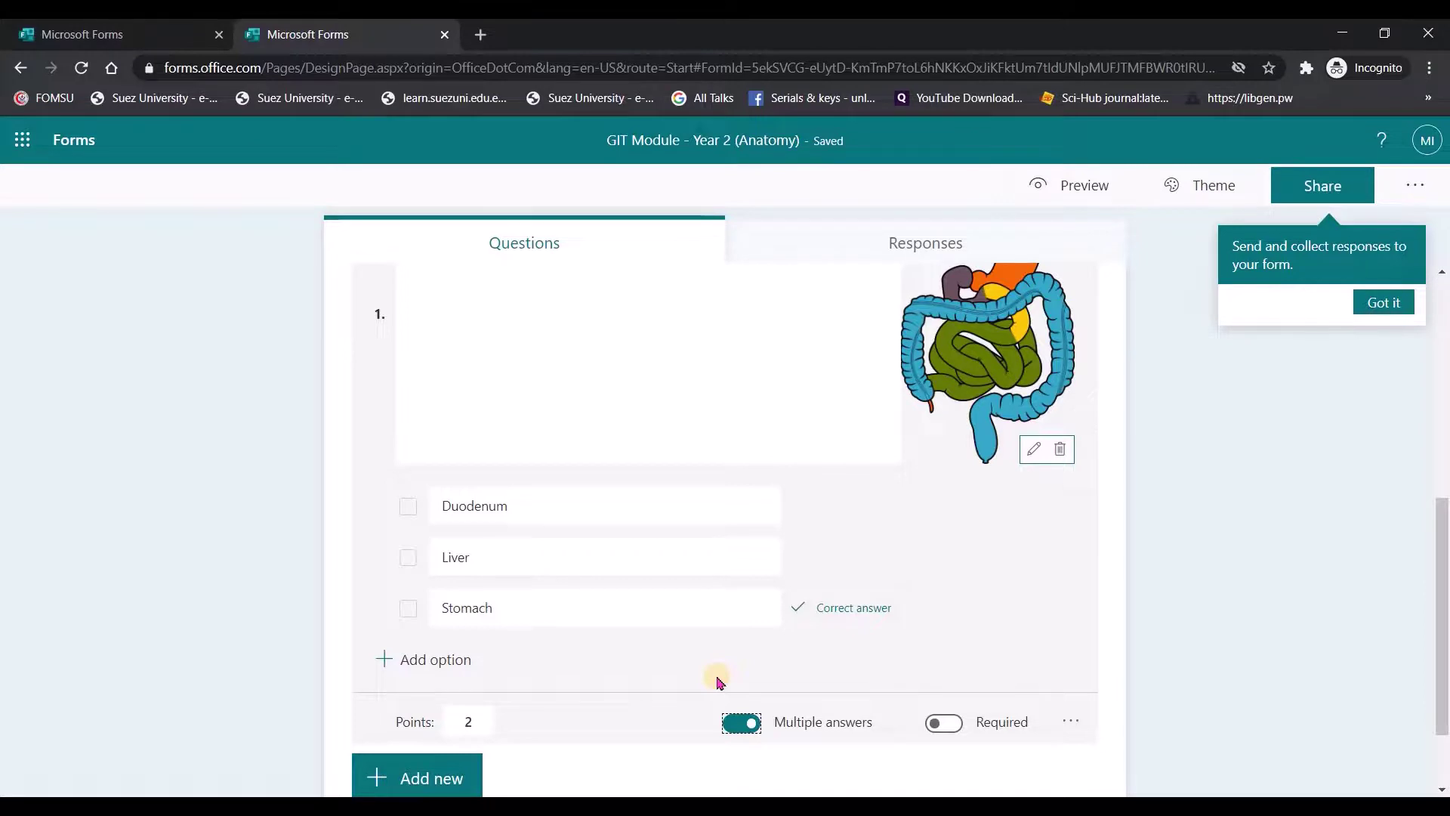
{"action": "left_click", "coordinate": [741, 723]}
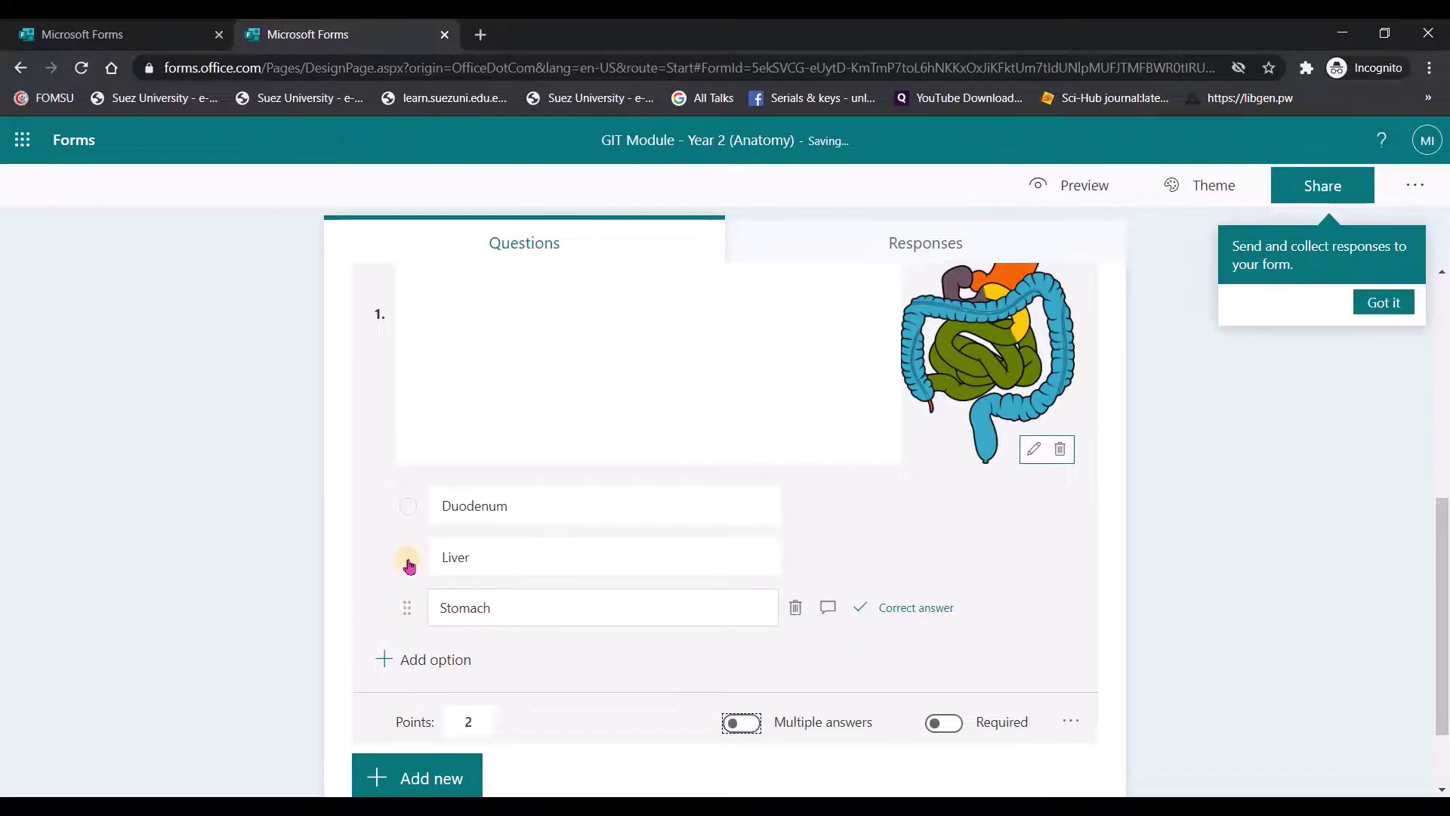
{"action": "left_click", "coordinate": [746, 724]}
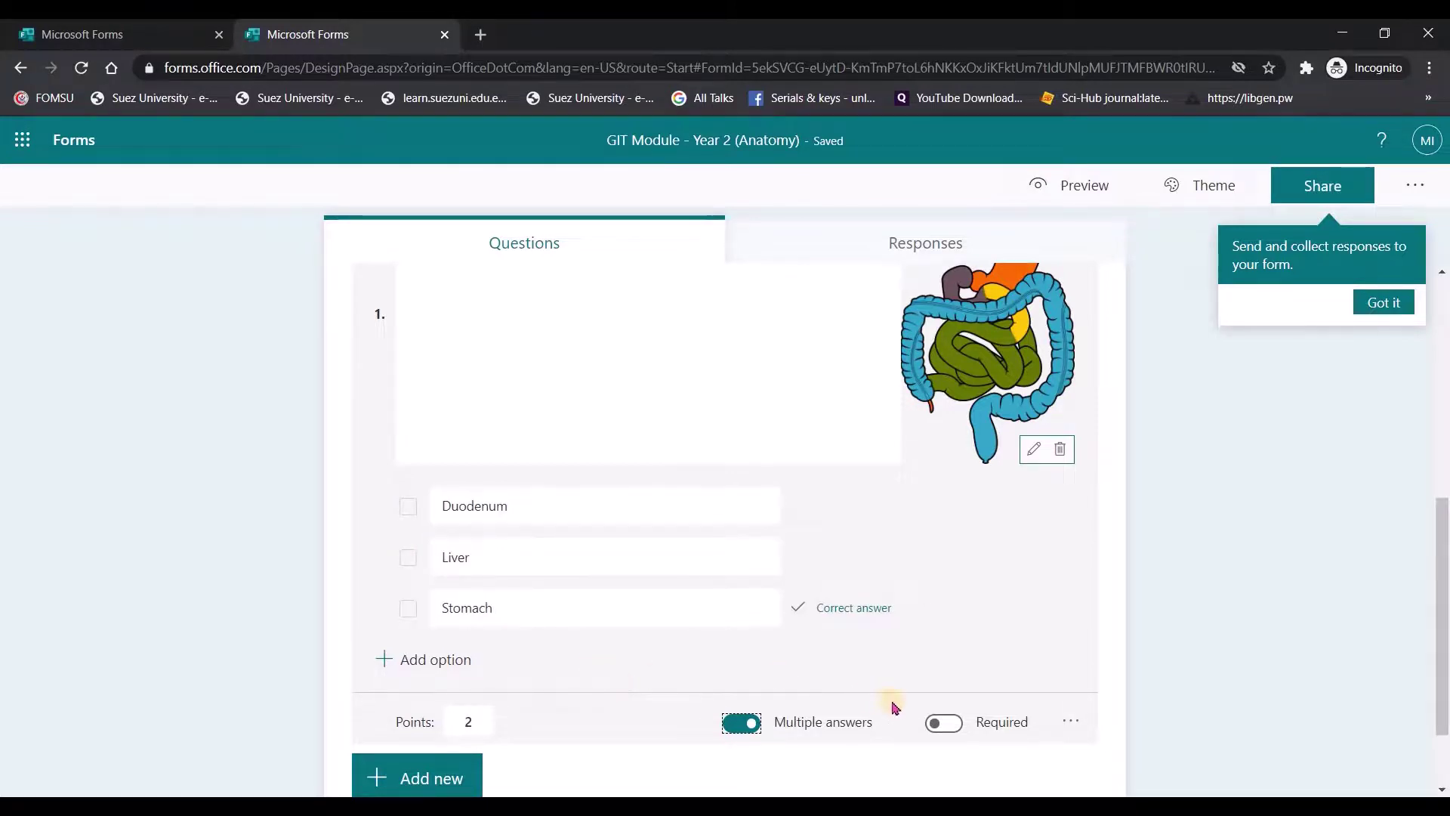
Make the organ question required and turn on shuffling of its answer options.
{"action": "left_click", "coordinate": [944, 723]}
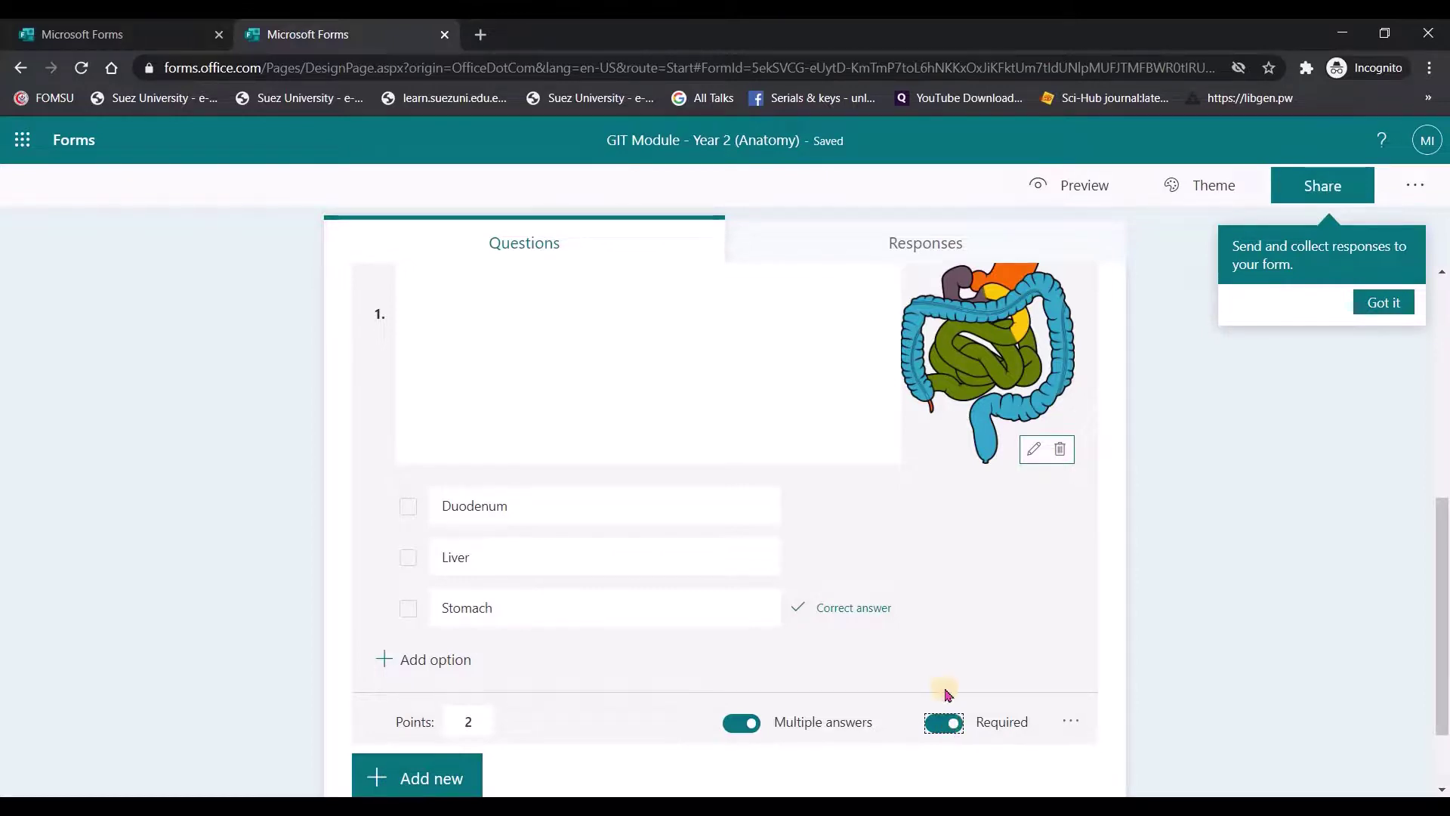
{"action": "scroll", "coordinate": [816, 518], "scroll_direction": "up", "scroll_amount": 4}
{"action": "scroll", "coordinate": [579, 399], "scroll_direction": "up", "scroll_amount": 2}
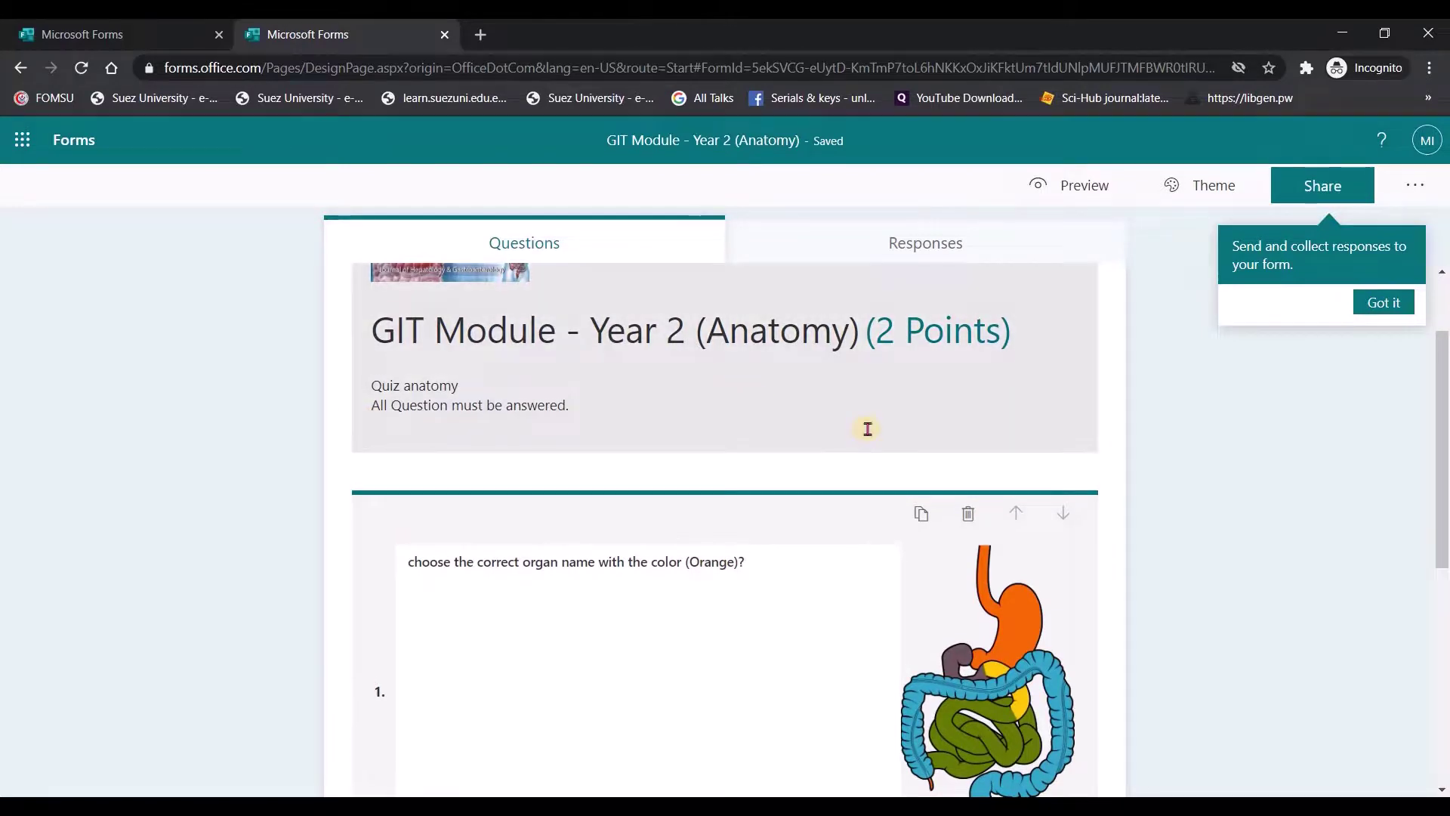
{"action": "scroll", "coordinate": [865, 438], "scroll_direction": "down", "scroll_amount": 3}
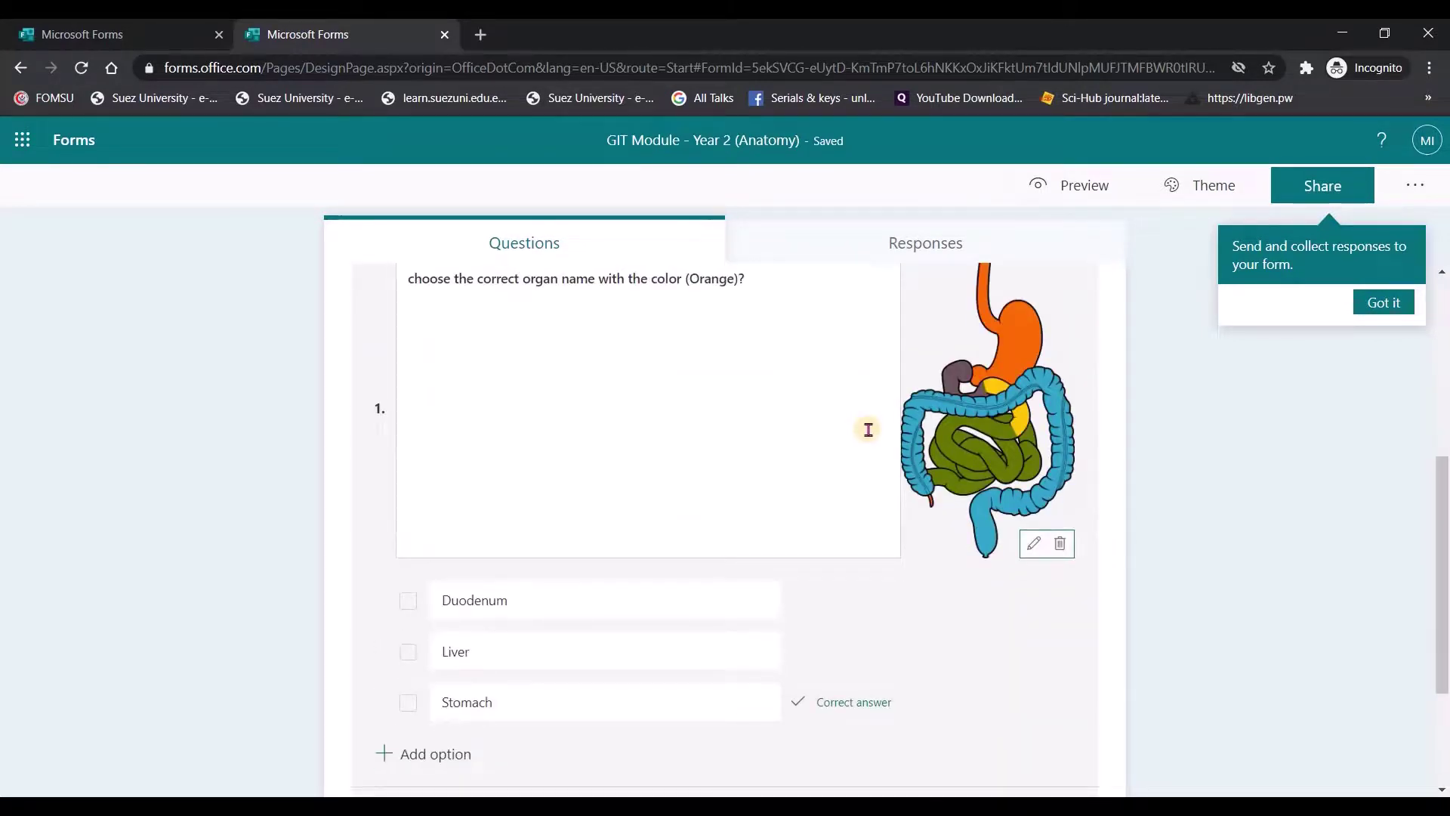
{"action": "scroll", "coordinate": [869, 429], "scroll_direction": "down", "scroll_amount": 3}
{"action": "left_click", "coordinate": [935, 631]}
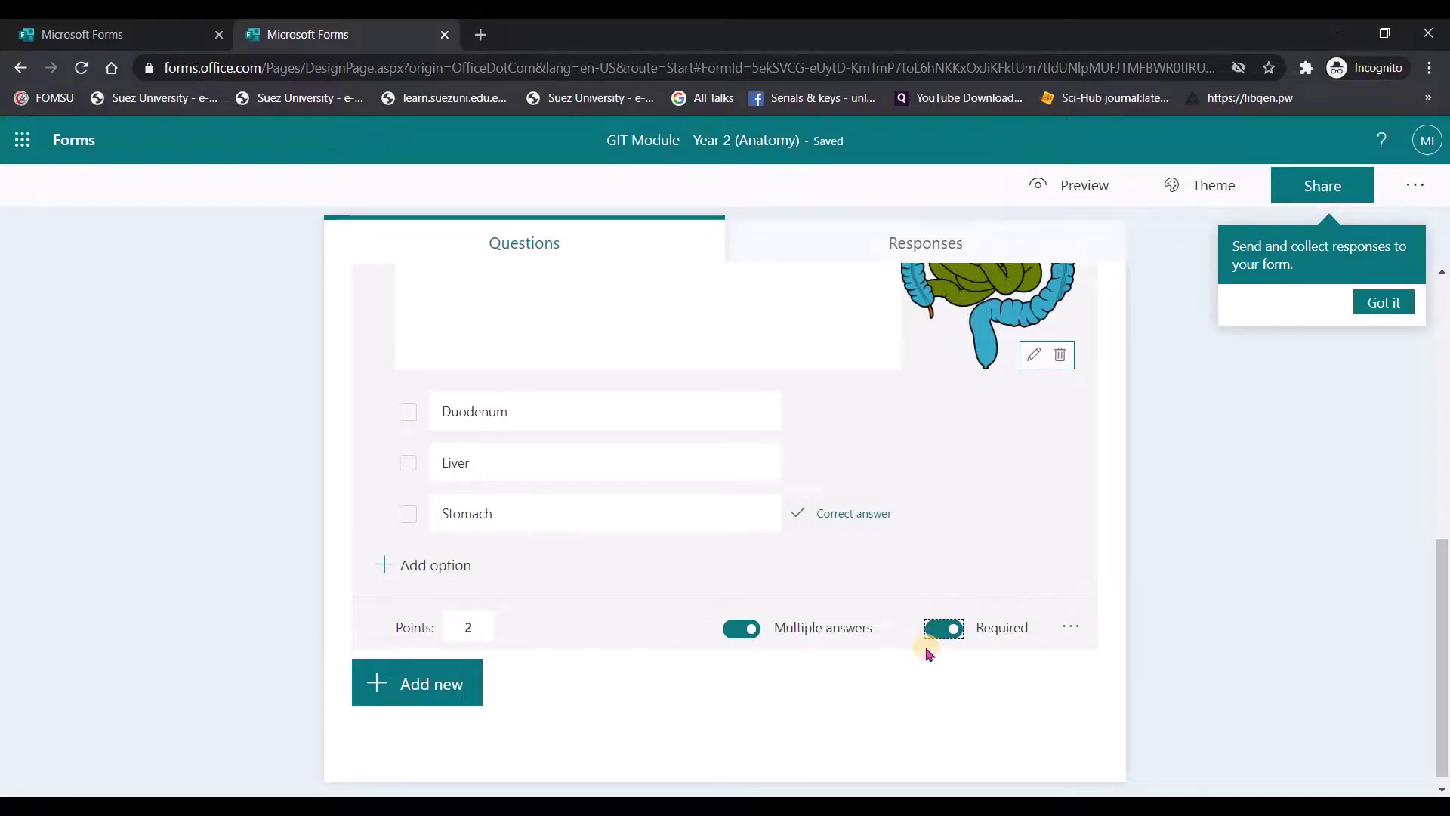
{"action": "left_click", "coordinate": [1073, 630]}
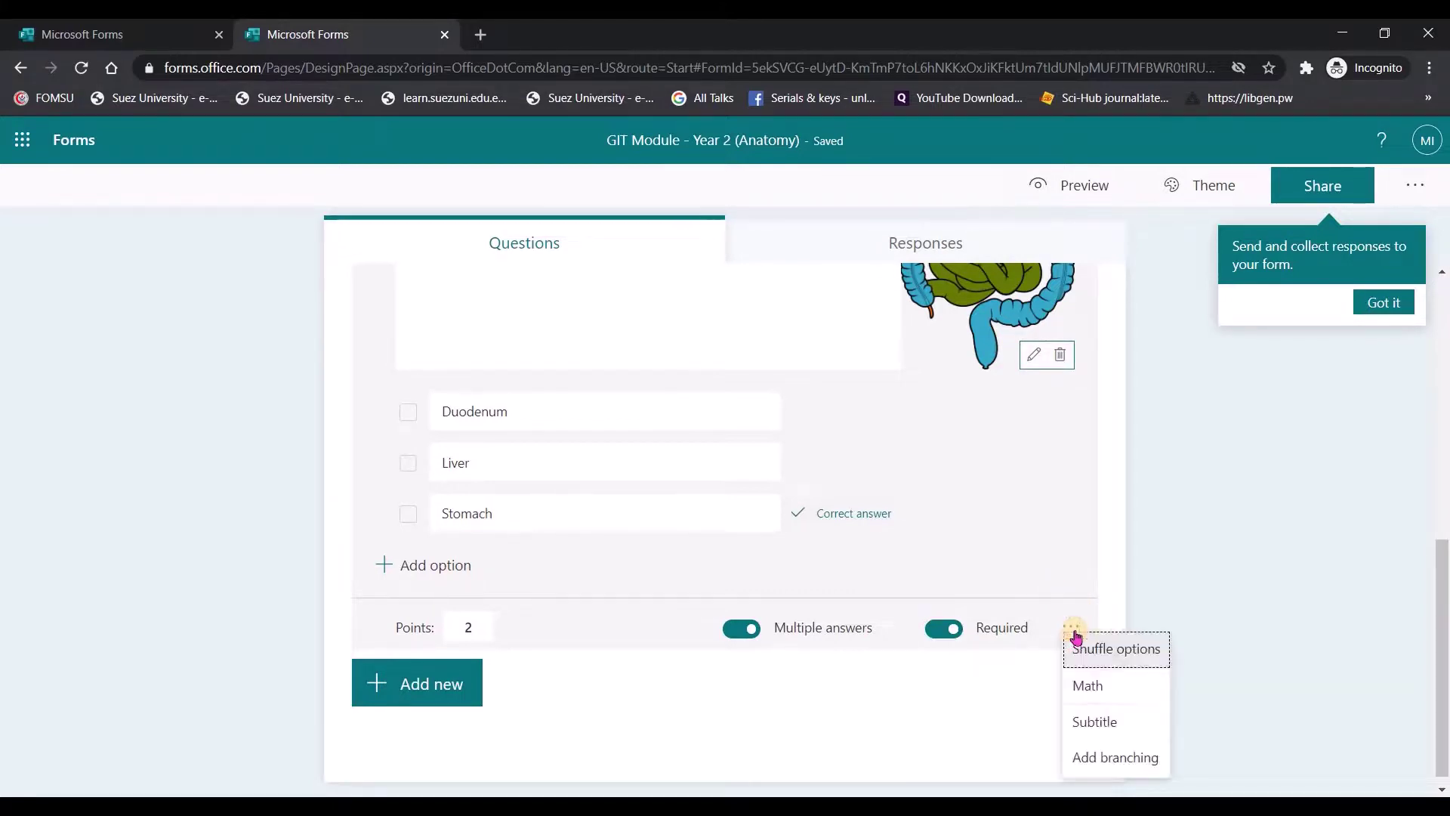
{"action": "left_click", "coordinate": [1161, 654]}
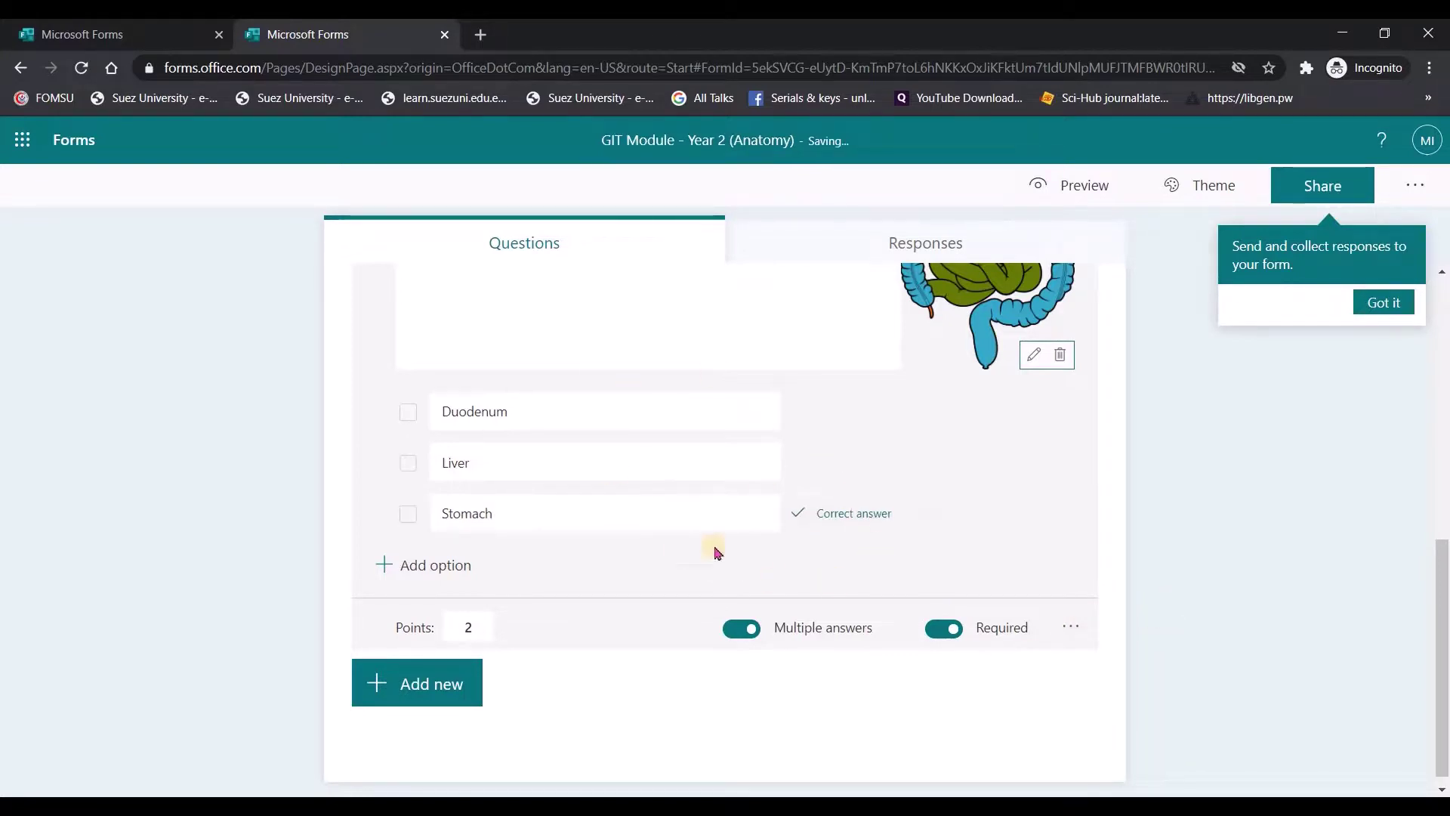
Add the subtitle "plz select 2 answers" to the organ question.
{"action": "left_click", "coordinate": [1067, 631]}
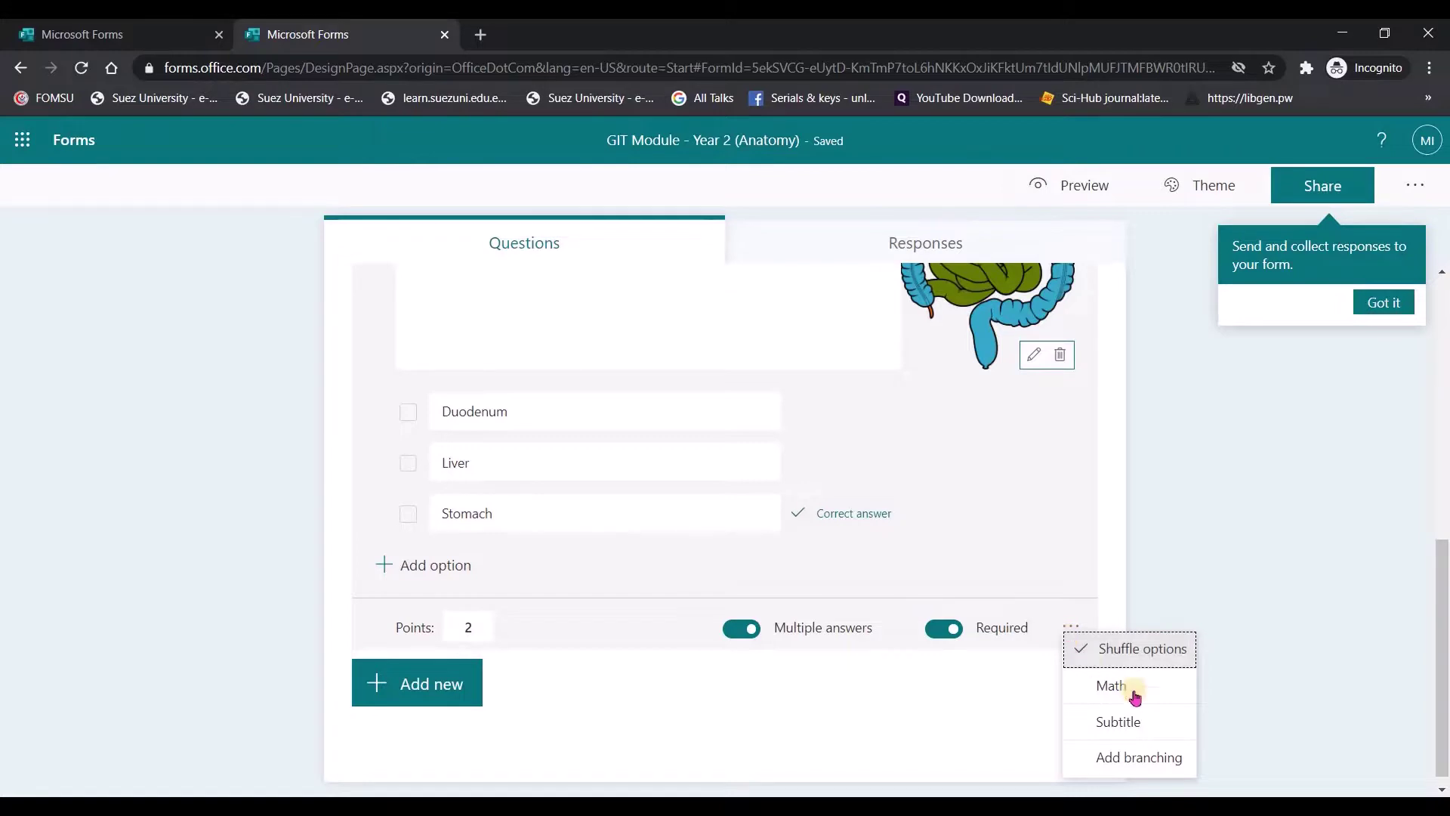
{"action": "left_click", "coordinate": [1173, 725]}
{"action": "scroll", "coordinate": [706, 486], "scroll_direction": "up", "scroll_amount": 3}
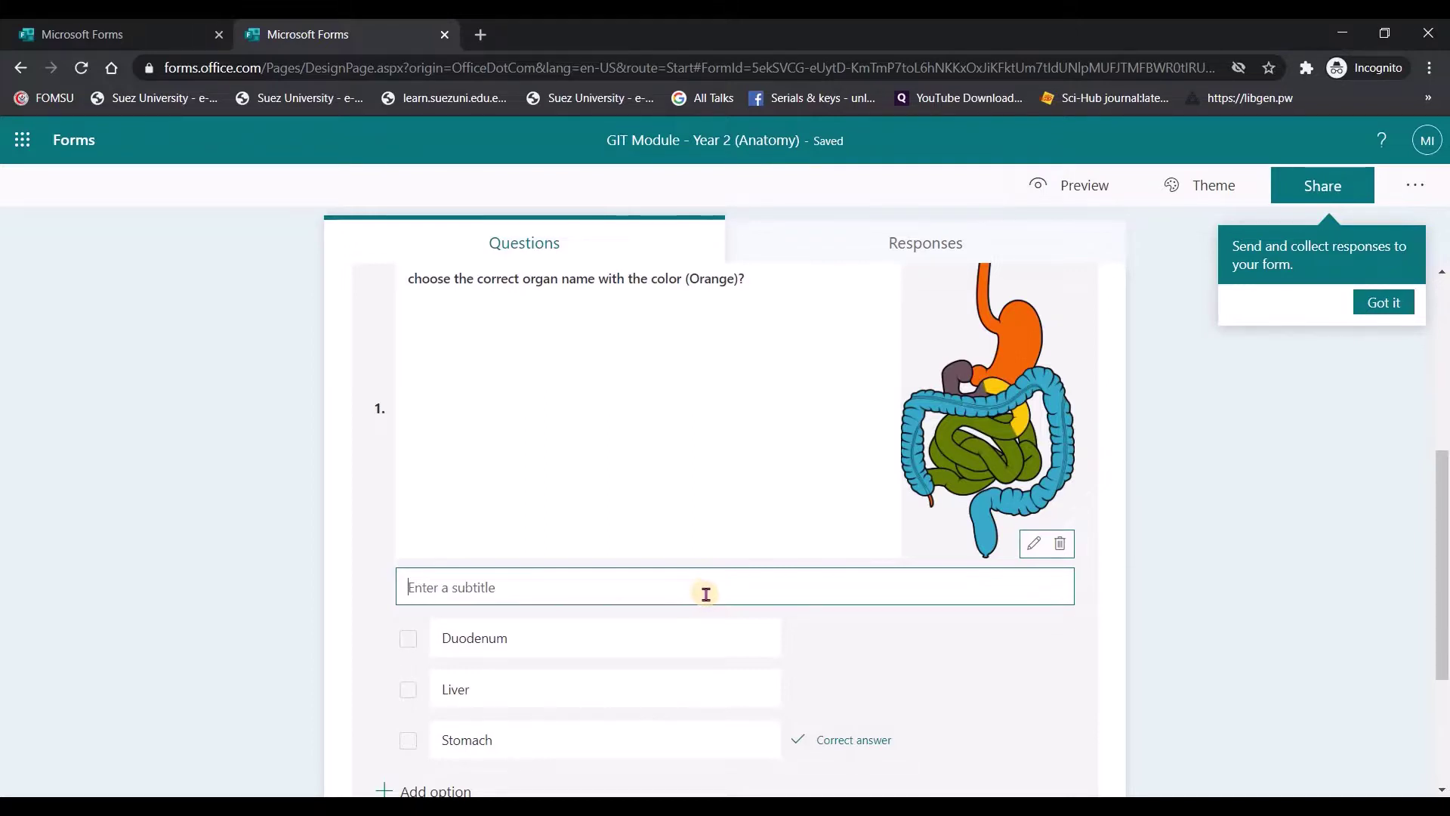
{"action": "scroll", "coordinate": [707, 594], "scroll_direction": "down", "scroll_amount": 1}
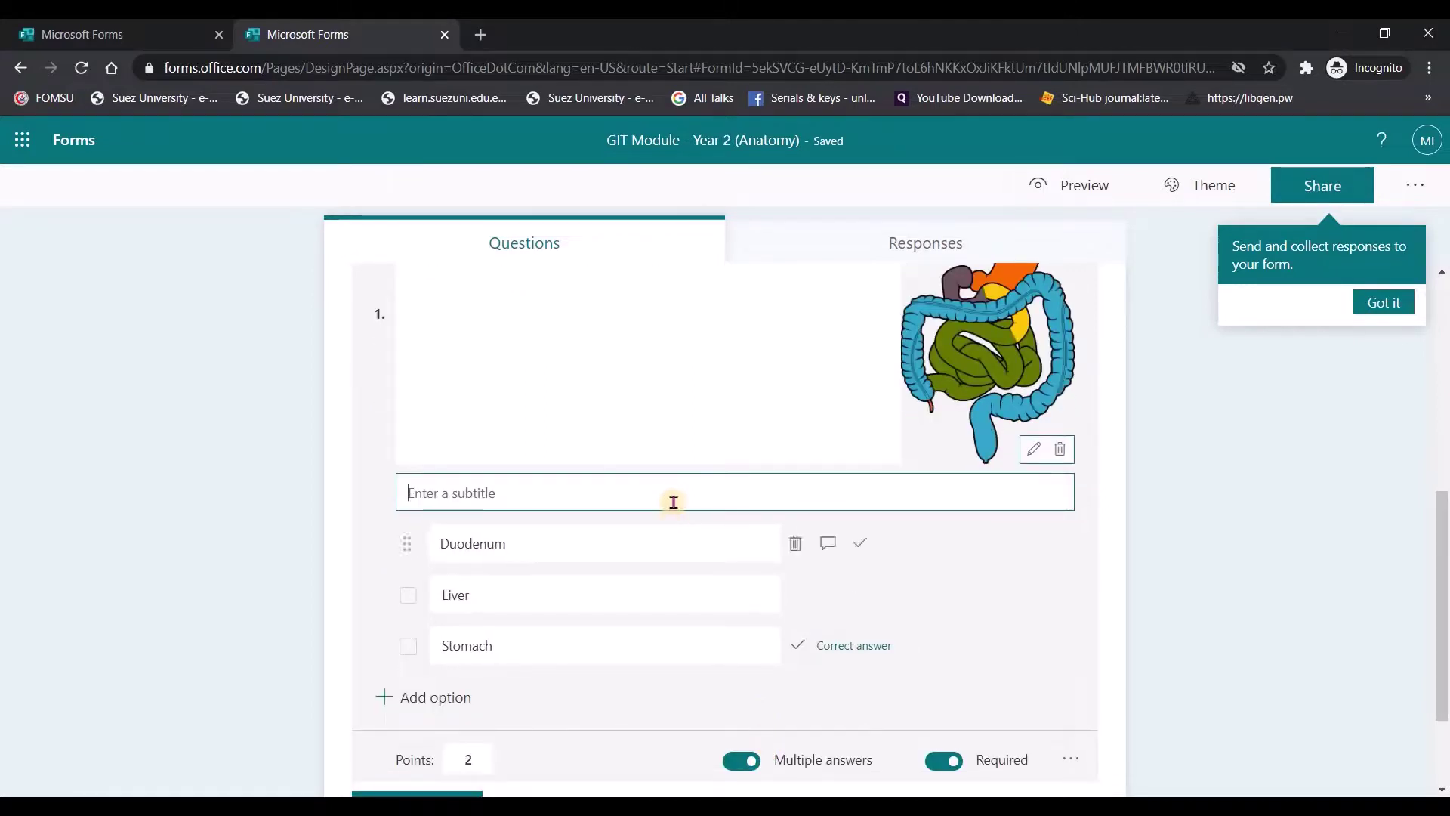
{"action": "type", "text": "plz selec"}
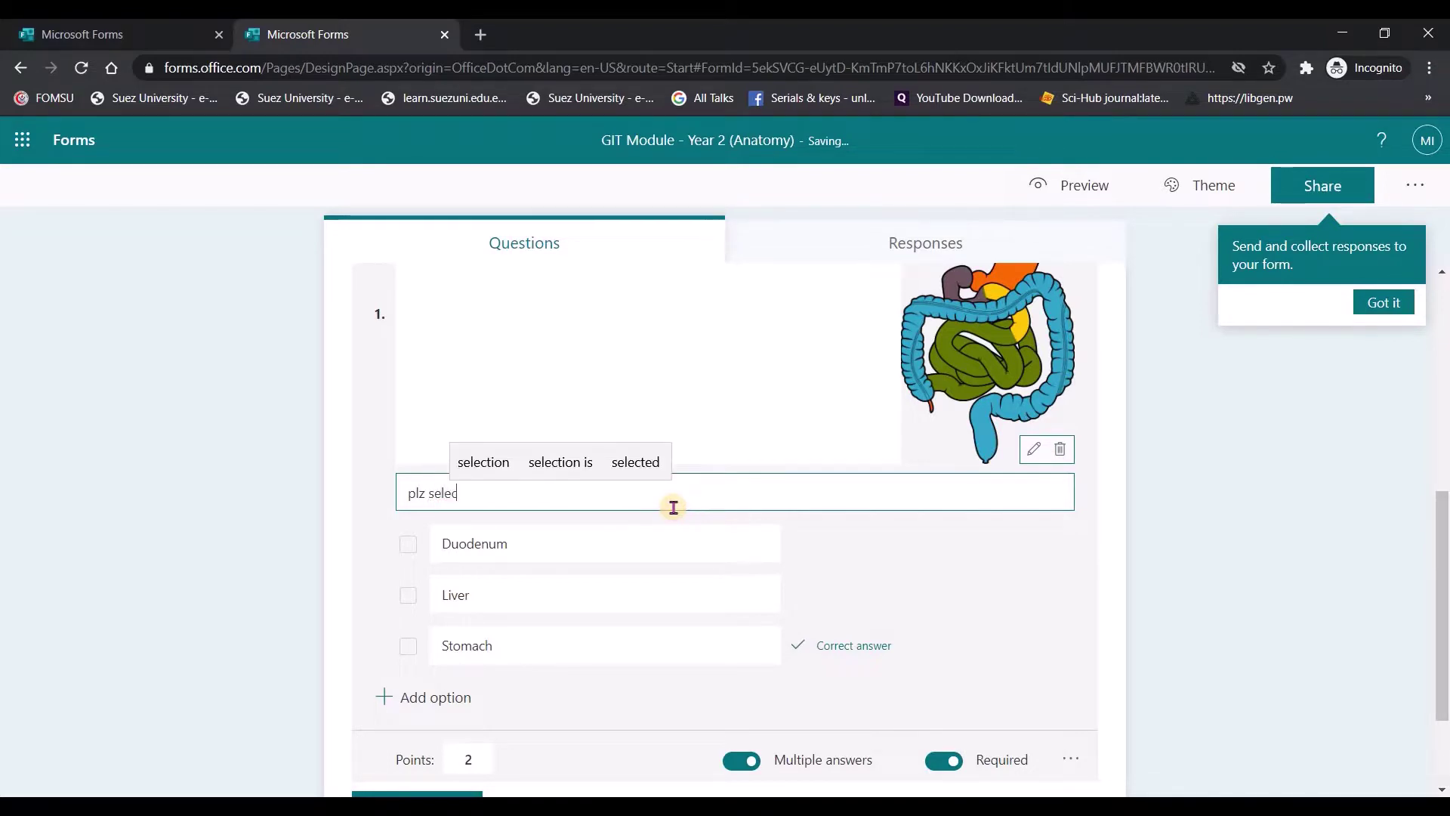
{"action": "type", "text": "t 2 answers"}
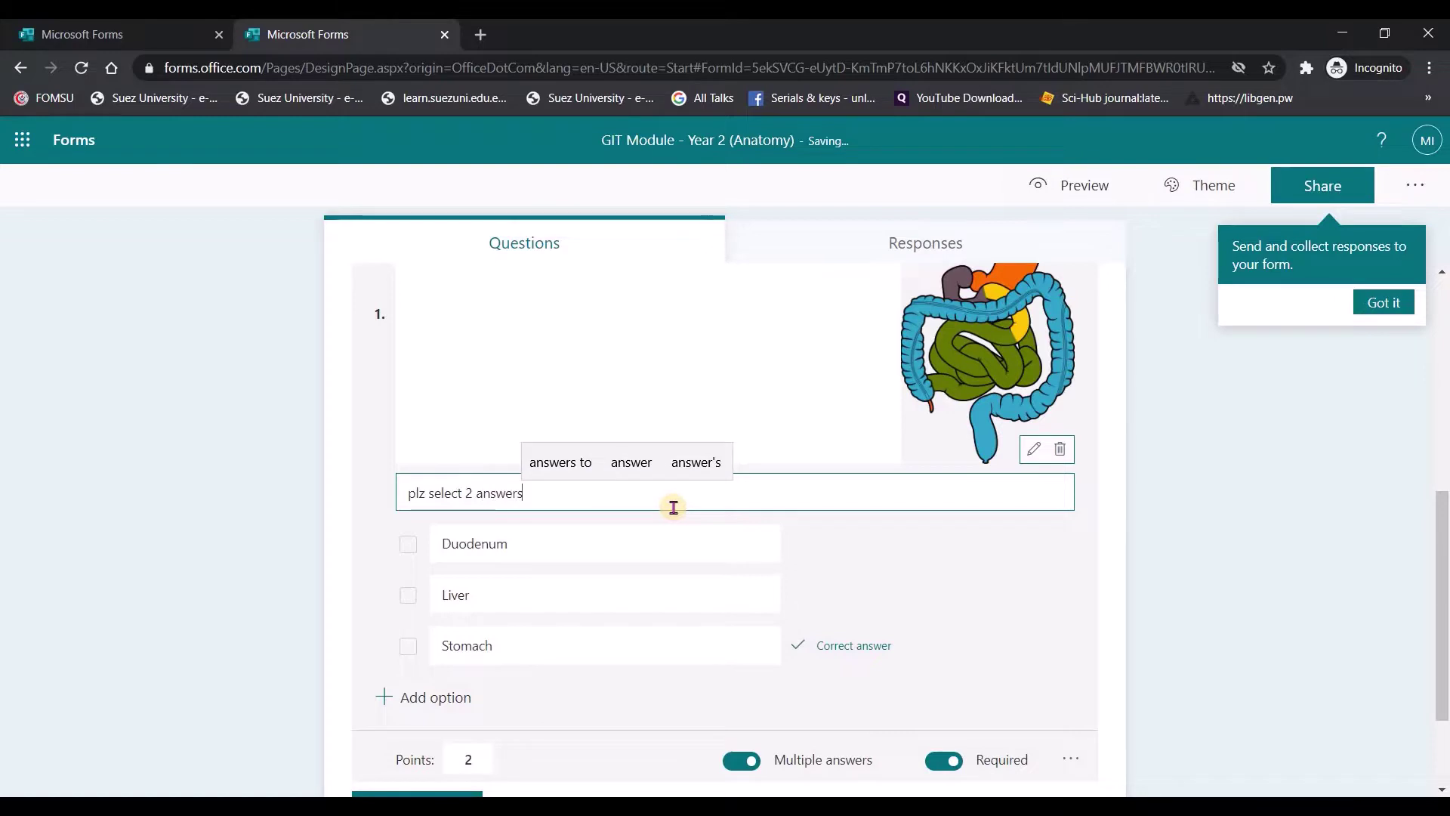
{"action": "key", "text": "ctrl+a"}
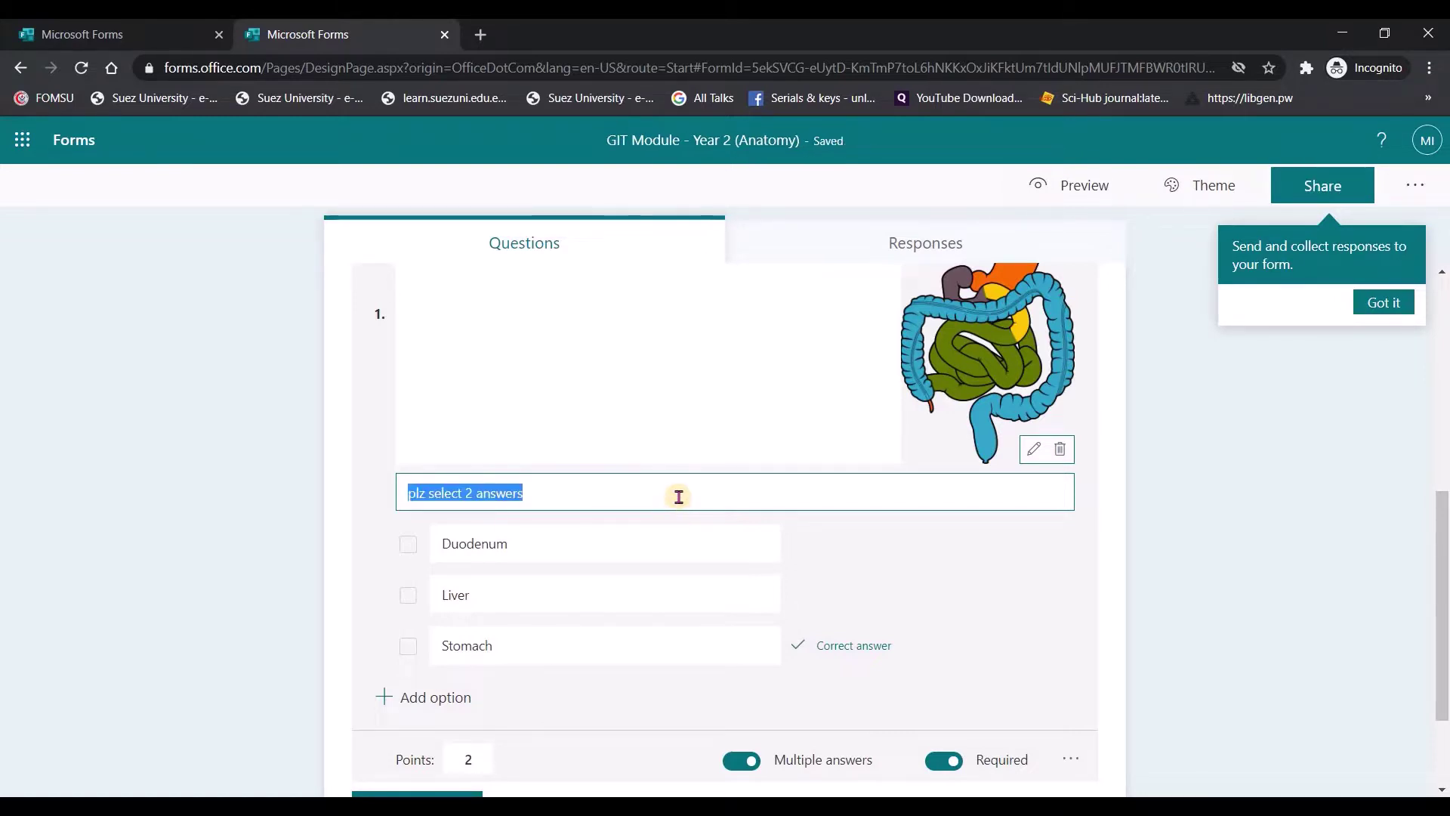
{"action": "scroll", "coordinate": [676, 506], "scroll_direction": "down", "scroll_amount": 1}
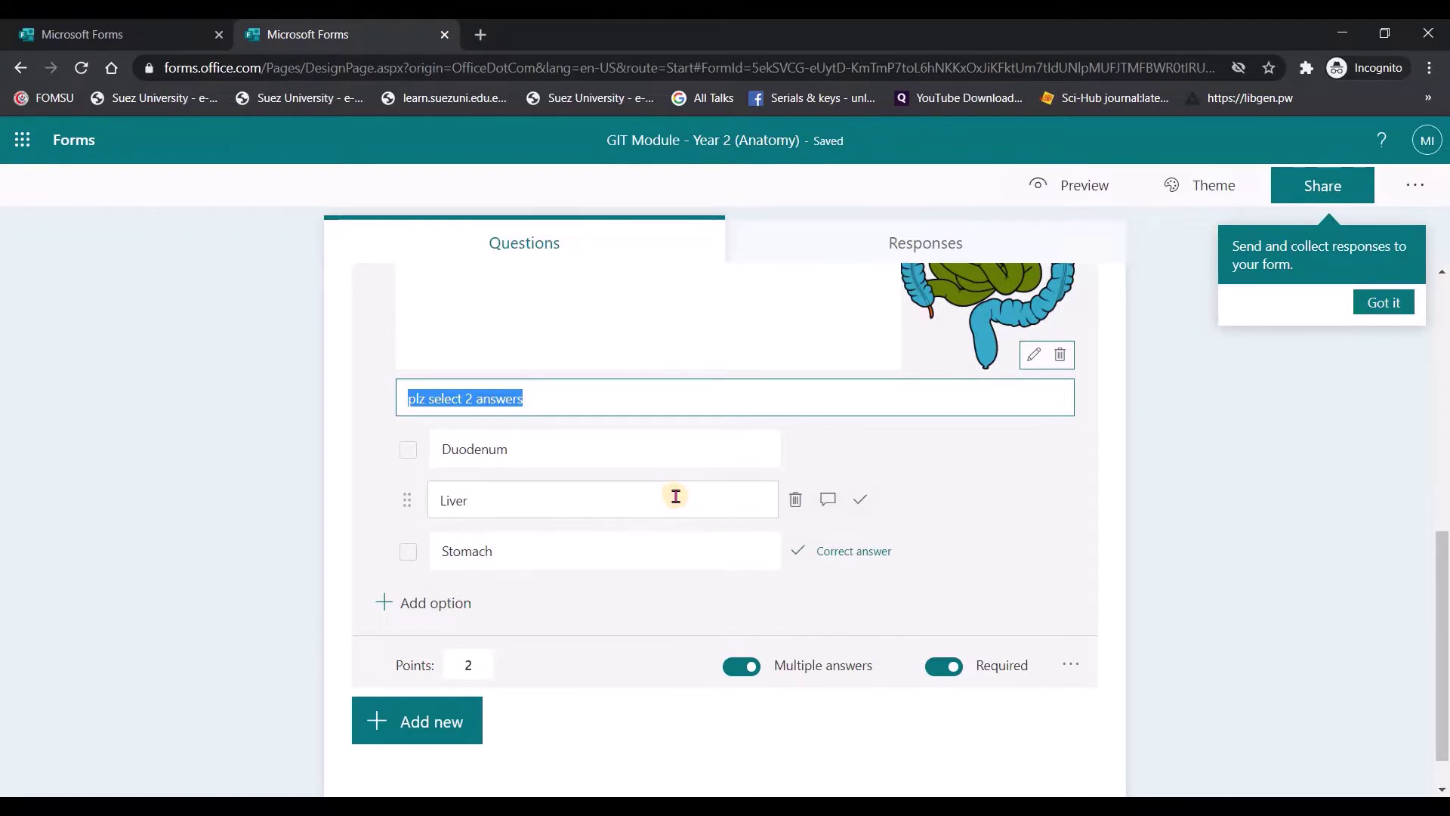
{"action": "left_click", "coordinate": [1002, 481]}
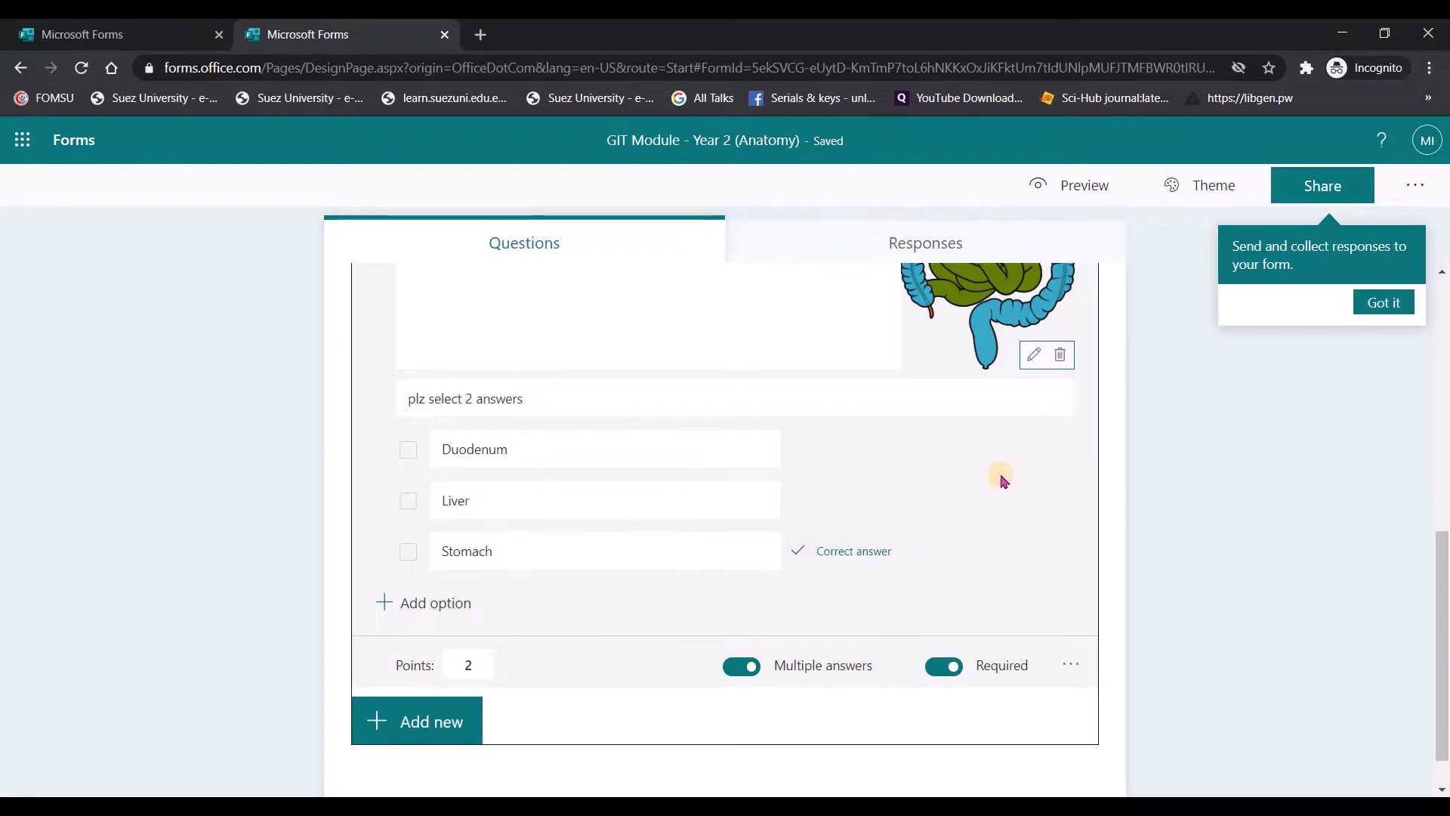
Remove the digestive system picture from the organ question and insert it into the question again.
{"action": "scroll", "coordinate": [1001, 480], "scroll_direction": "up", "scroll_amount": 5}
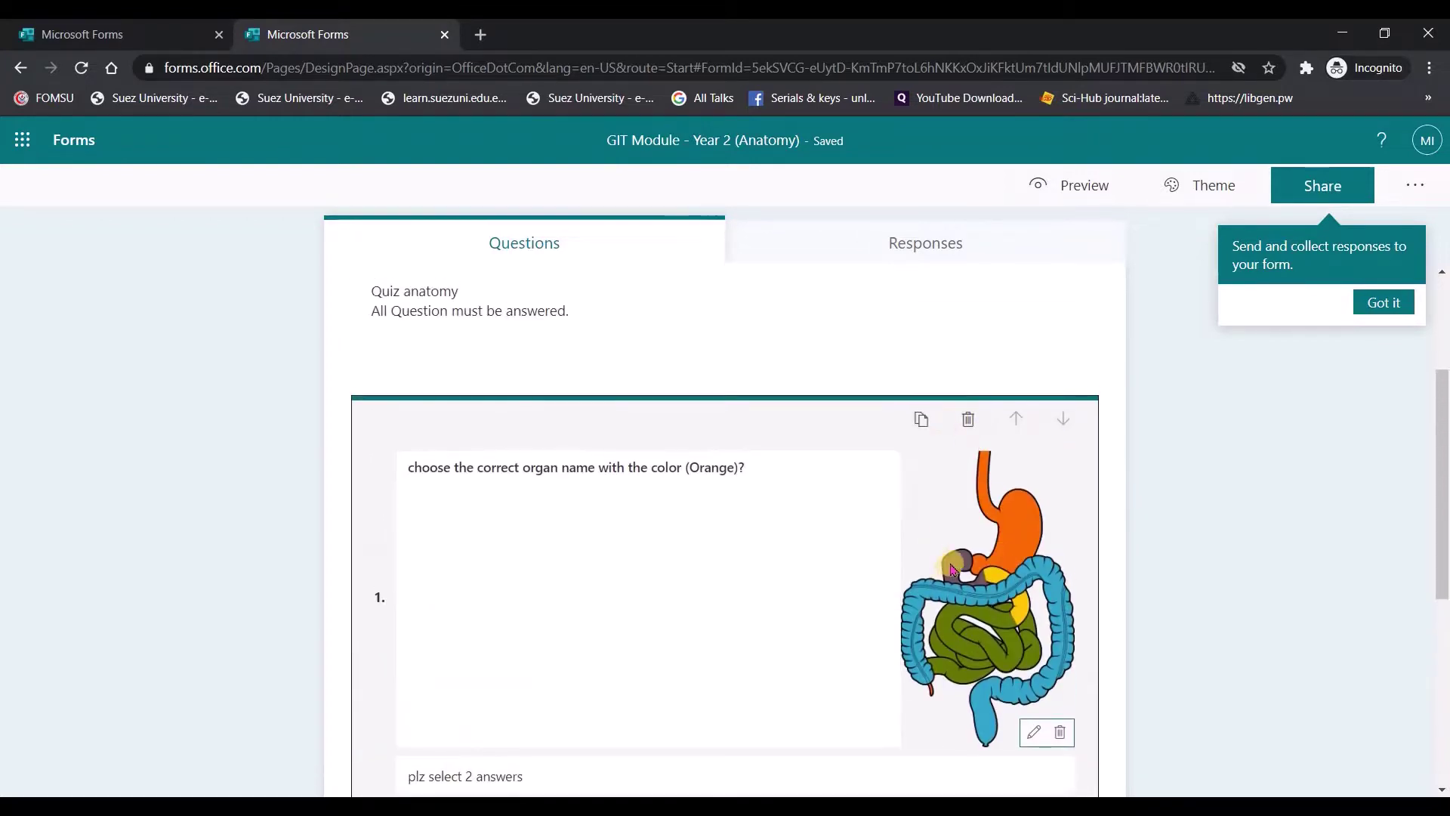
{"action": "scroll", "coordinate": [950, 570], "scroll_direction": "down", "scroll_amount": 1}
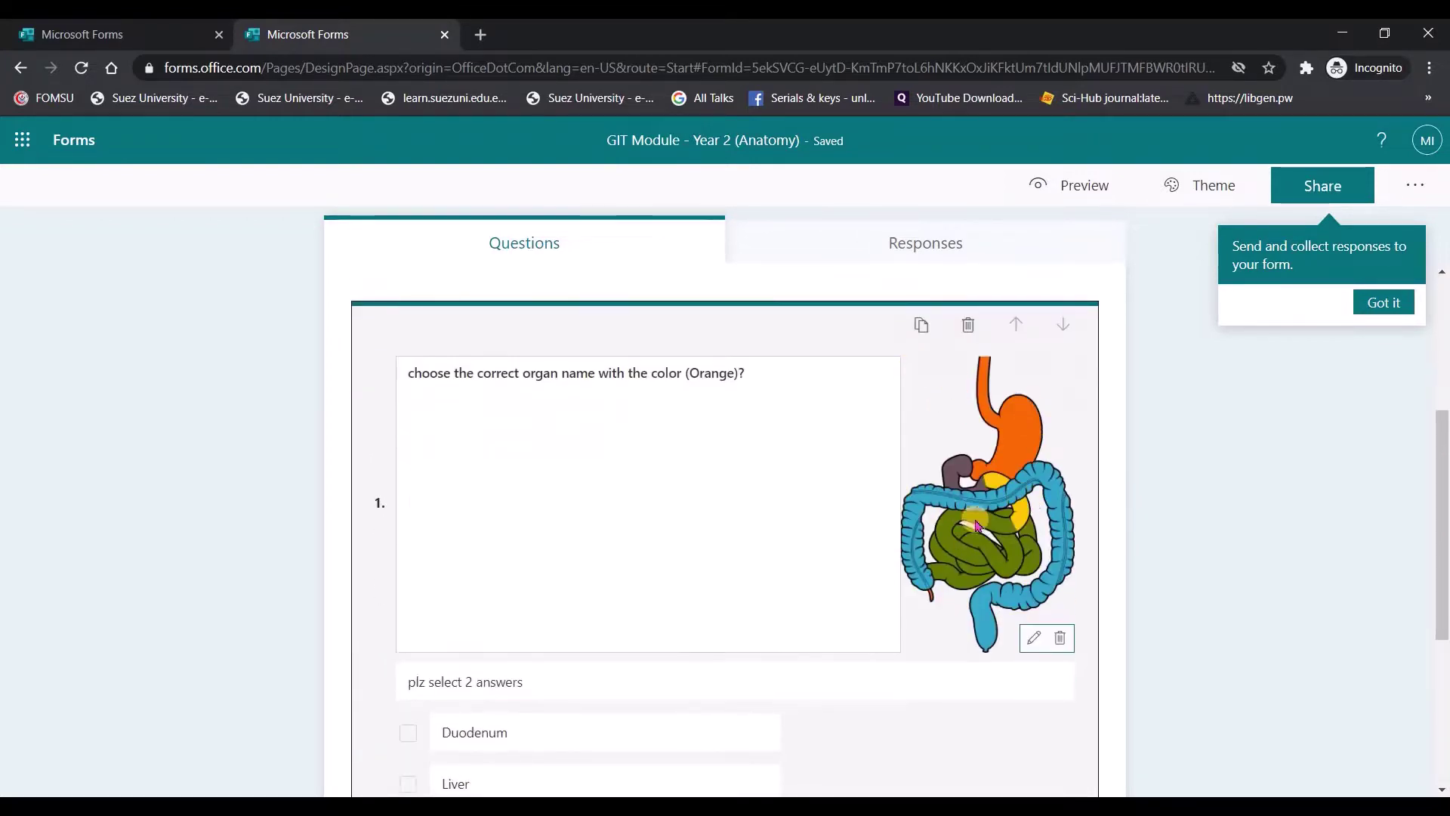
{"action": "left_click", "coordinate": [1055, 642]}
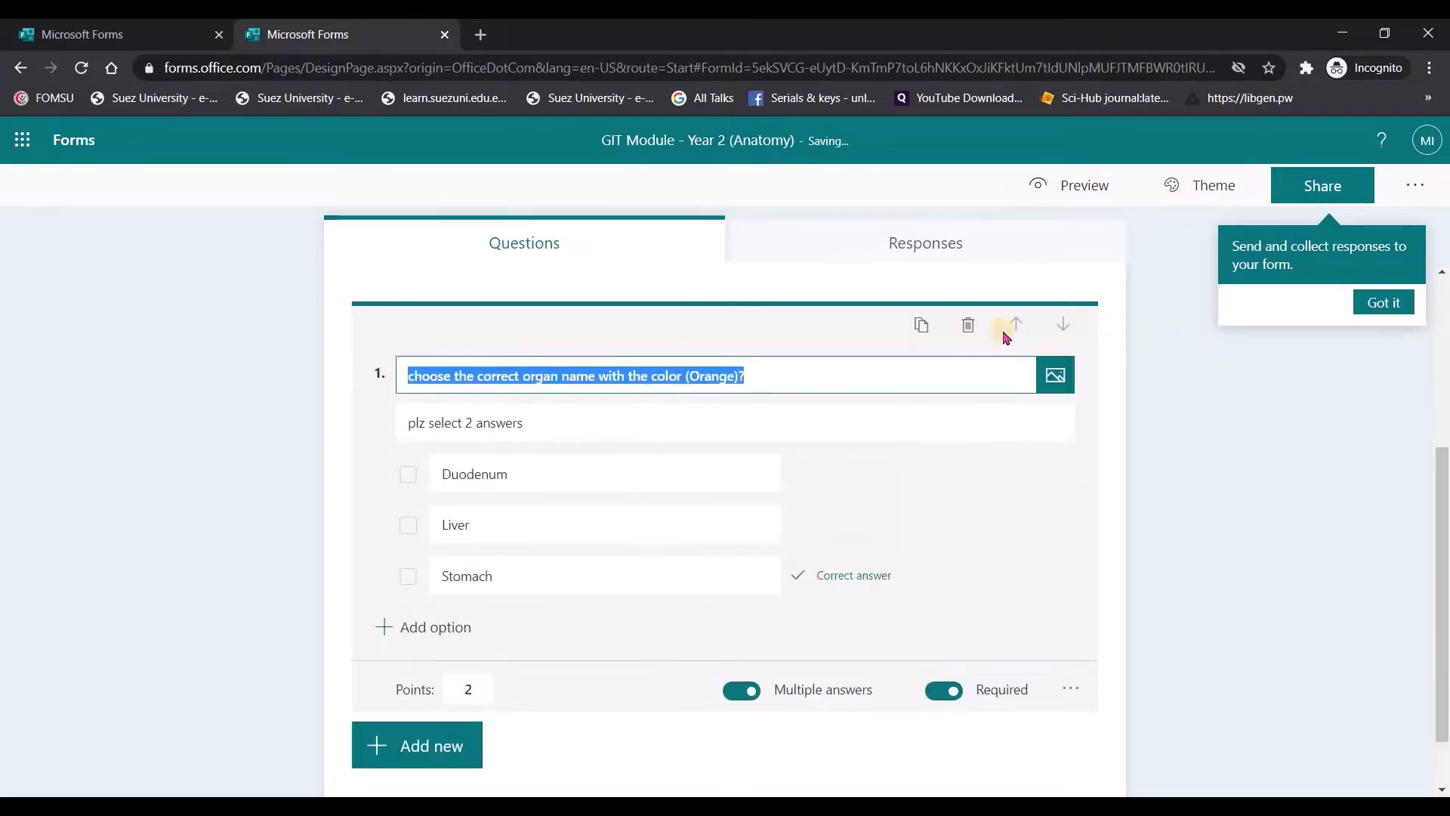
{"action": "left_click", "coordinate": [1055, 375]}
{"action": "left_click", "coordinate": [1164, 318]}
{"action": "left_click", "coordinate": [1363, 369]}
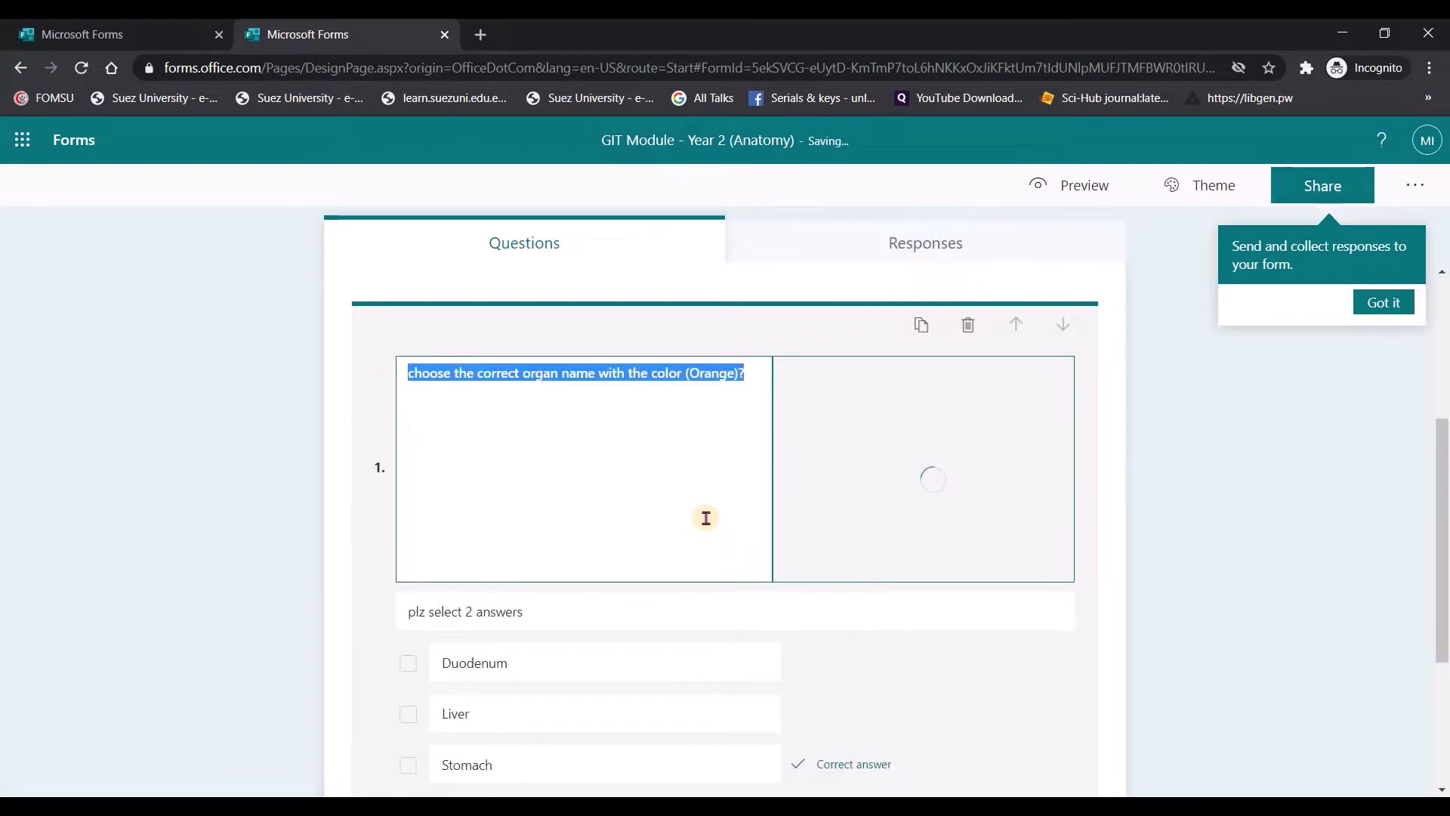
{"action": "scroll", "coordinate": [722, 483], "scroll_direction": "down", "scroll_amount": 1}
{"action": "scroll", "coordinate": [722, 476], "scroll_direction": "down", "scroll_amount": 2}
{"action": "scroll", "coordinate": [852, 408], "scroll_direction": "up", "scroll_amount": 2}
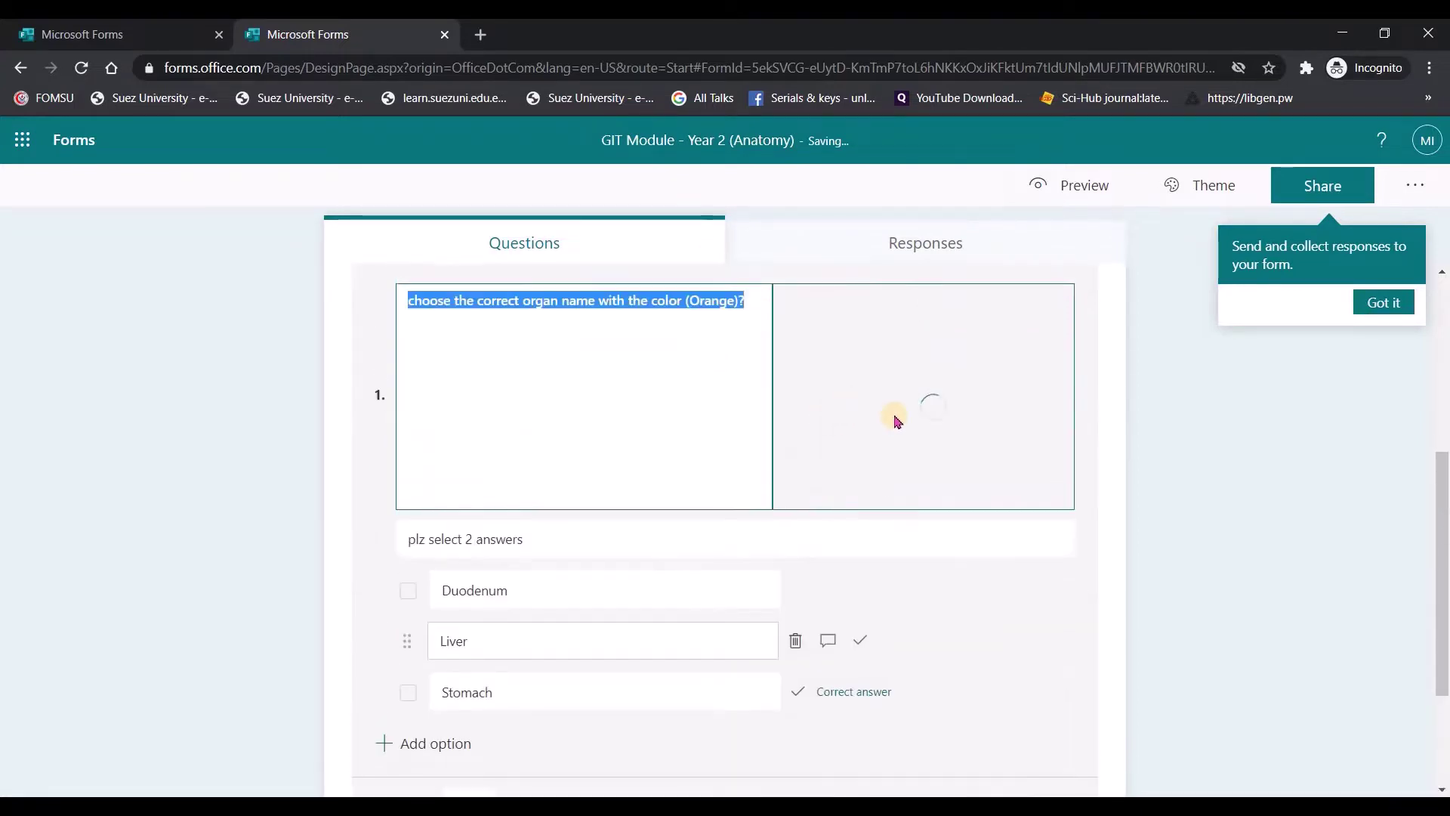
{"action": "scroll", "coordinate": [851, 407], "scroll_direction": "up", "scroll_amount": 1}
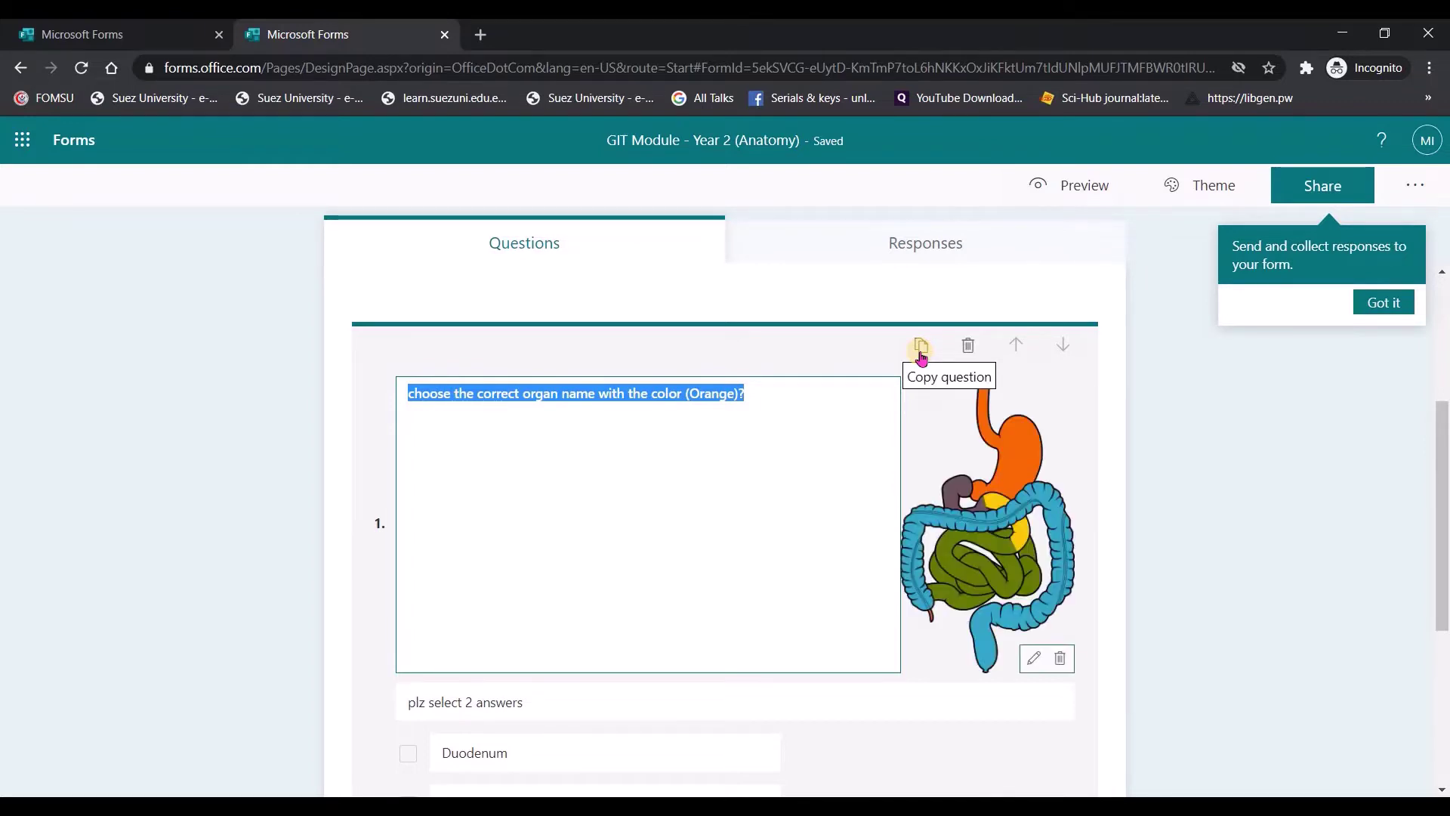
Duplicate the organ question together with its picture, subtitle, answer options and settings.
{"action": "scroll", "coordinate": [683, 592], "scroll_direction": "down", "scroll_amount": 1}
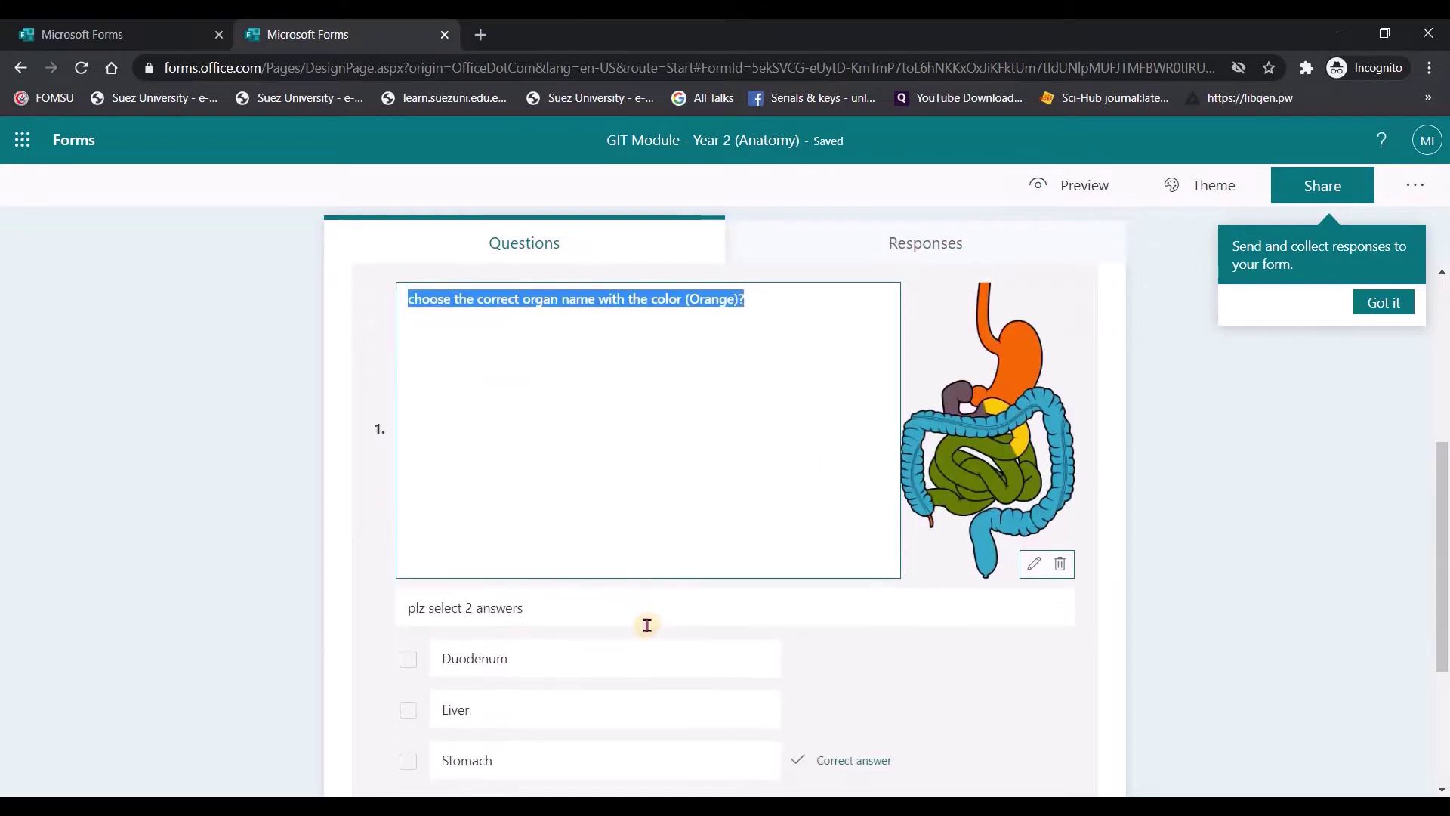
{"action": "left_click", "coordinate": [595, 605]}
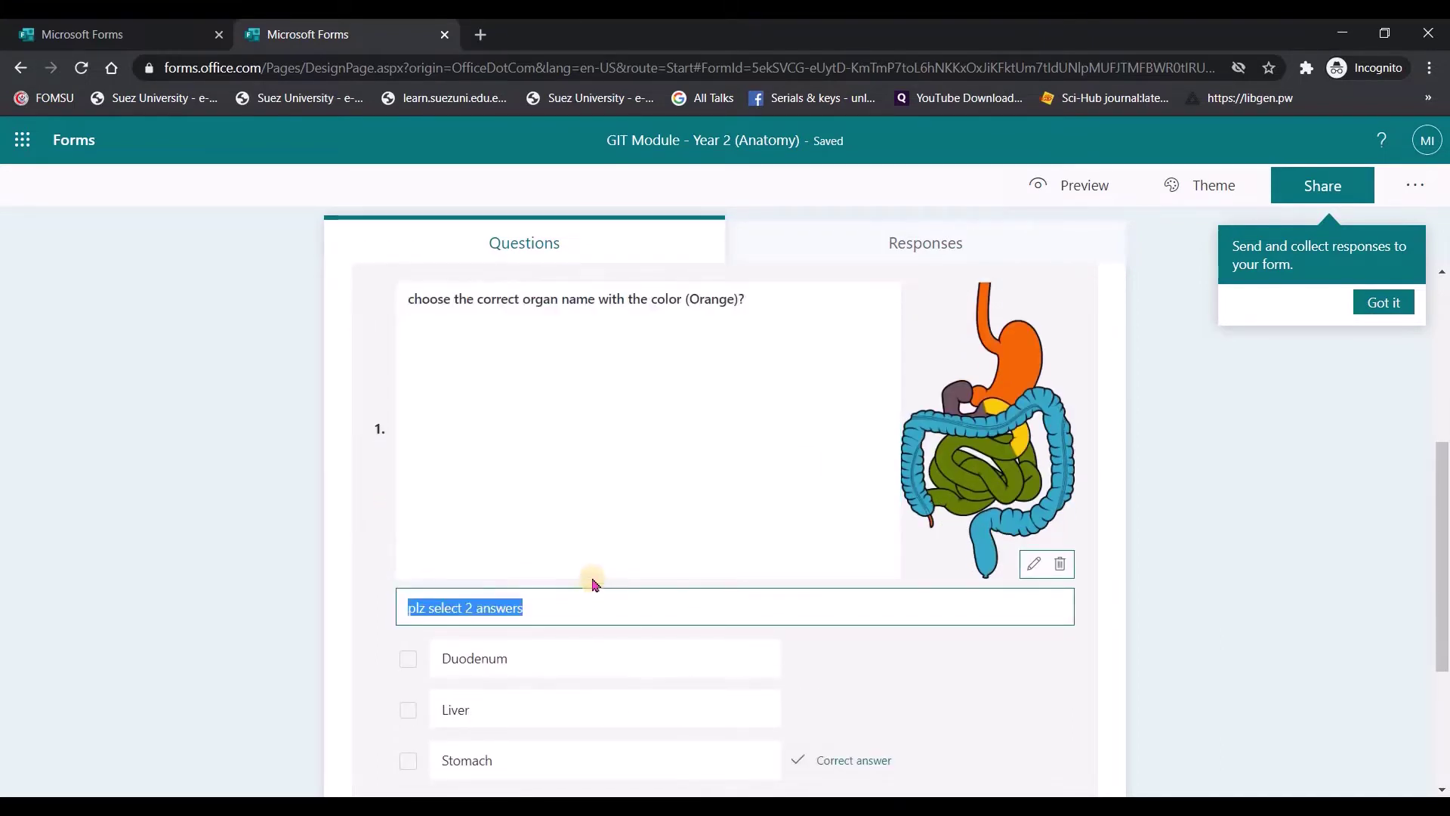
{"action": "left_click", "coordinate": [647, 420]}
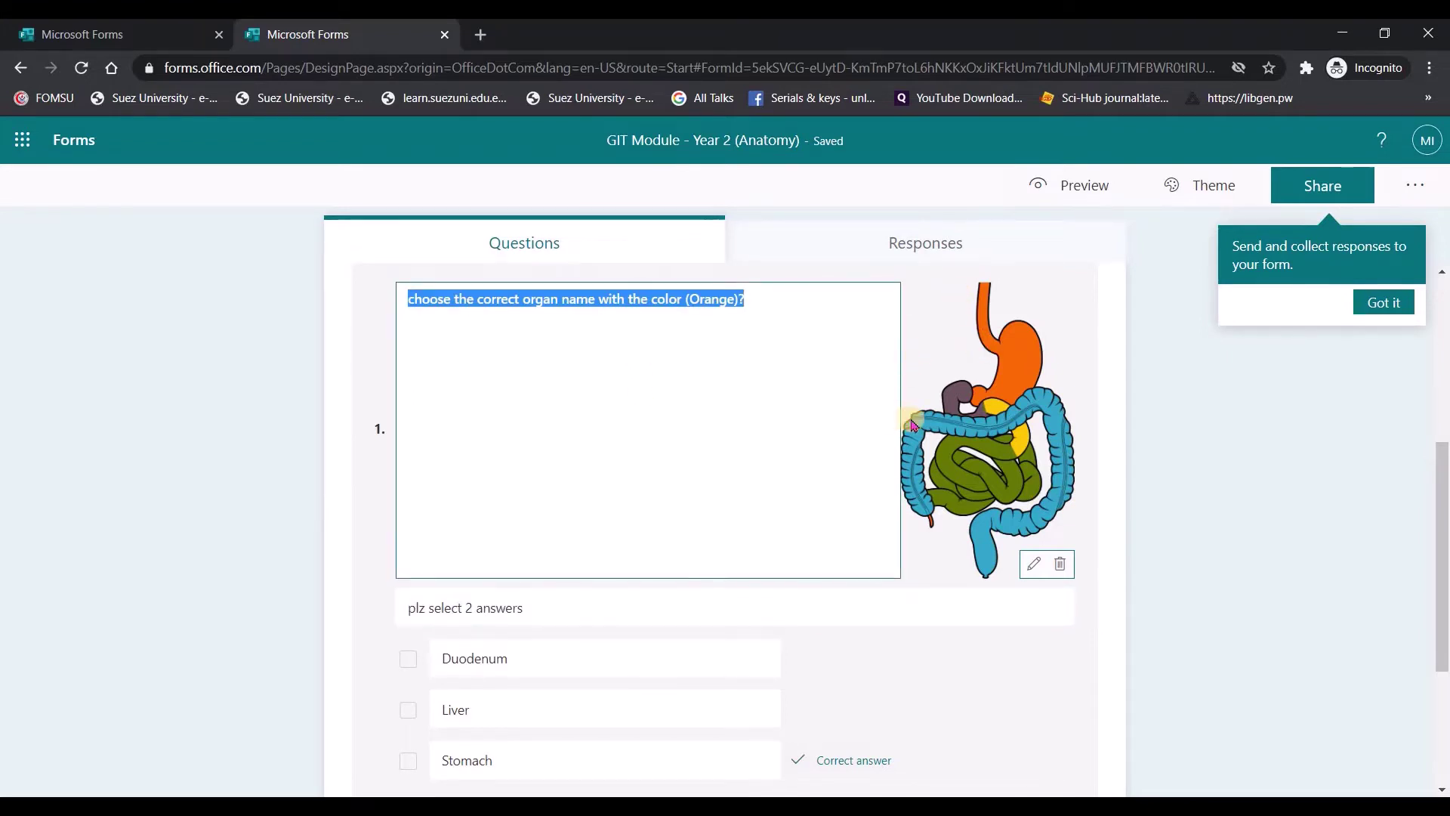
{"action": "scroll", "coordinate": [922, 450], "scroll_direction": "up", "scroll_amount": 3}
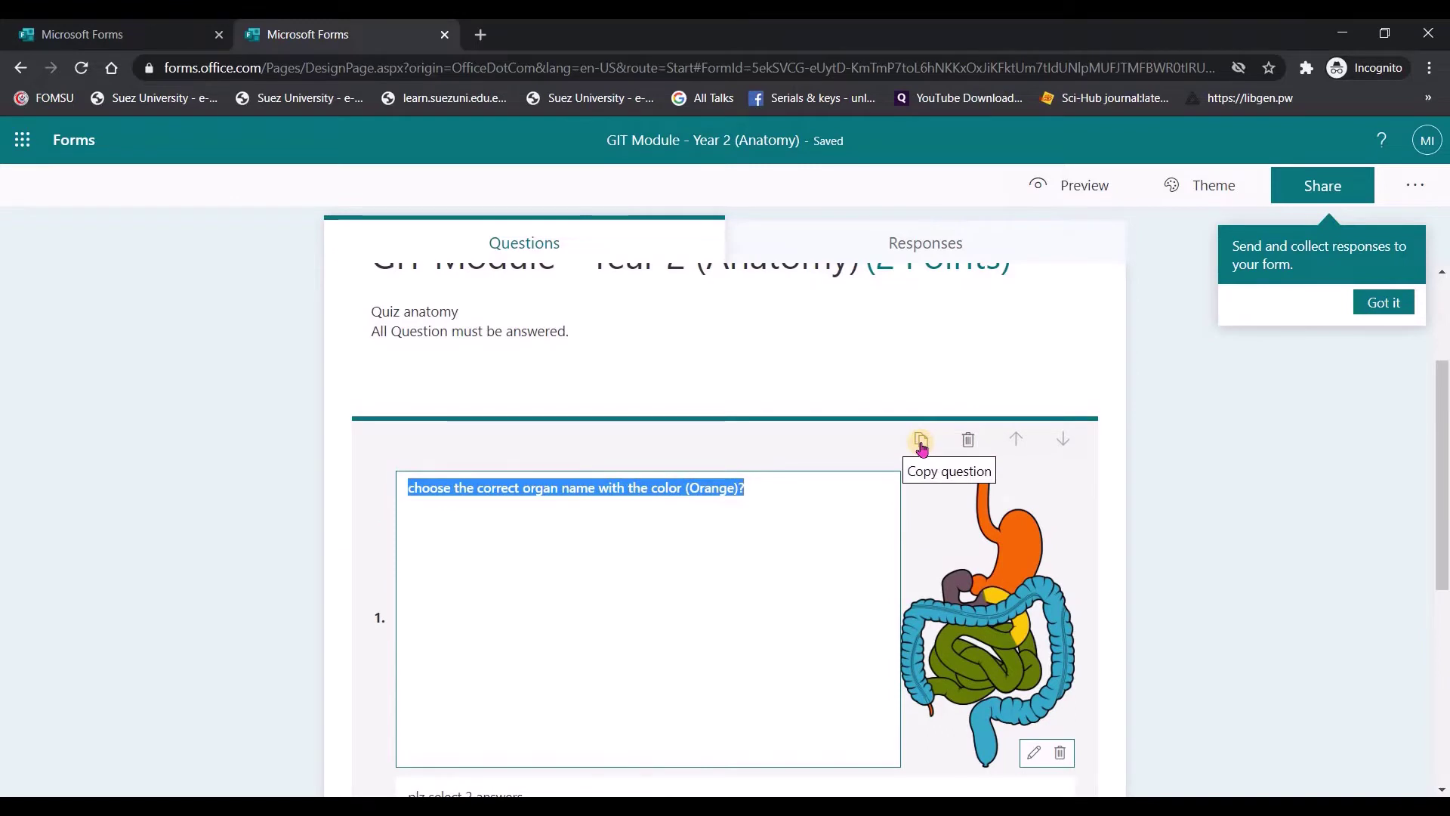
{"action": "left_click", "coordinate": [922, 446]}
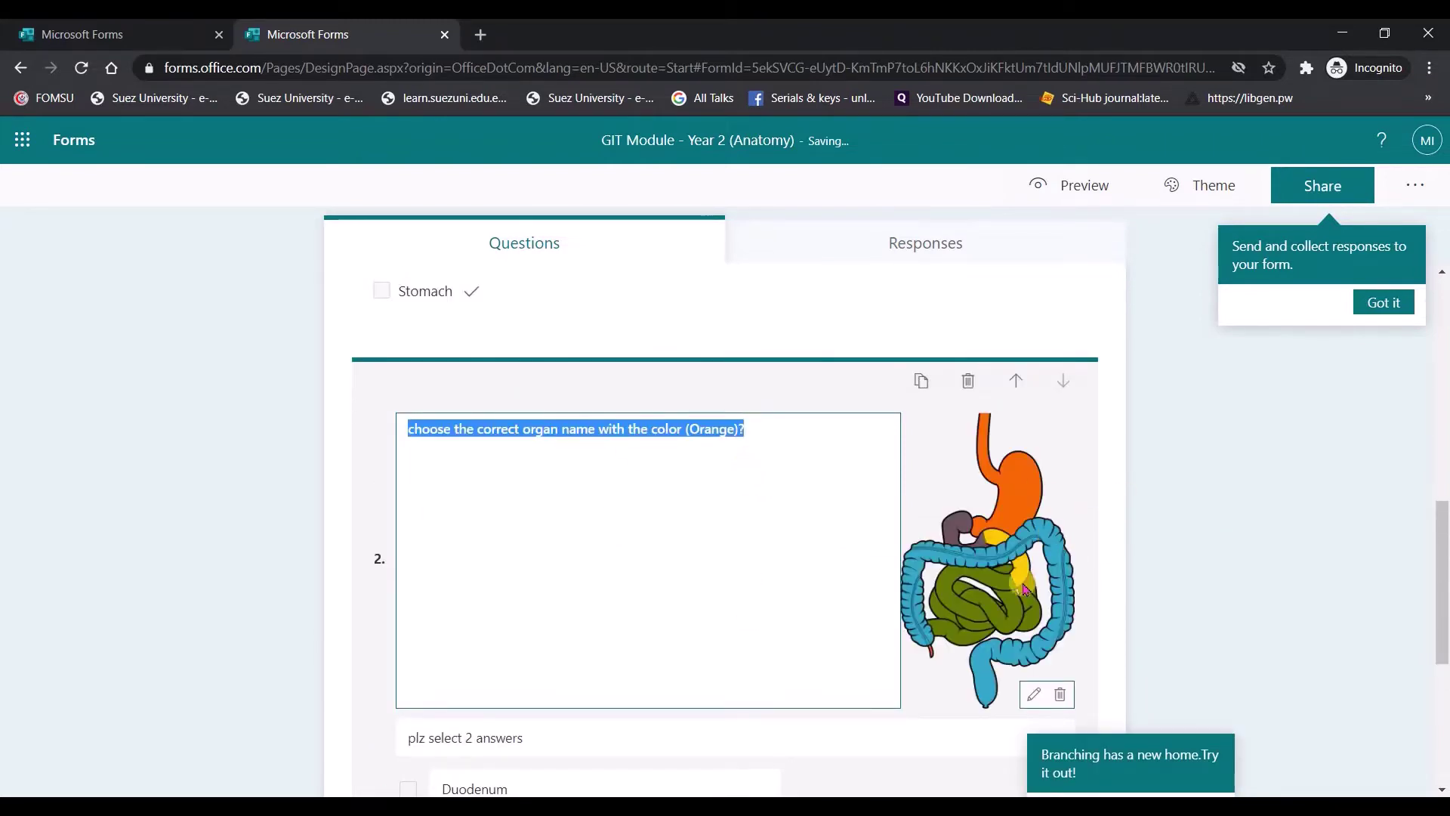
Look over the duplicated organ question and delete it, keeping only the original question.
{"action": "left_click", "coordinate": [658, 538]}
{"action": "scroll", "coordinate": [524, 528], "scroll_direction": "down", "scroll_amount": 3}
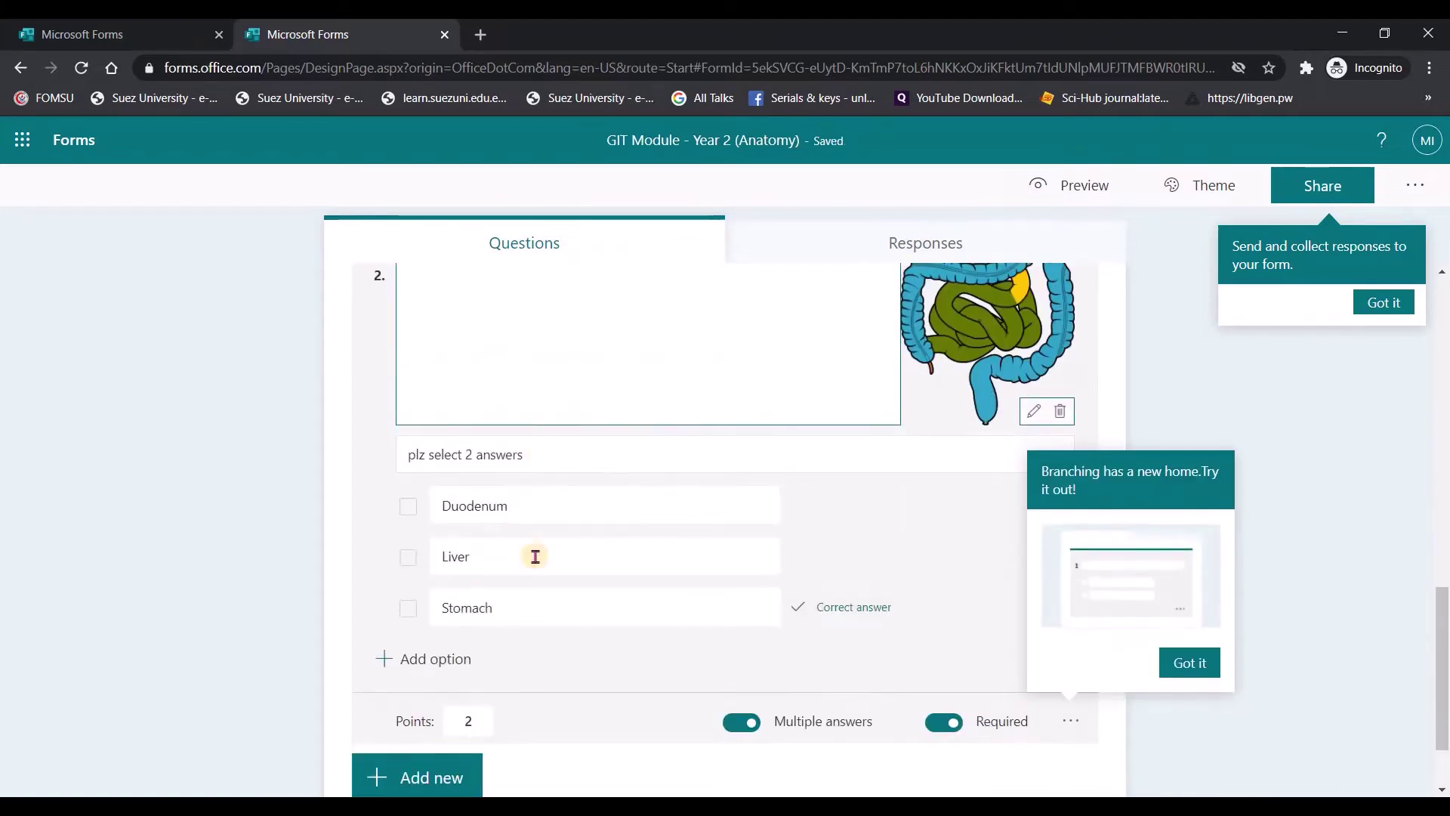
{"action": "scroll", "coordinate": [567, 582], "scroll_direction": "up", "scroll_amount": 3}
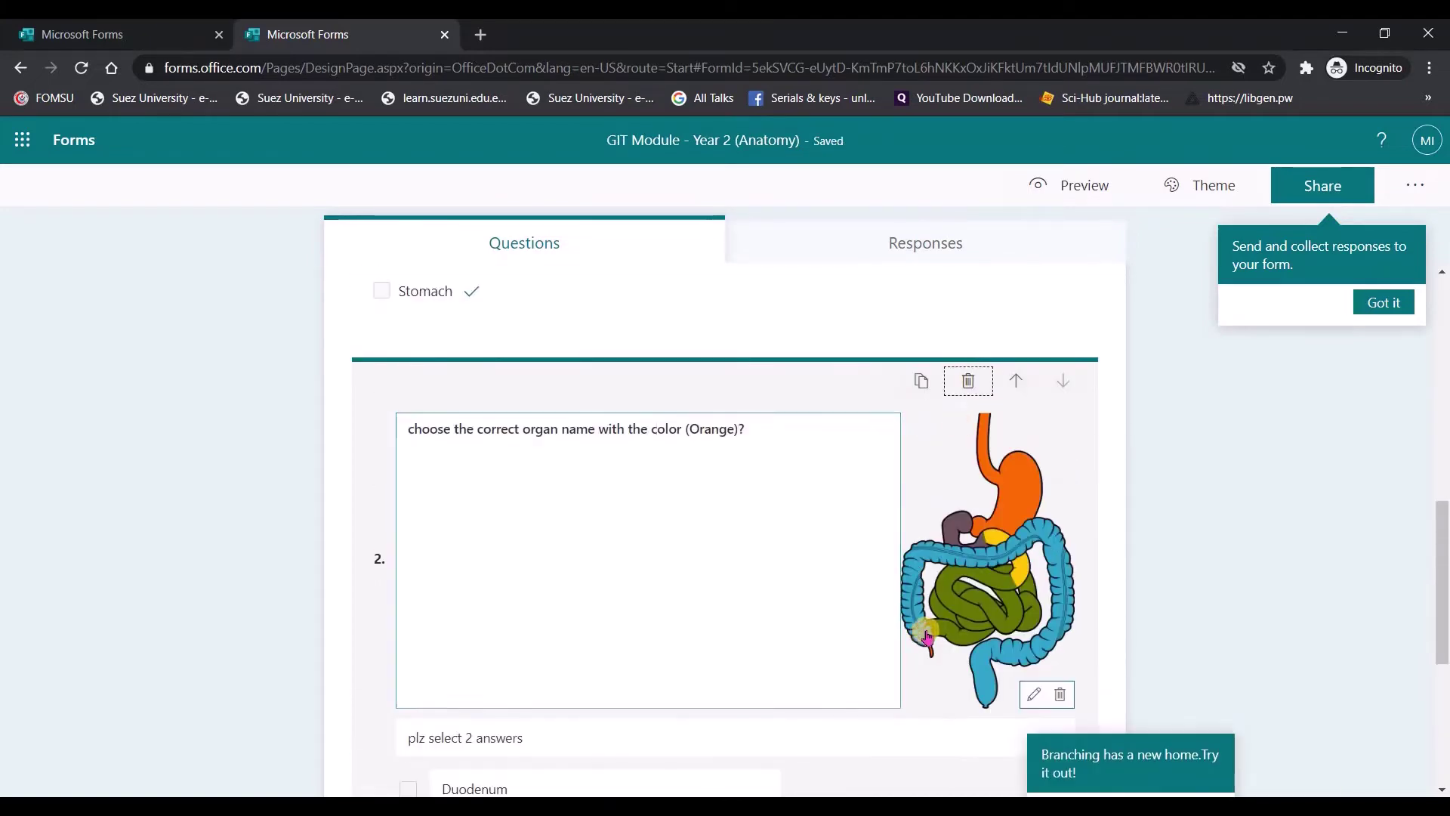
{"action": "left_click", "coordinate": [926, 641]}
{"action": "scroll", "coordinate": [889, 617], "scroll_direction": "up", "scroll_amount": 3}
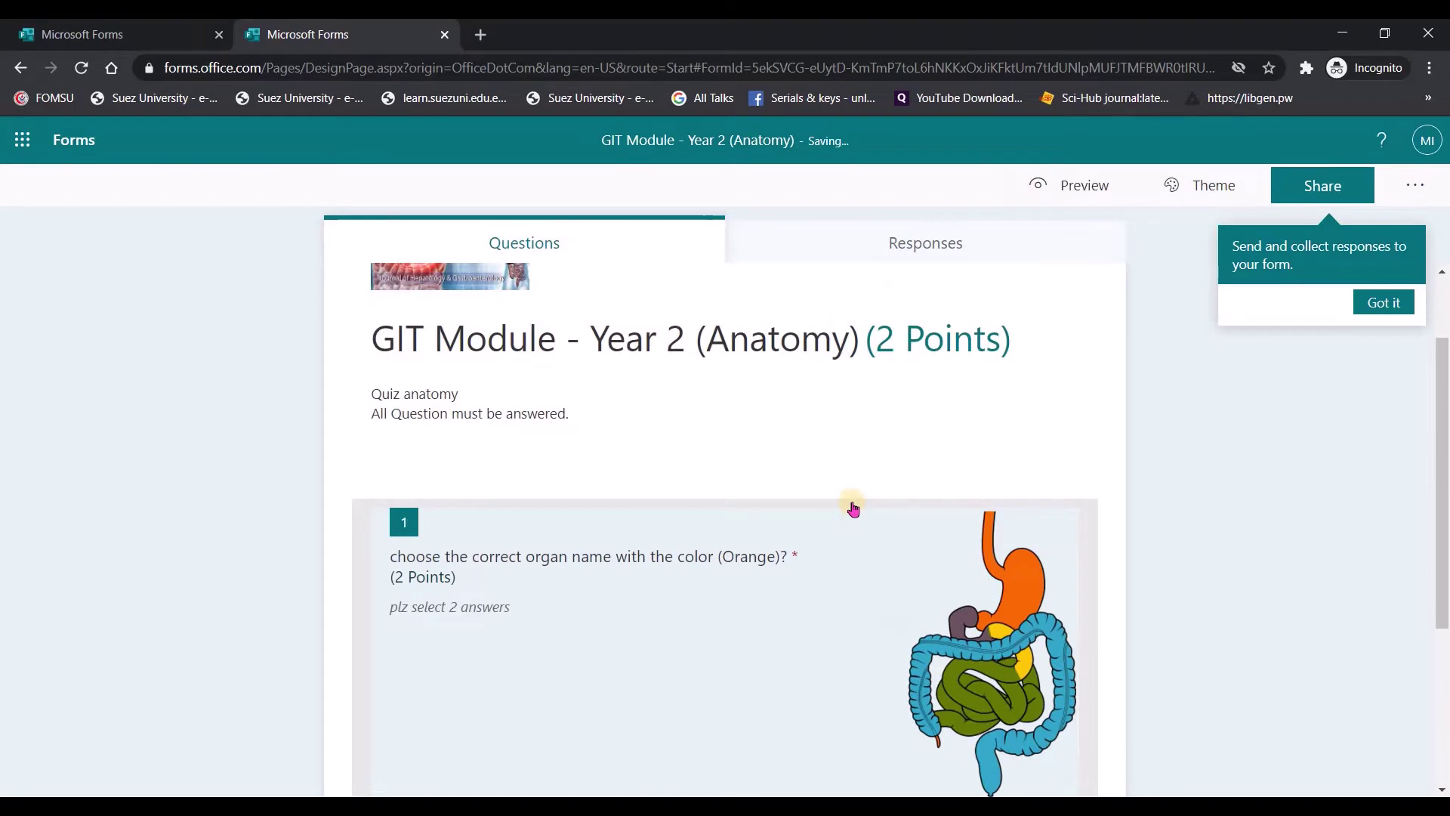
{"action": "scroll", "coordinate": [854, 507], "scroll_direction": "down", "scroll_amount": 3}
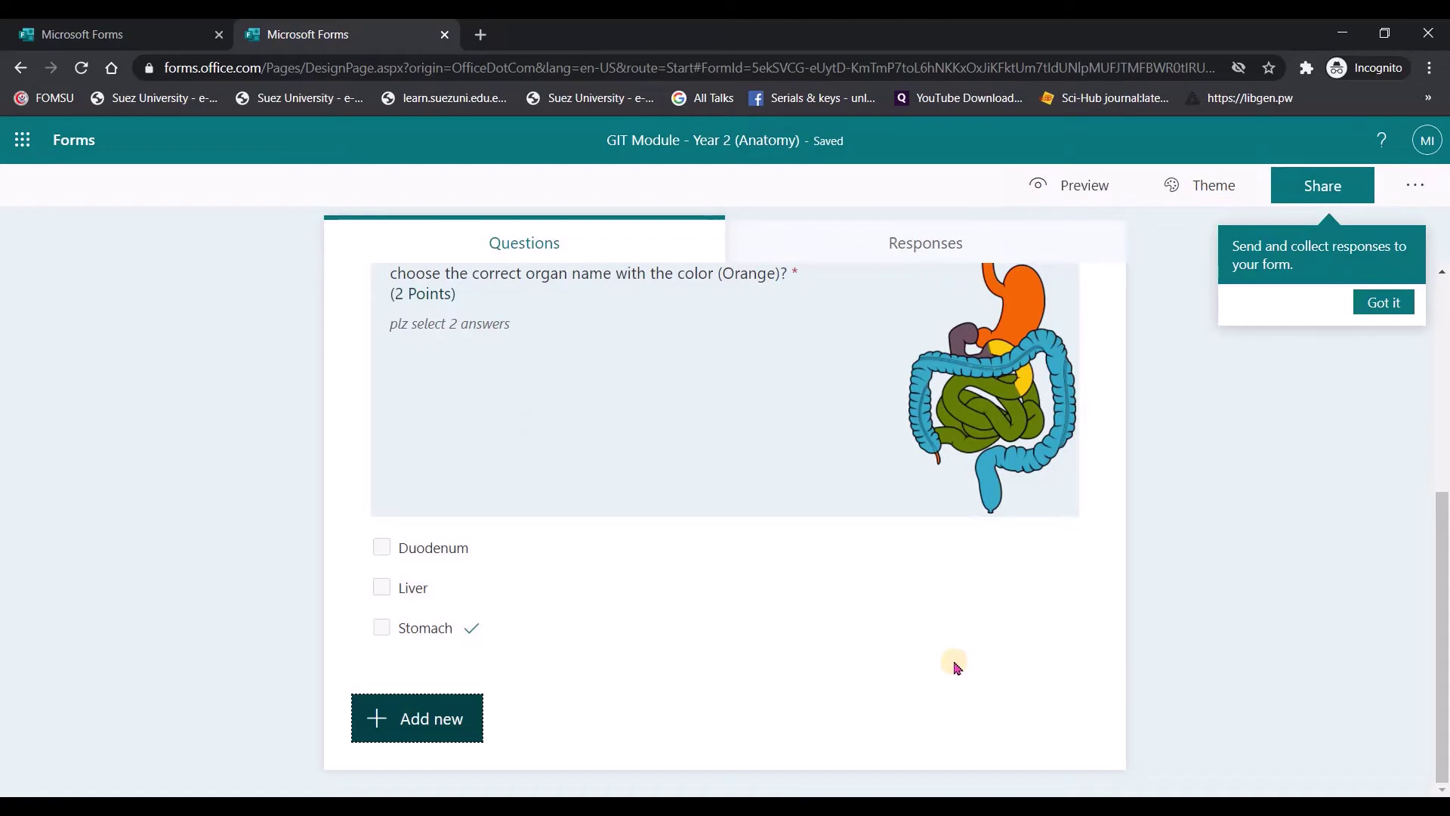
{"action": "scroll", "coordinate": [907, 625], "scroll_direction": "up", "scroll_amount": 1}
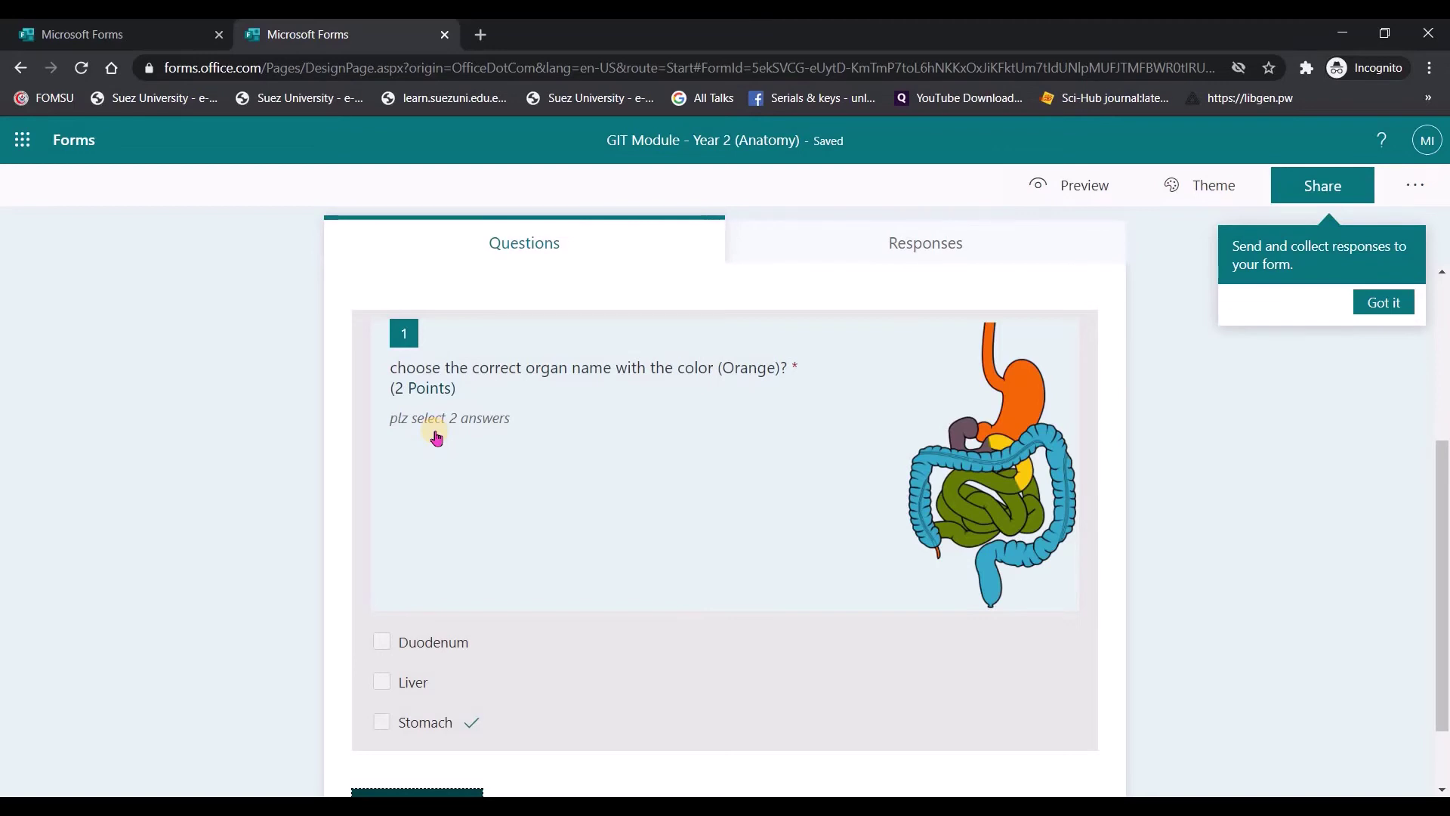
{"action": "scroll", "coordinate": [437, 439], "scroll_direction": "down", "scroll_amount": 2}
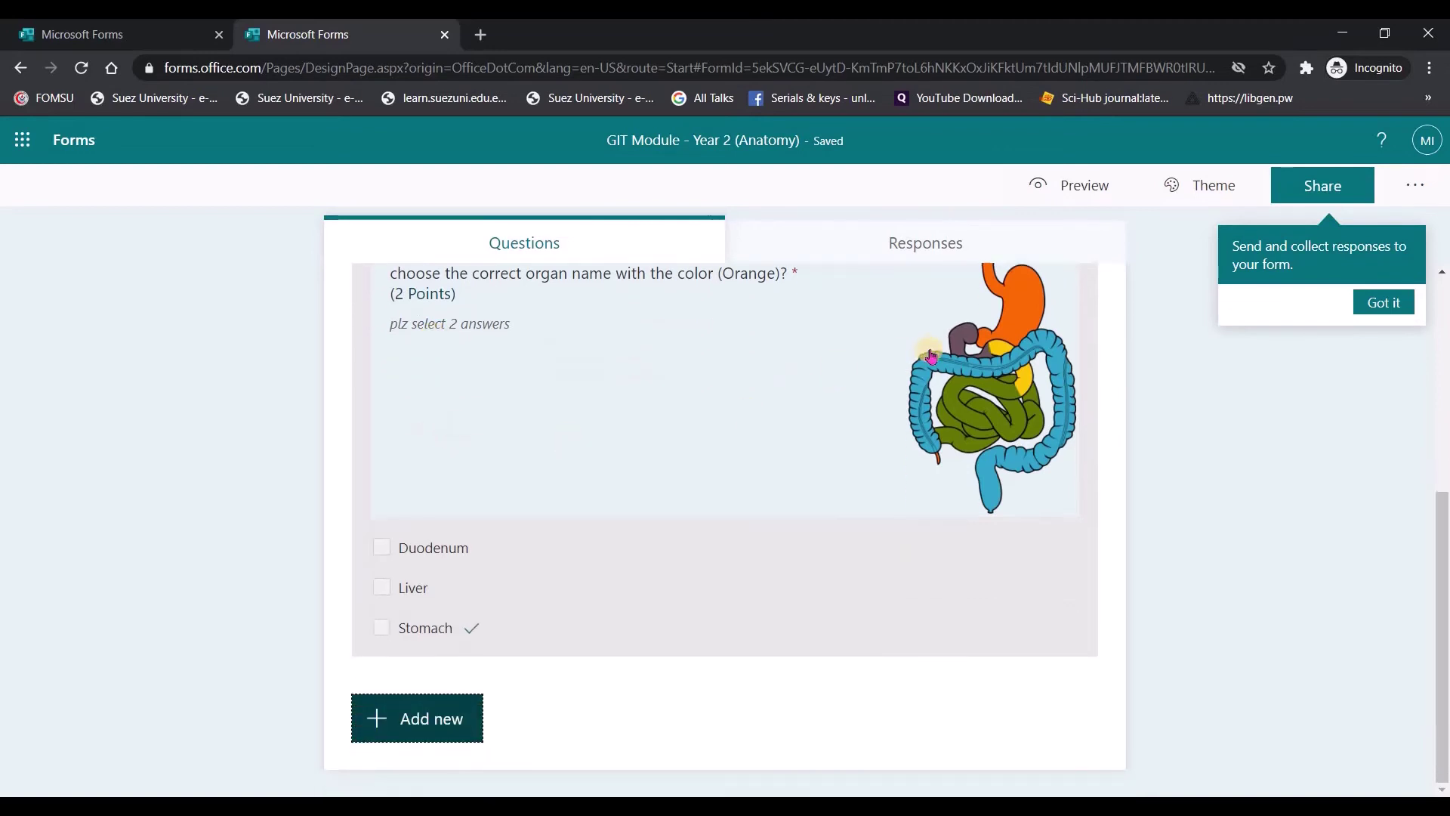